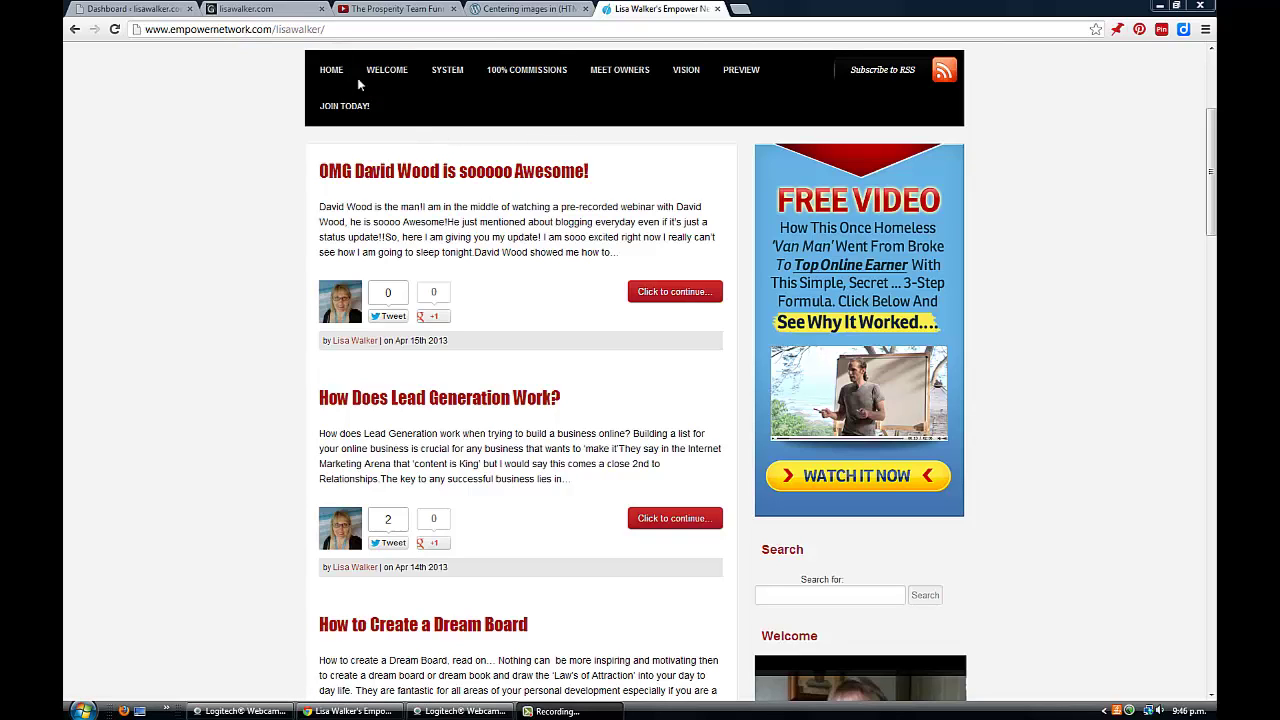
Examine the Empower Network blog's sidebar, from the free video banner and embedded videos down to the recent posts and RSS feed.
click(104, 8)
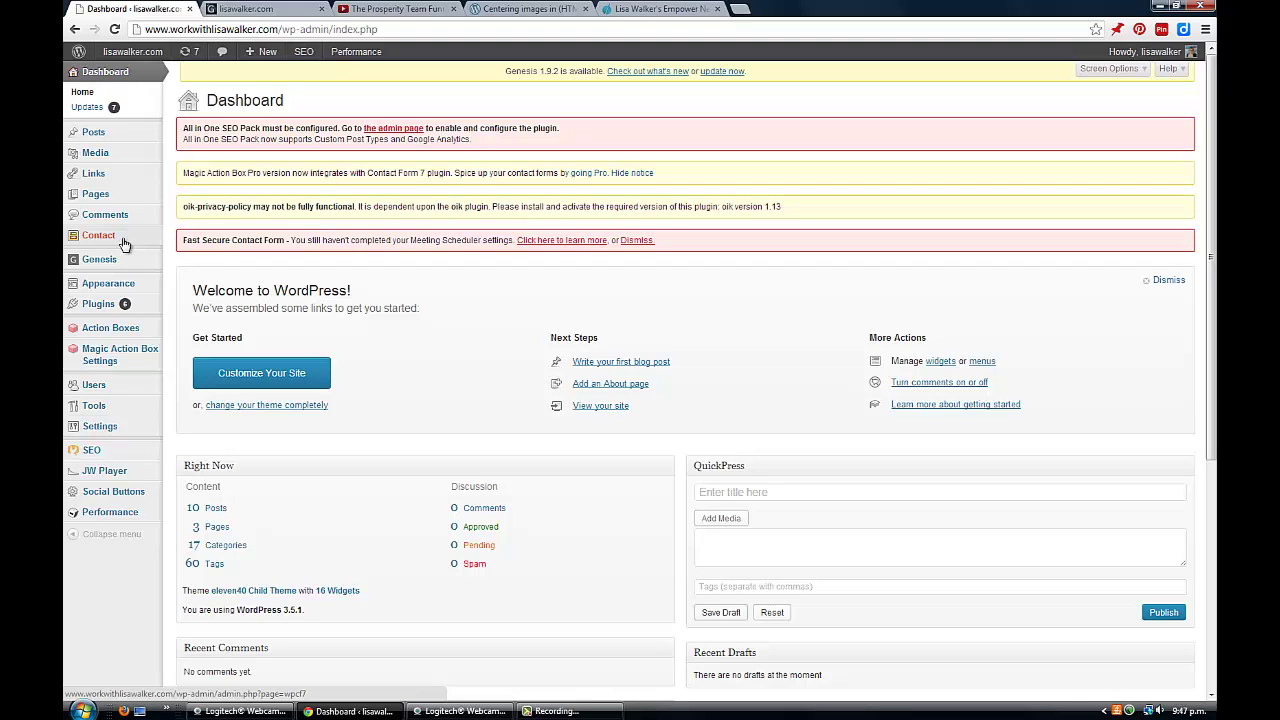
click(646, 10)
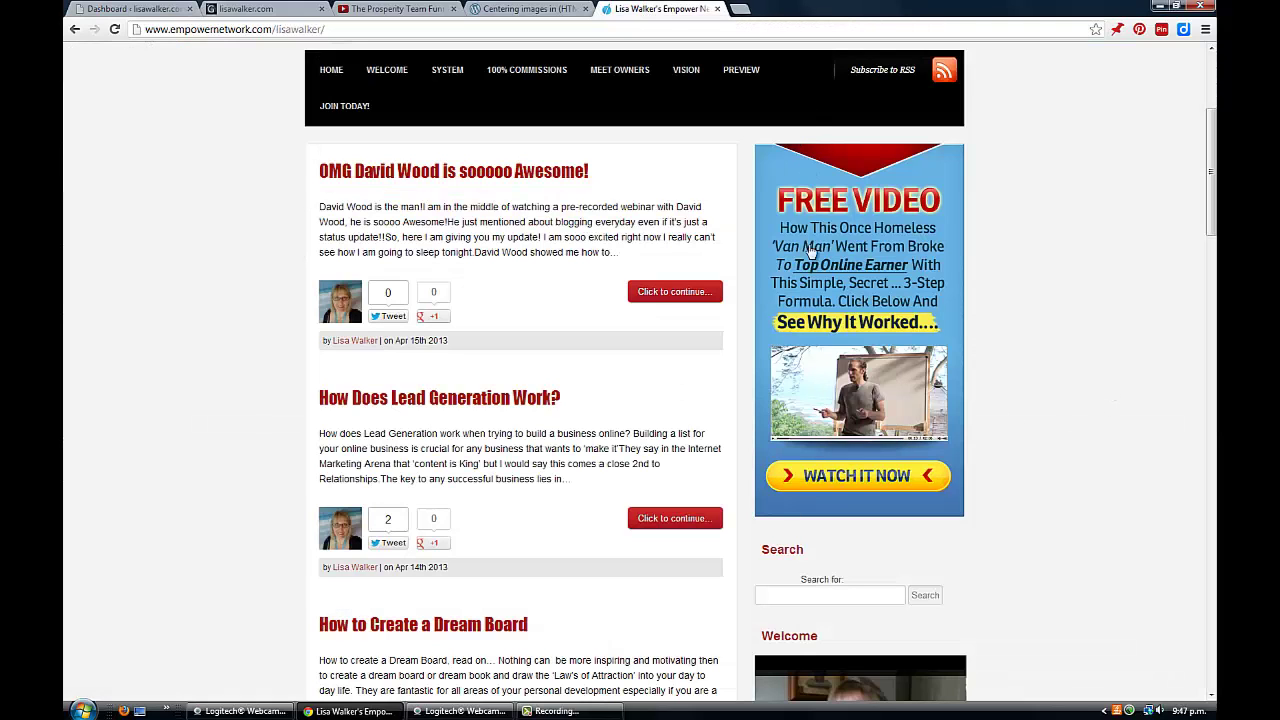
scroll(990, 424, down, 3)
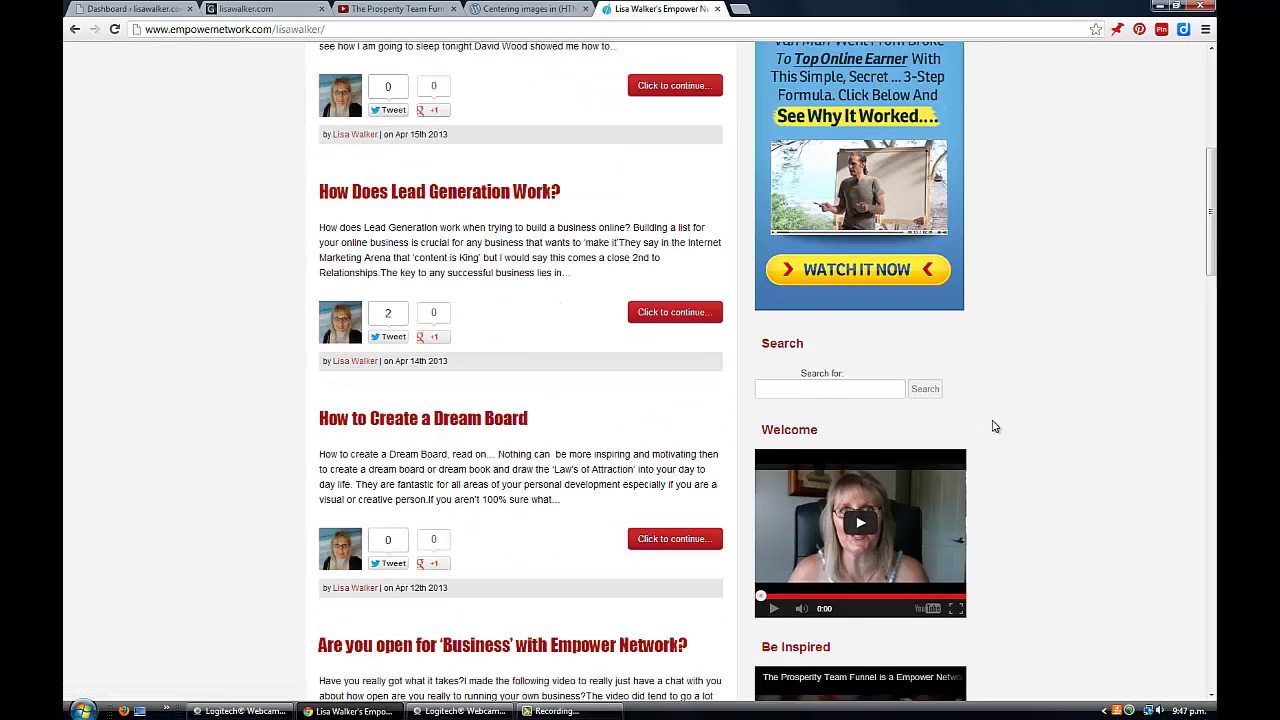
scroll(993, 427, down, 5)
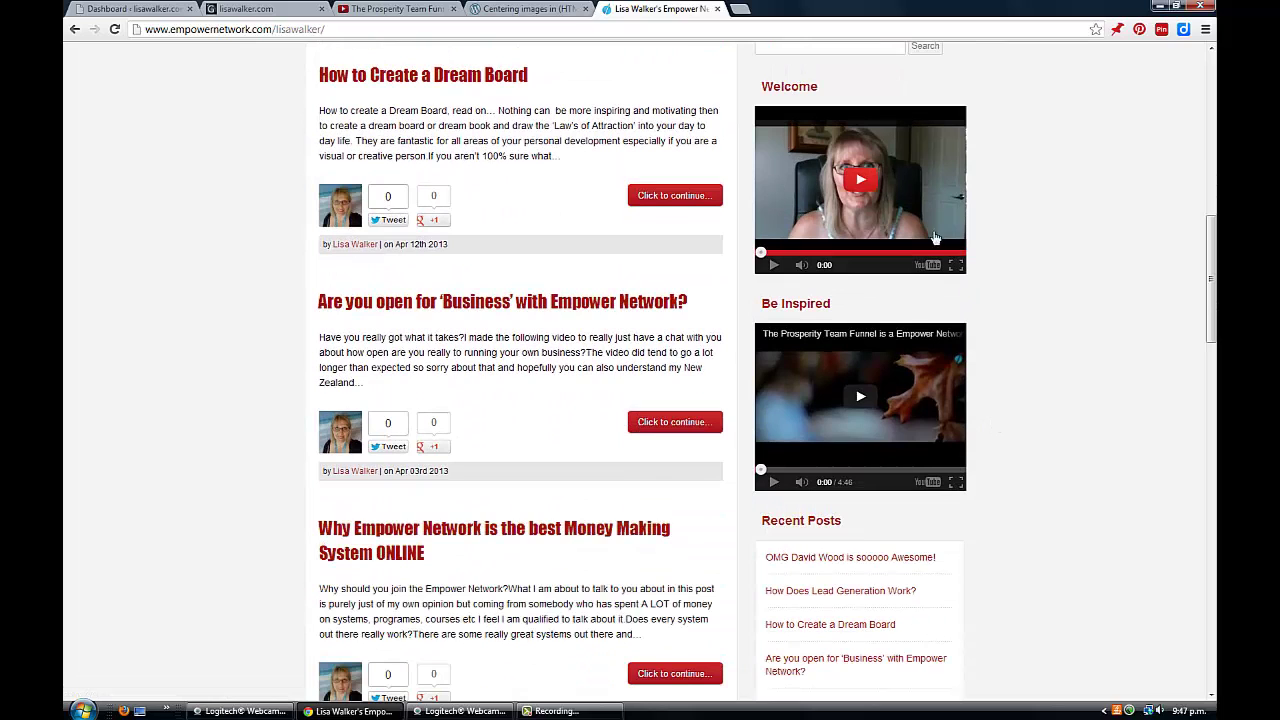
scroll(1132, 420, down, 2)
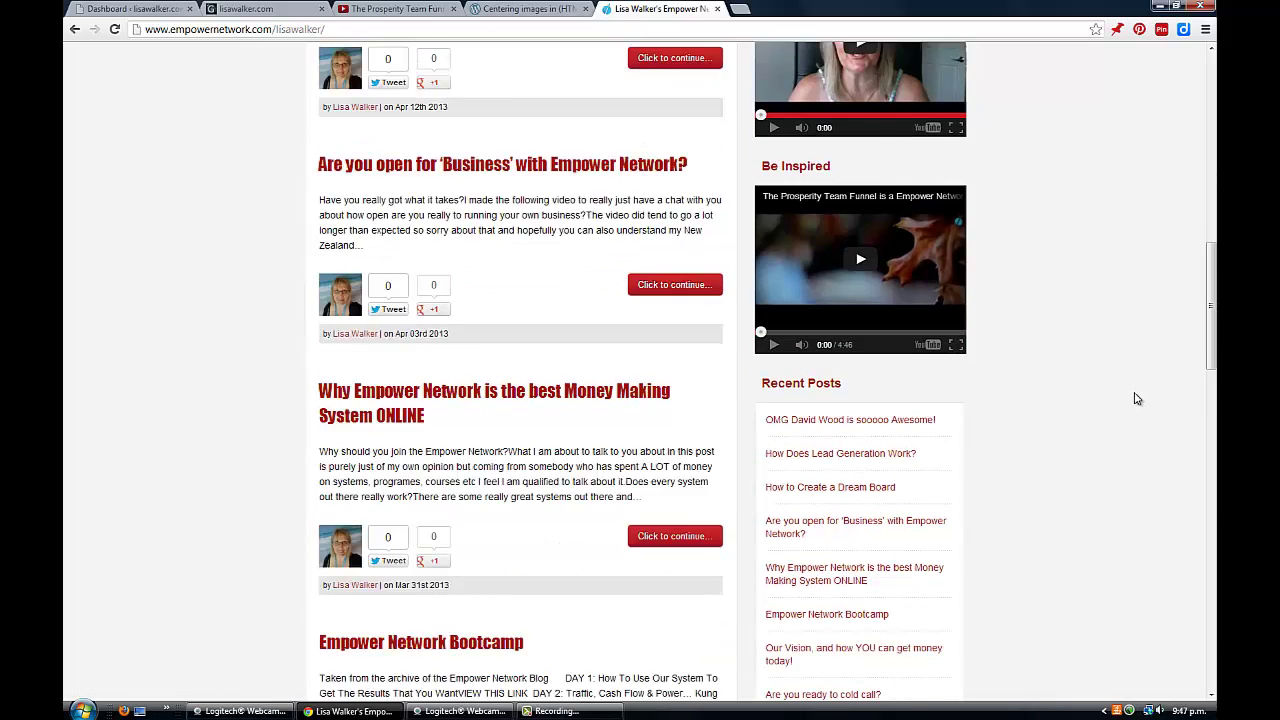
scroll(1134, 399, down, 2)
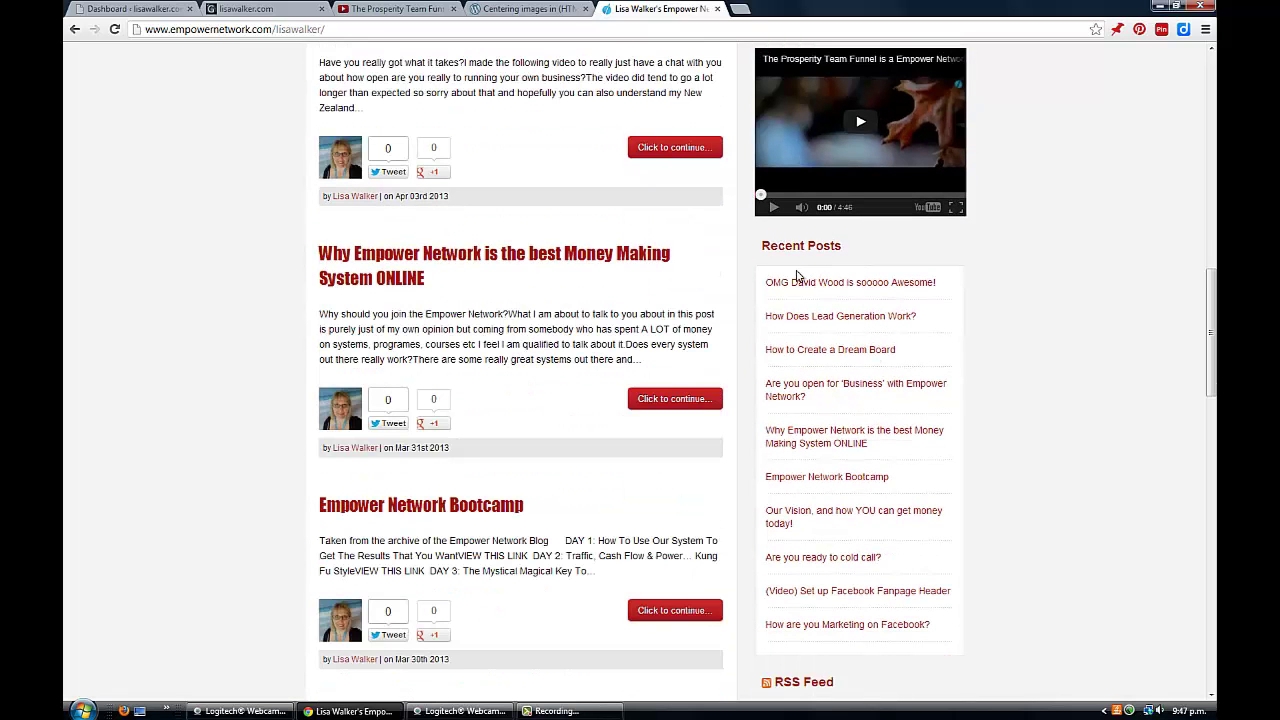
scroll(1080, 300, down, 8)
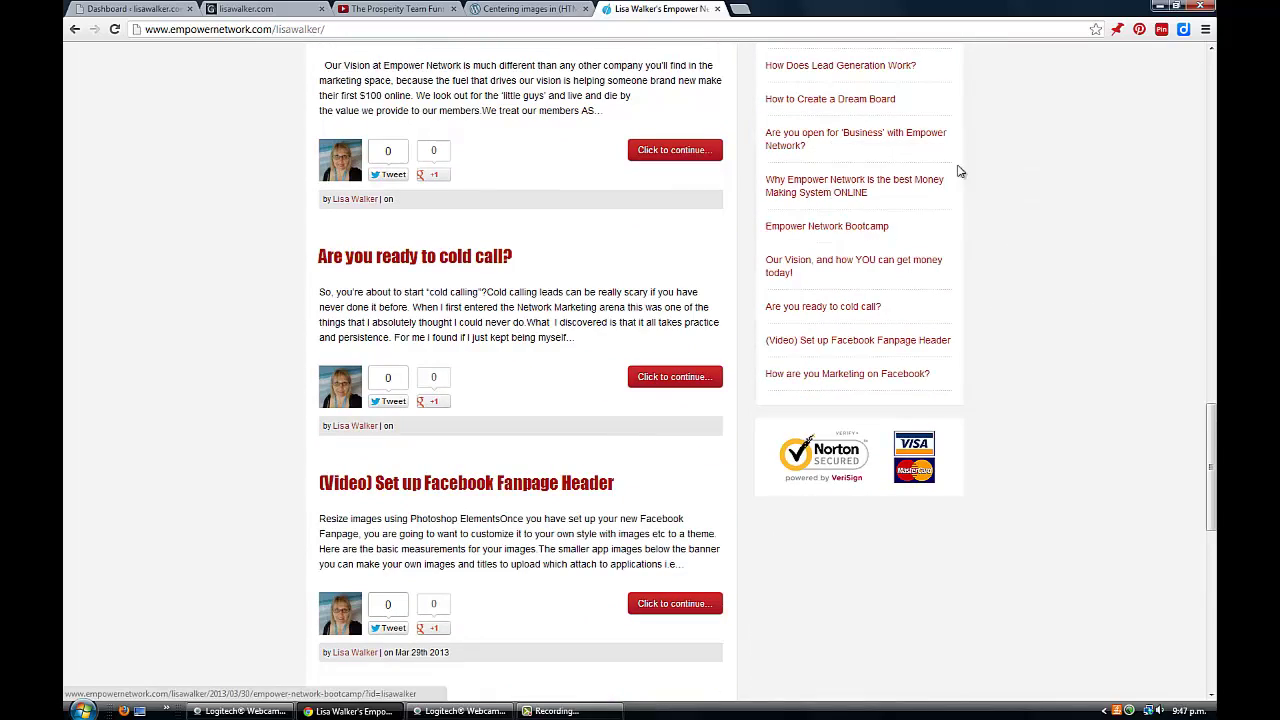
scroll(1004, 238, up, 4)
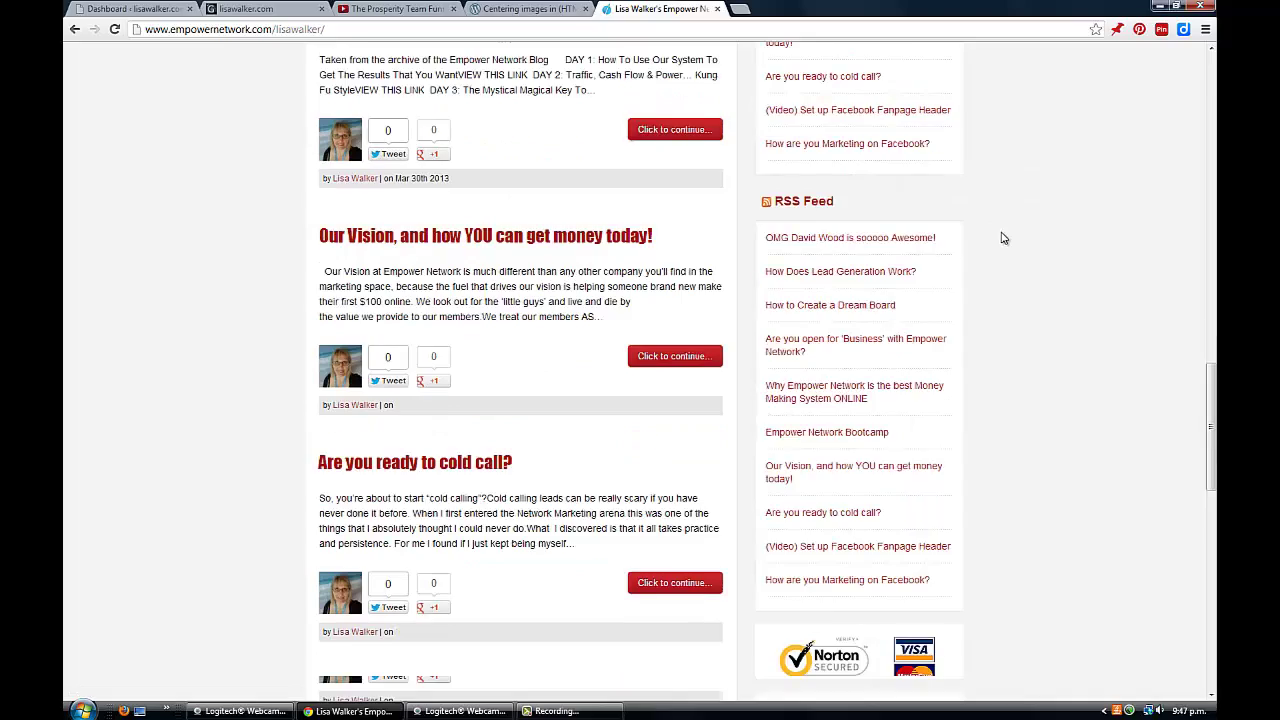
scroll(1004, 238, up, 5)
scroll(1004, 238, up, 5)
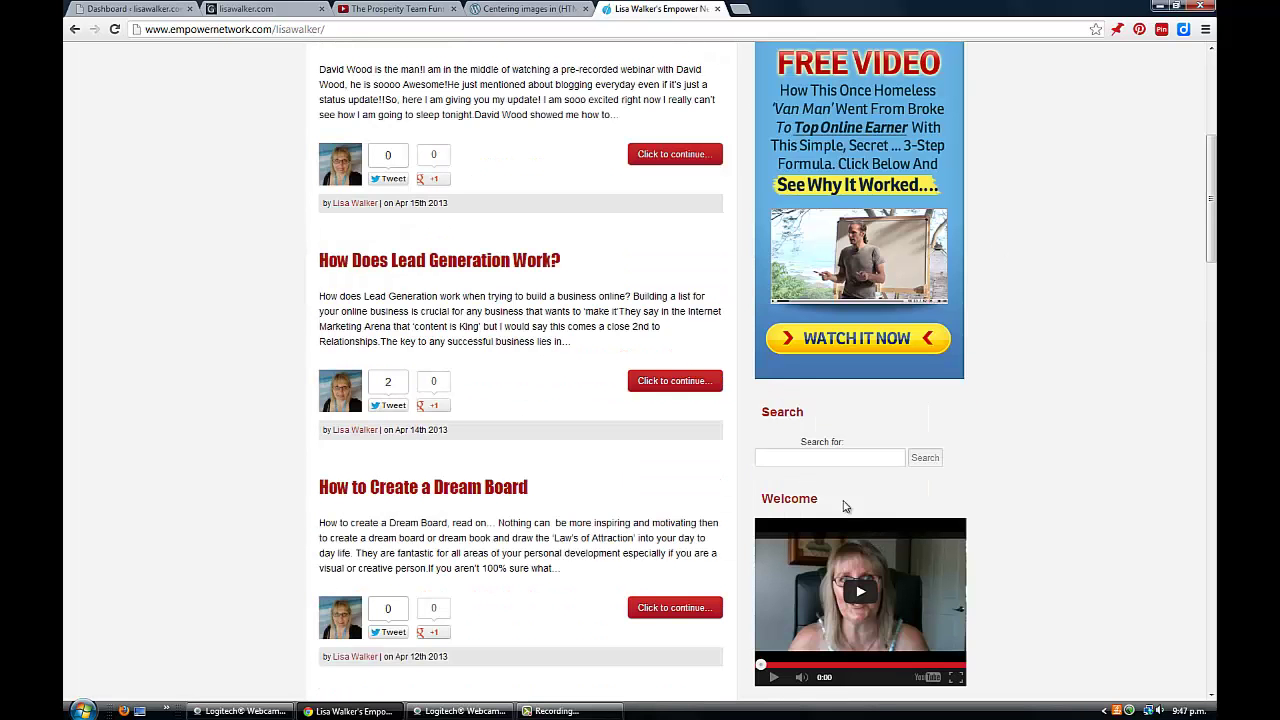
scroll(1085, 438, up, 4)
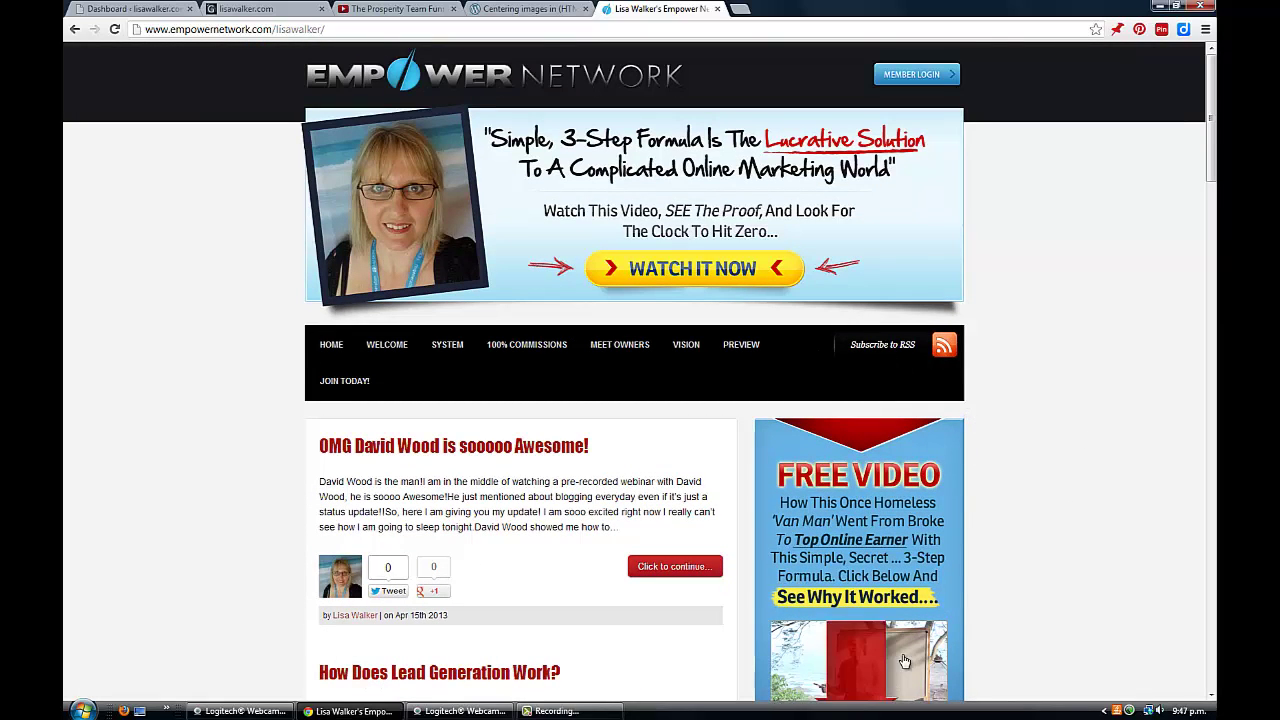
Examine the free video opt-in form in the live WordPress site's sidebar and the Action Boxes entries in its dashboard.
click(245, 9)
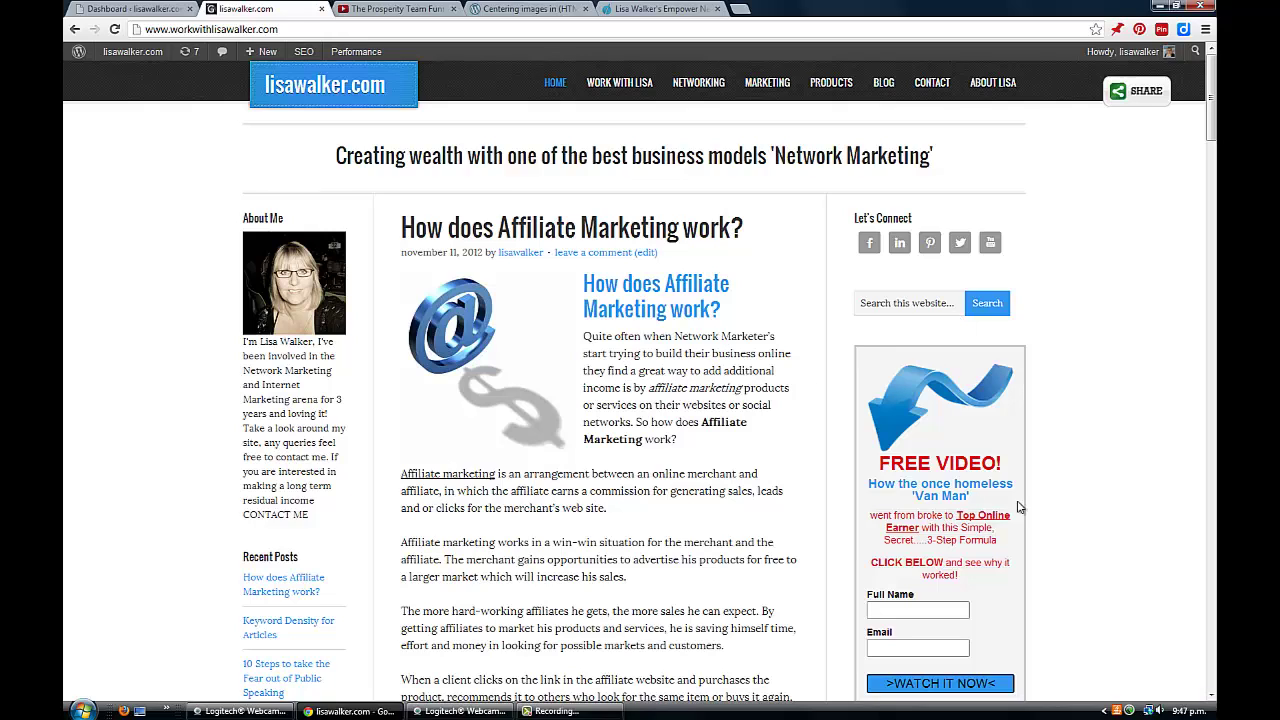
scroll(1058, 424, down, 3)
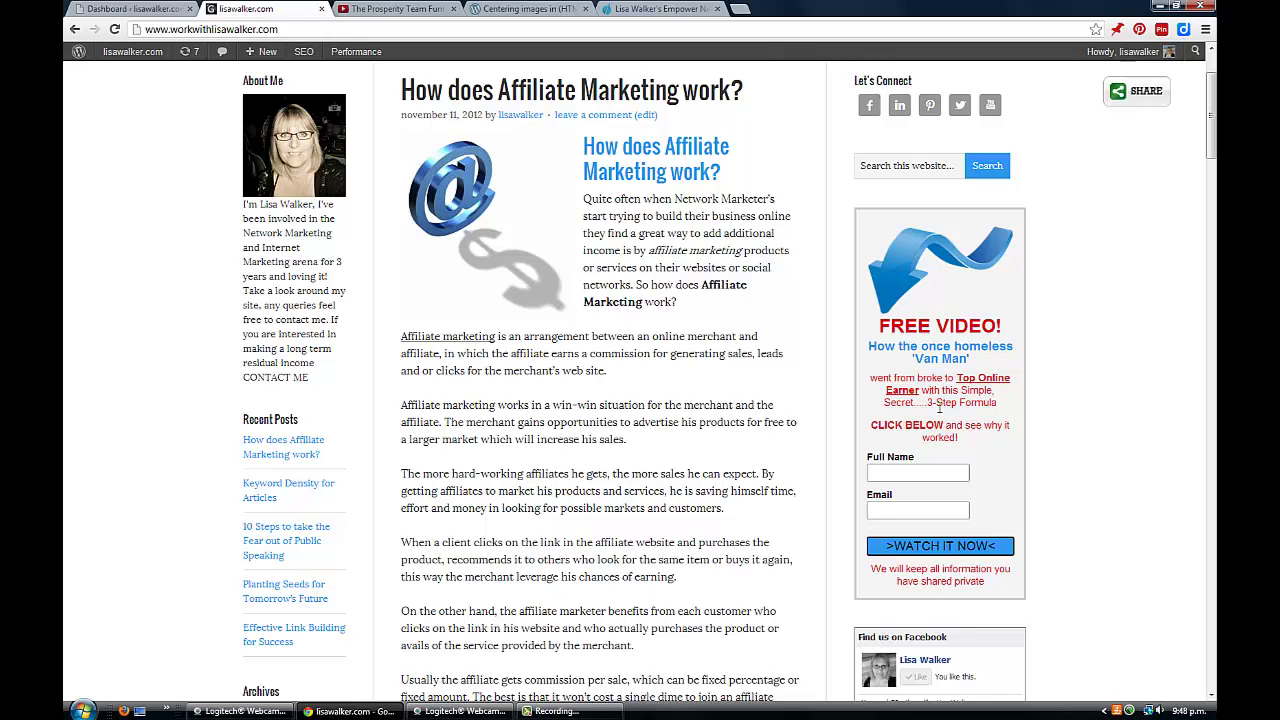
click(148, 8)
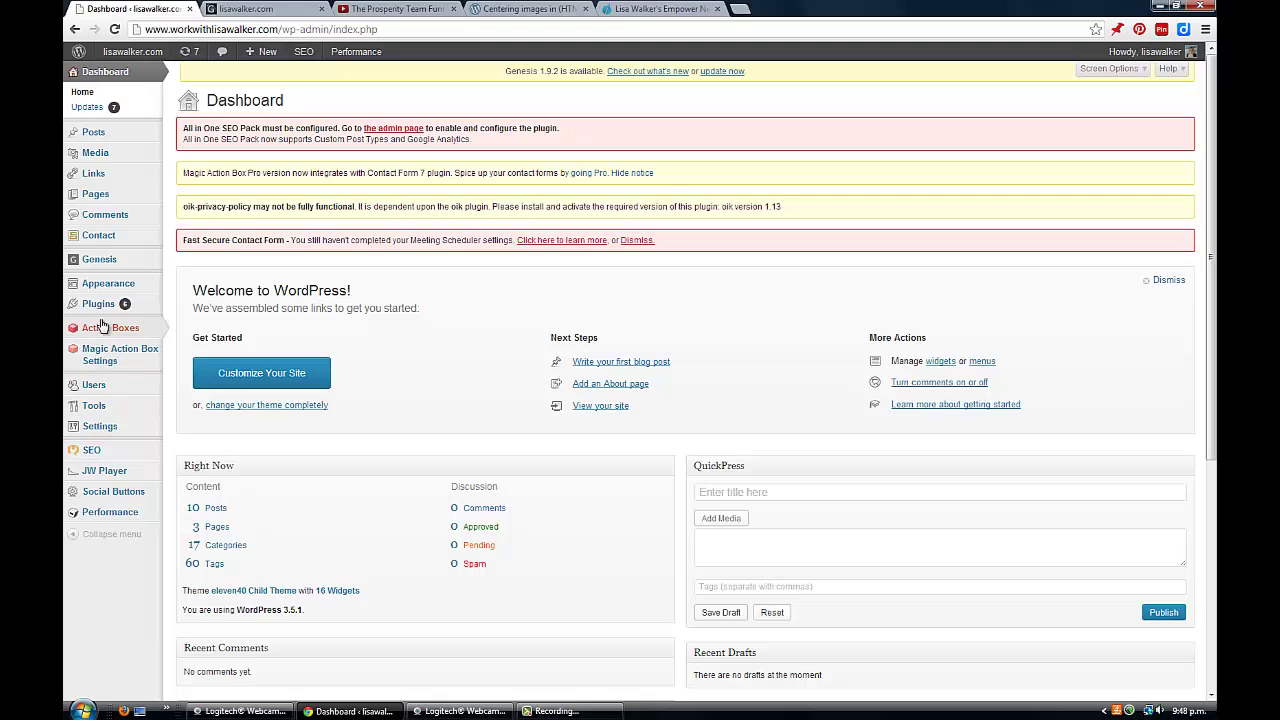
mouse_move(110, 330)
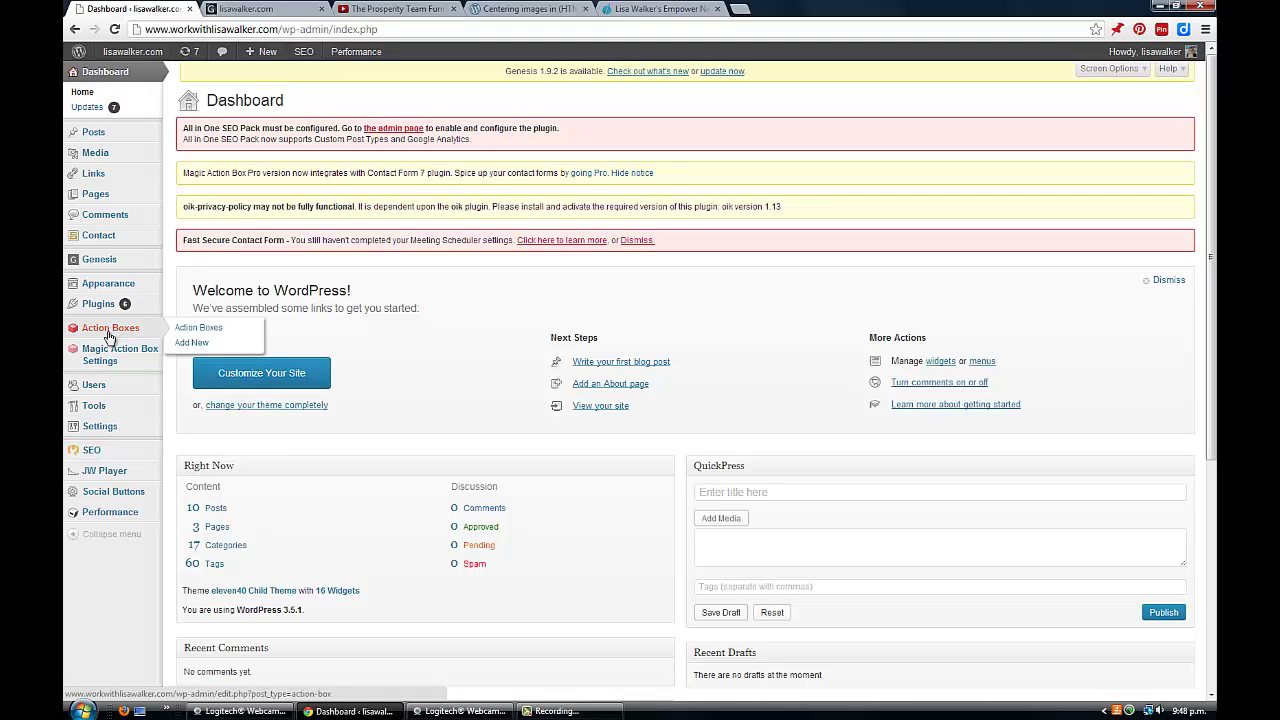
mouse_move(120, 352)
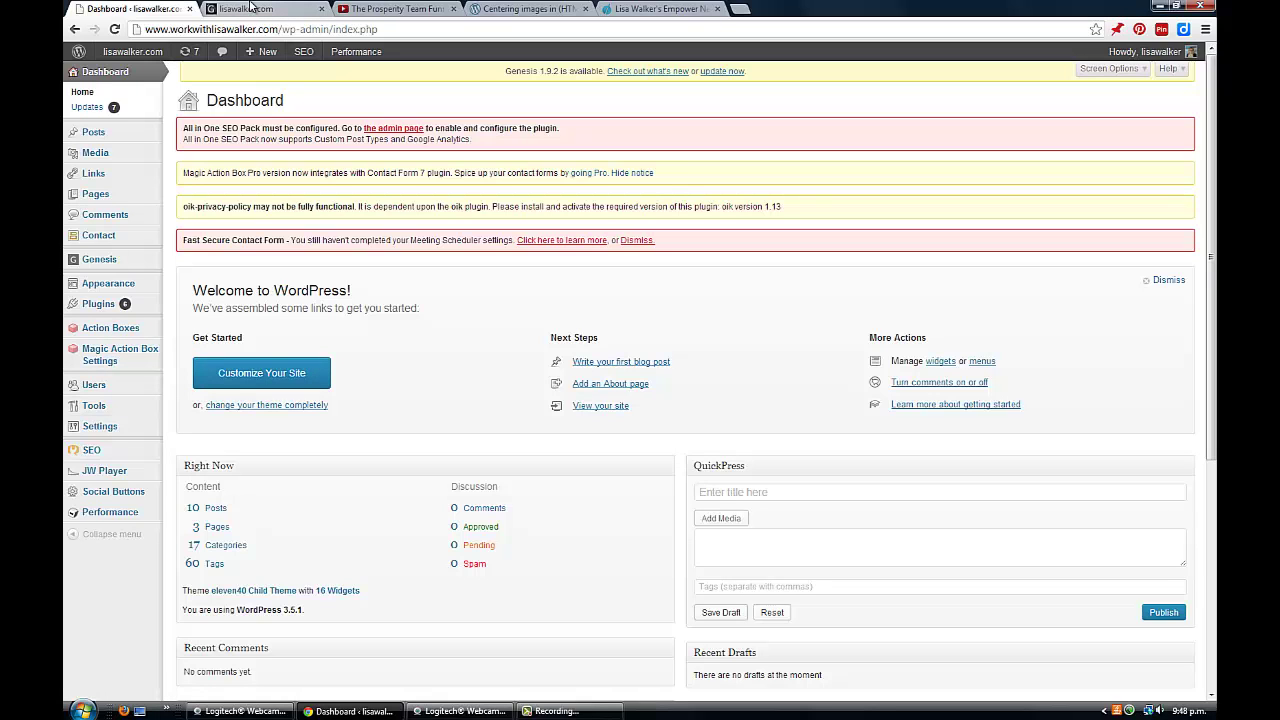
click(250, 8)
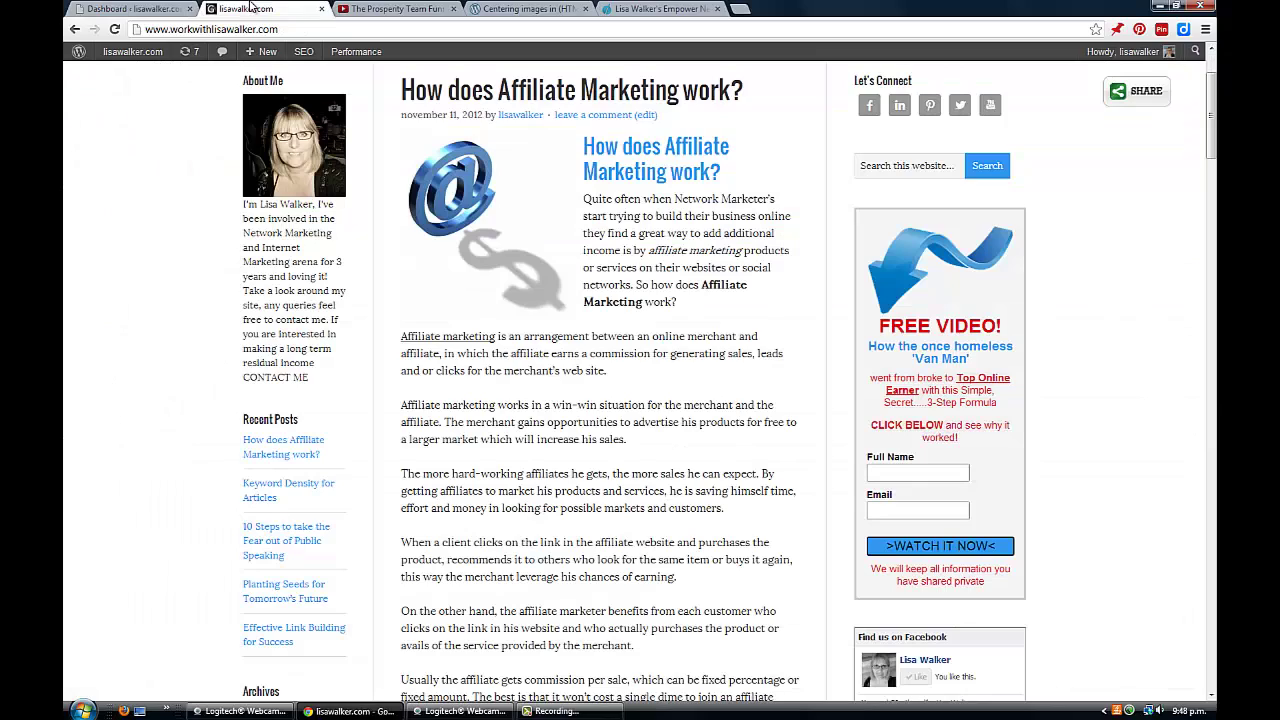
scroll(1092, 236, down, 3)
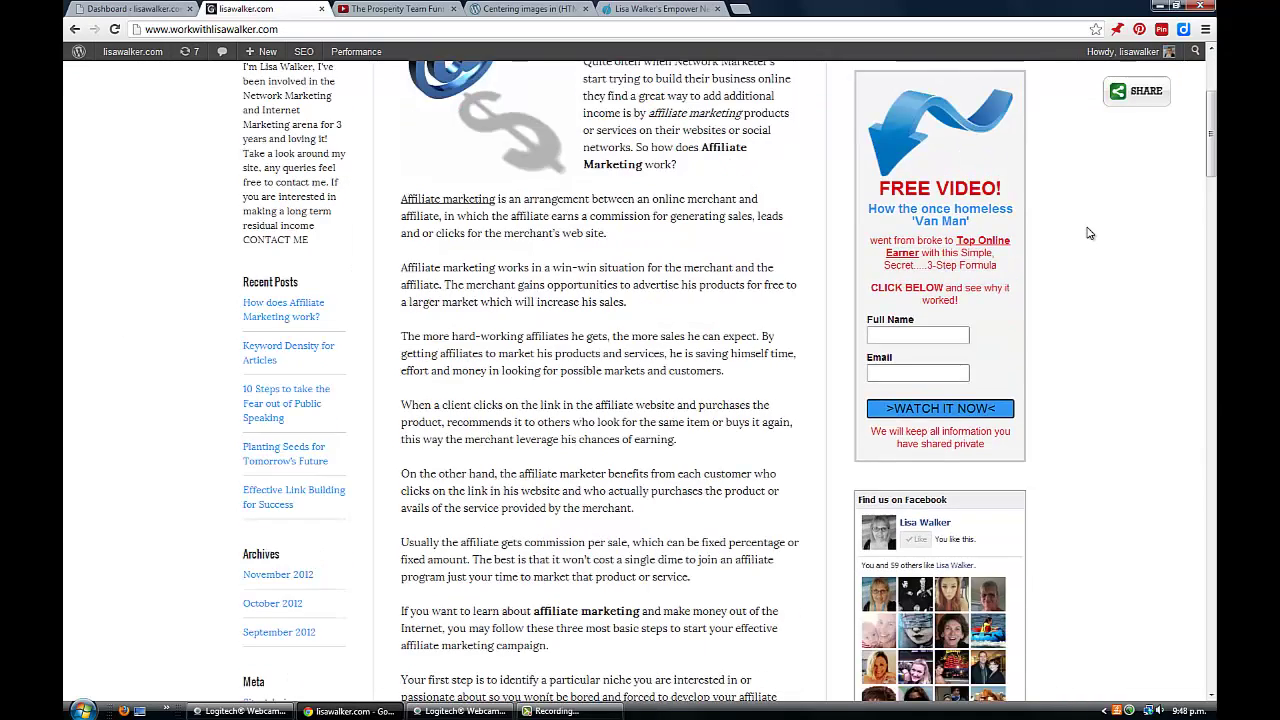
scroll(1088, 230, up, 3)
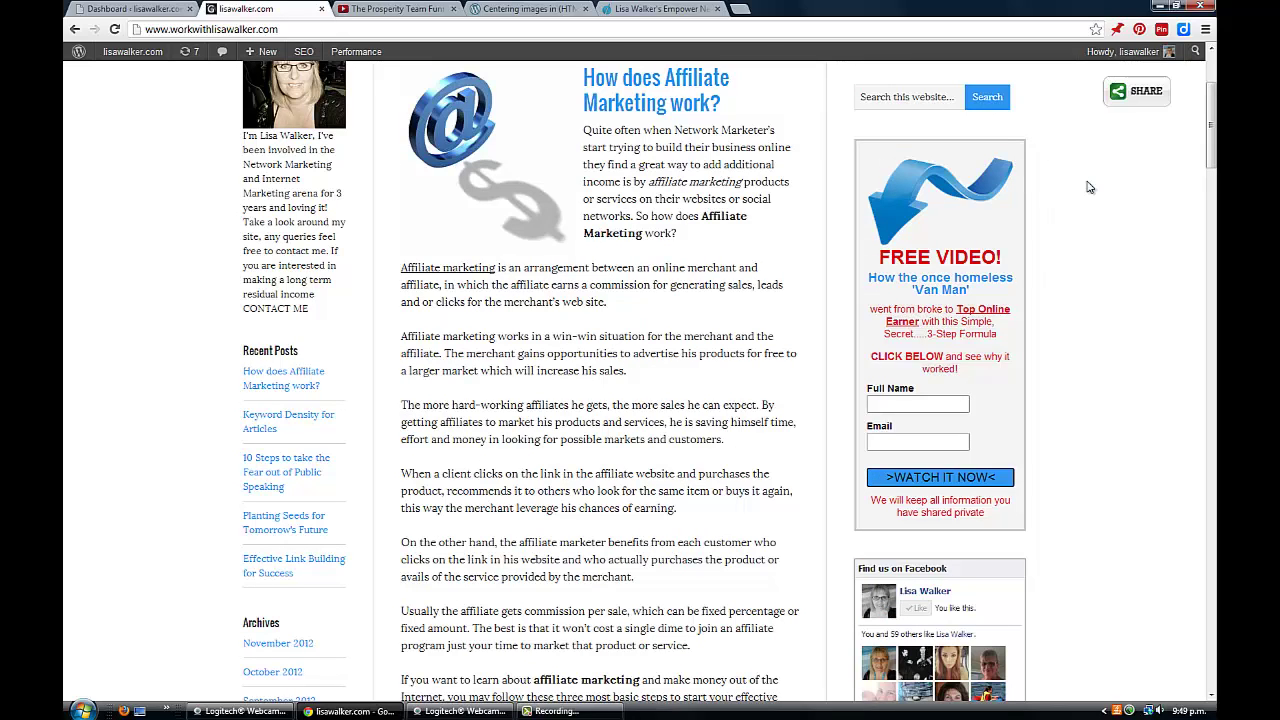
scroll(1097, 230, up, 2)
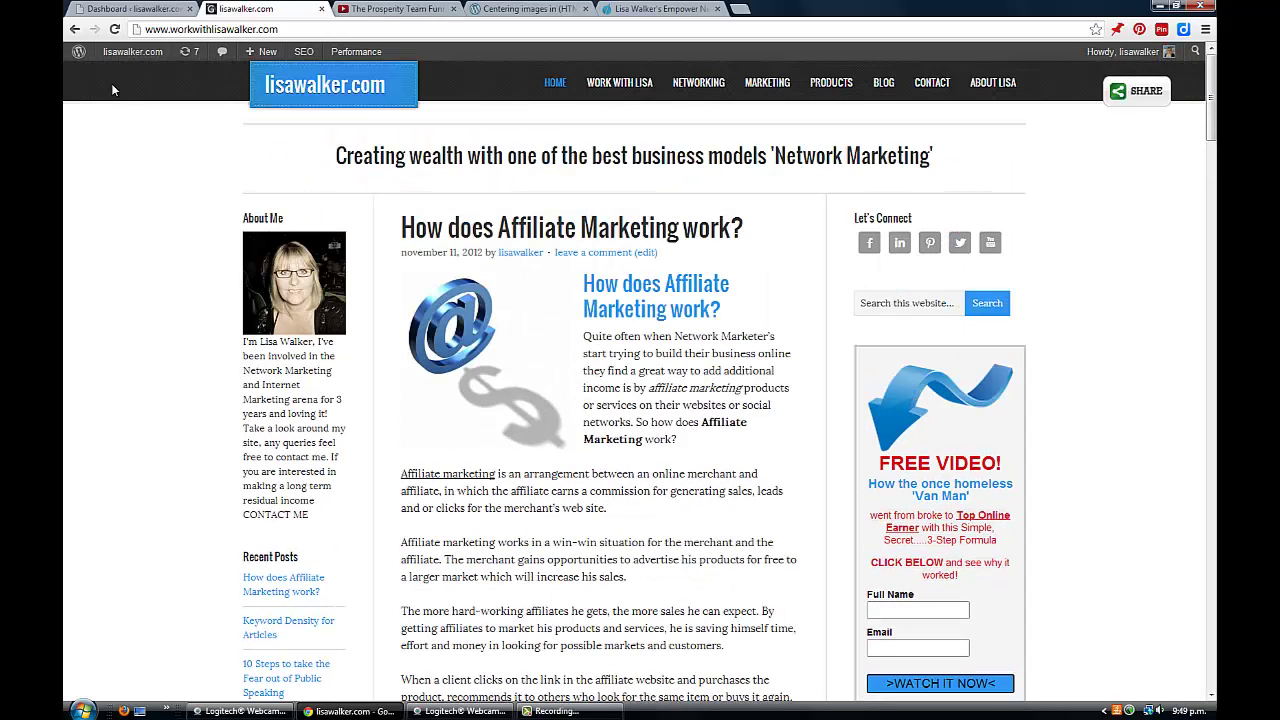
Open the WordPress dashboard's Widgets page and expand the Primary Sidebar area, dismissing the Windows color scheme prompt.
click(112, 8)
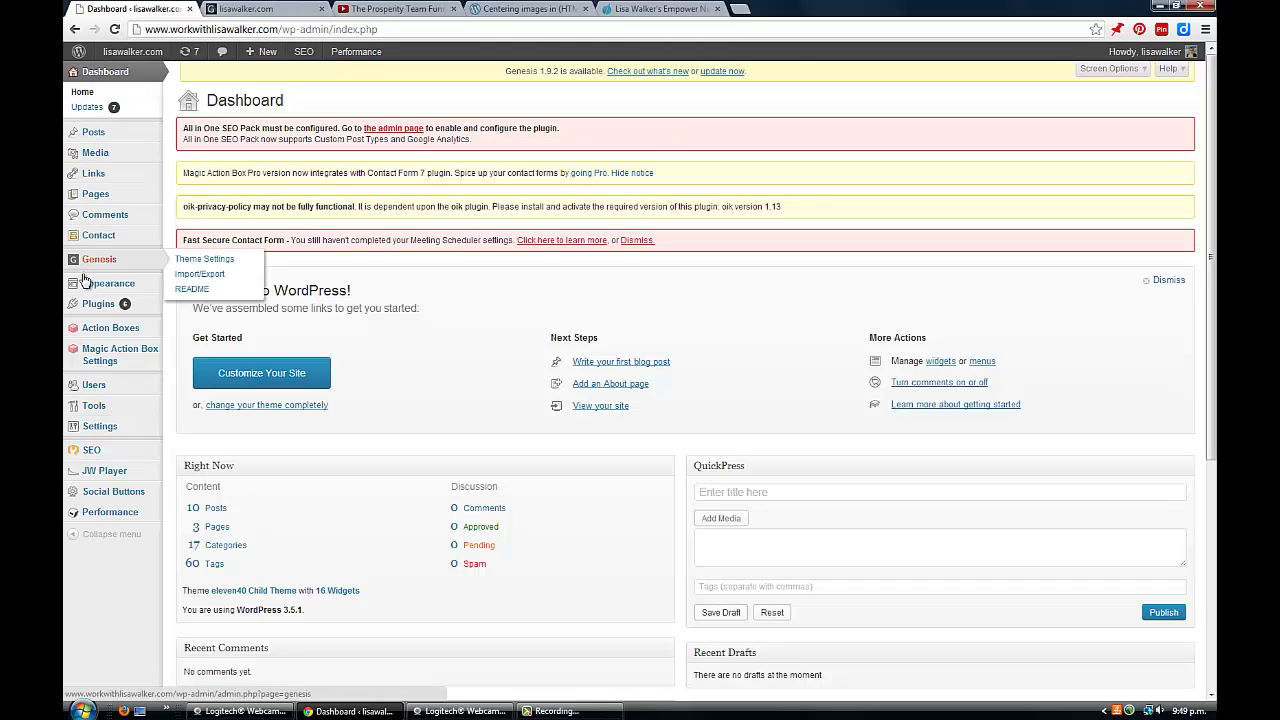
mouse_move(85, 289)
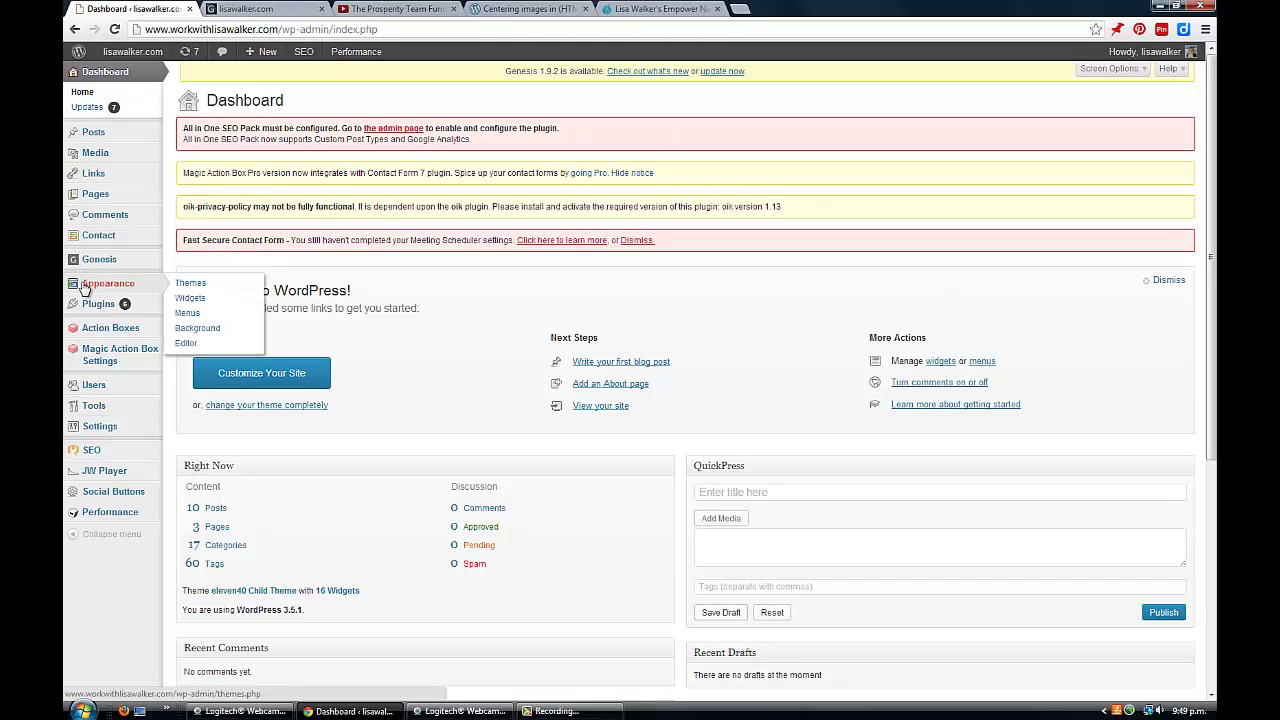
click(190, 298)
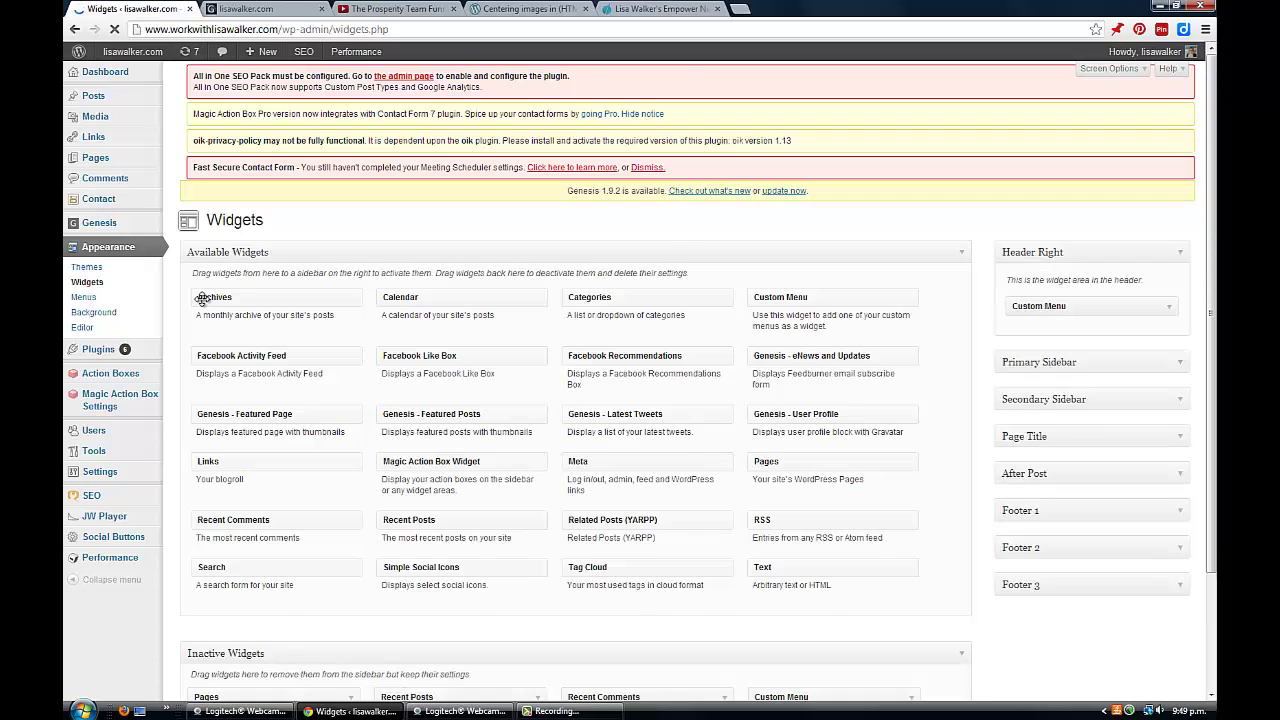
scroll(903, 227, down, 3)
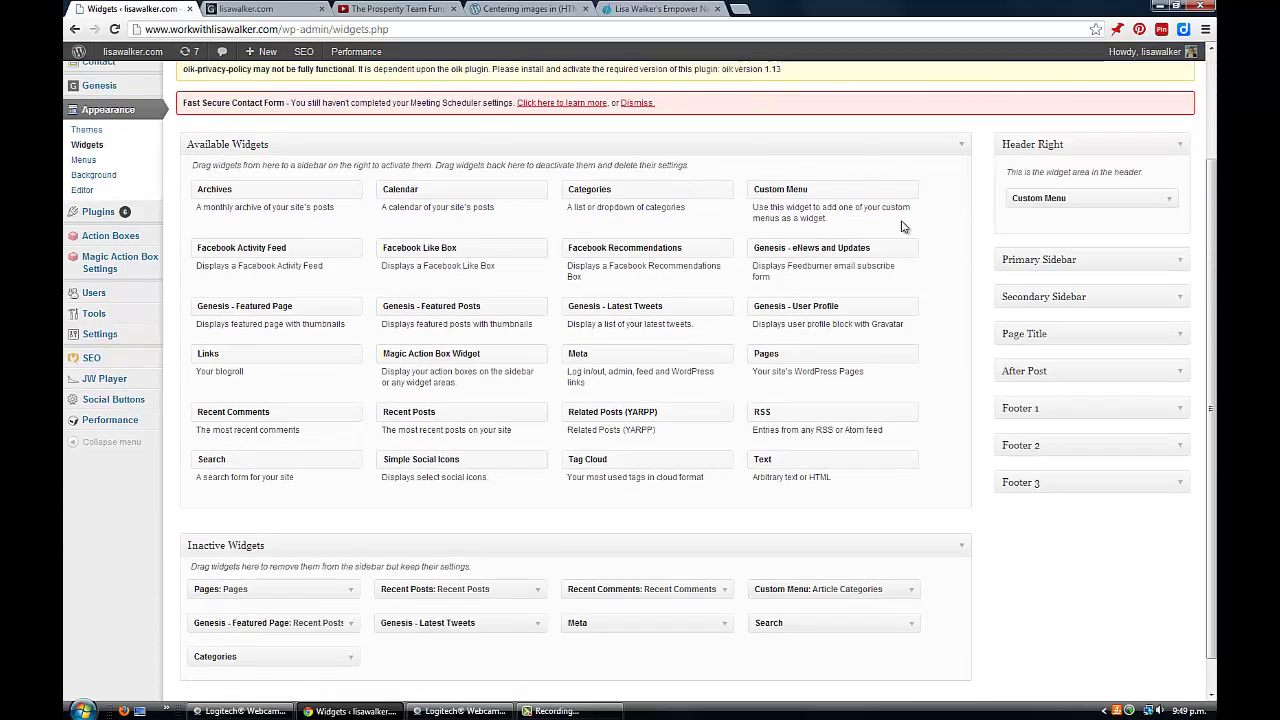
scroll(903, 227, down, 1)
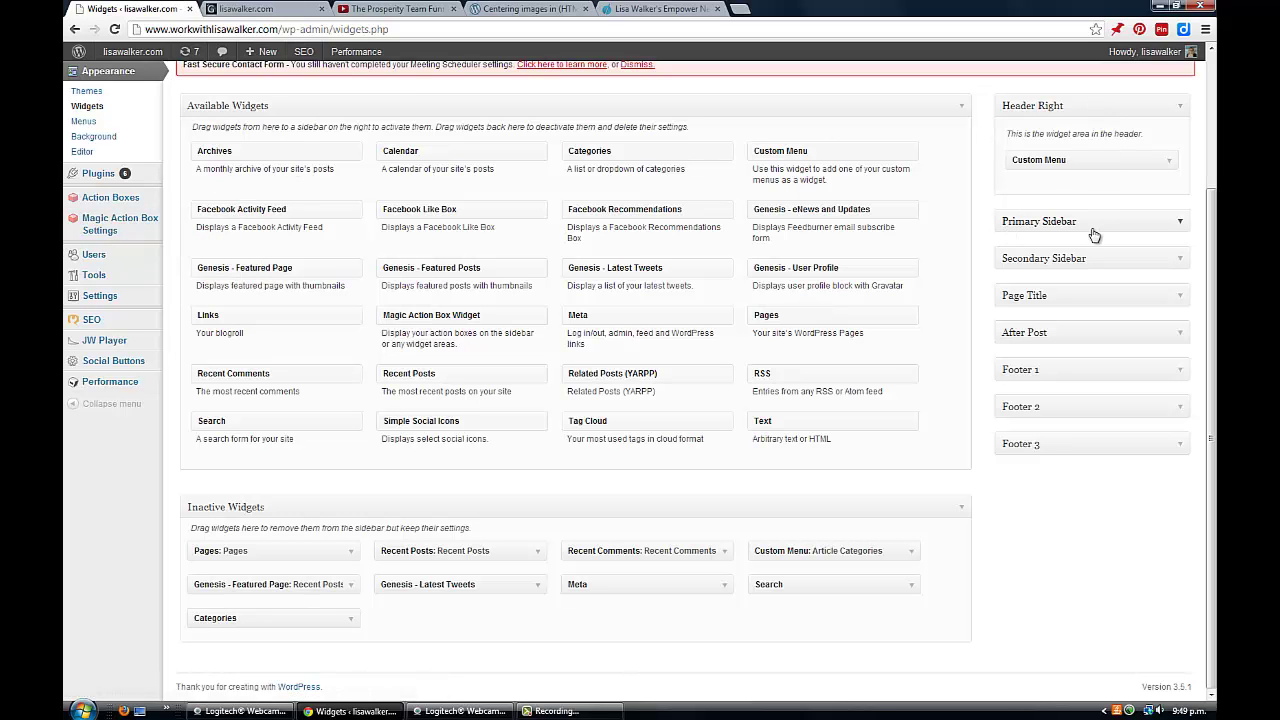
click(1180, 222)
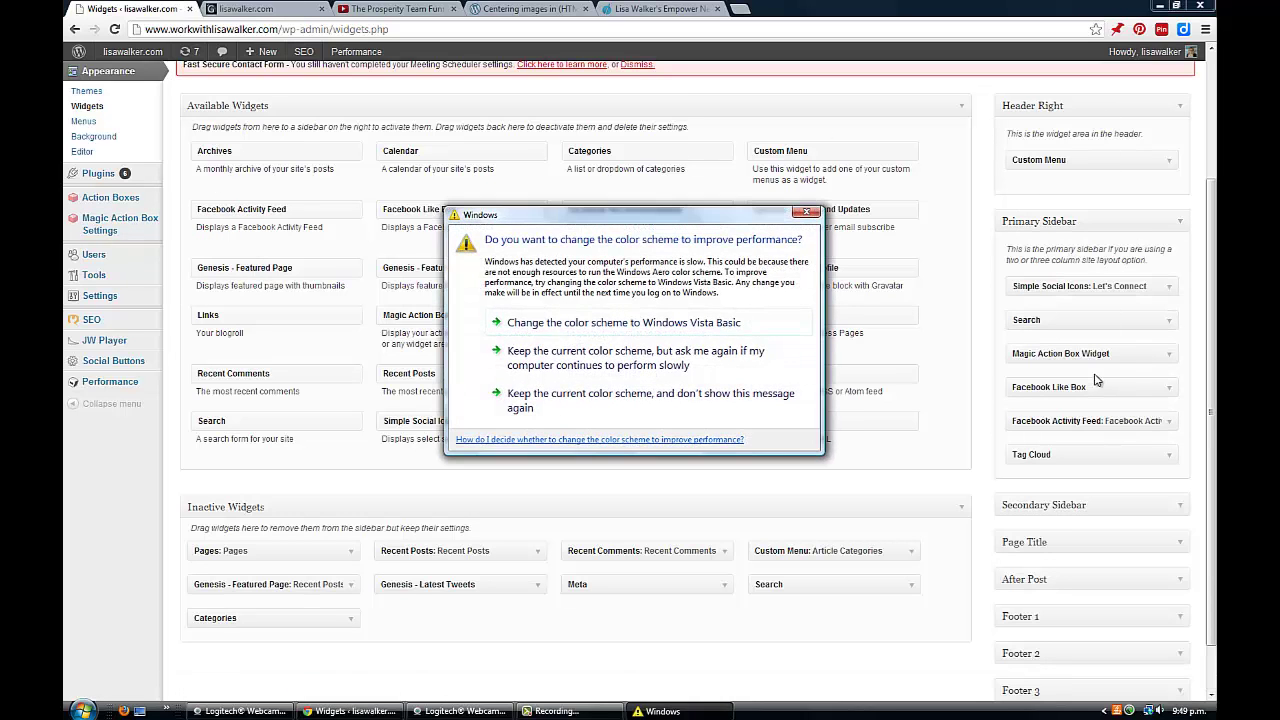
click(805, 212)
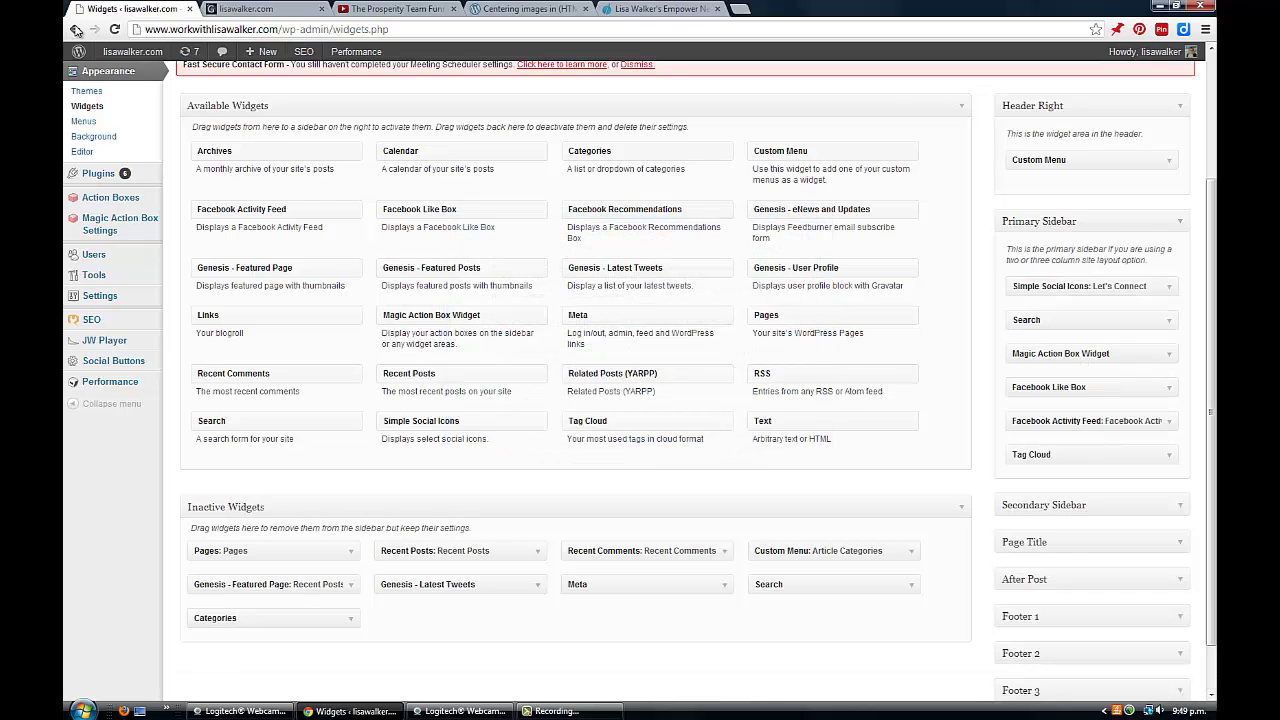
Compare the Primary Sidebar widgets with the live site, and expand the Secondary Sidebar area to compare it too.
click(224, 8)
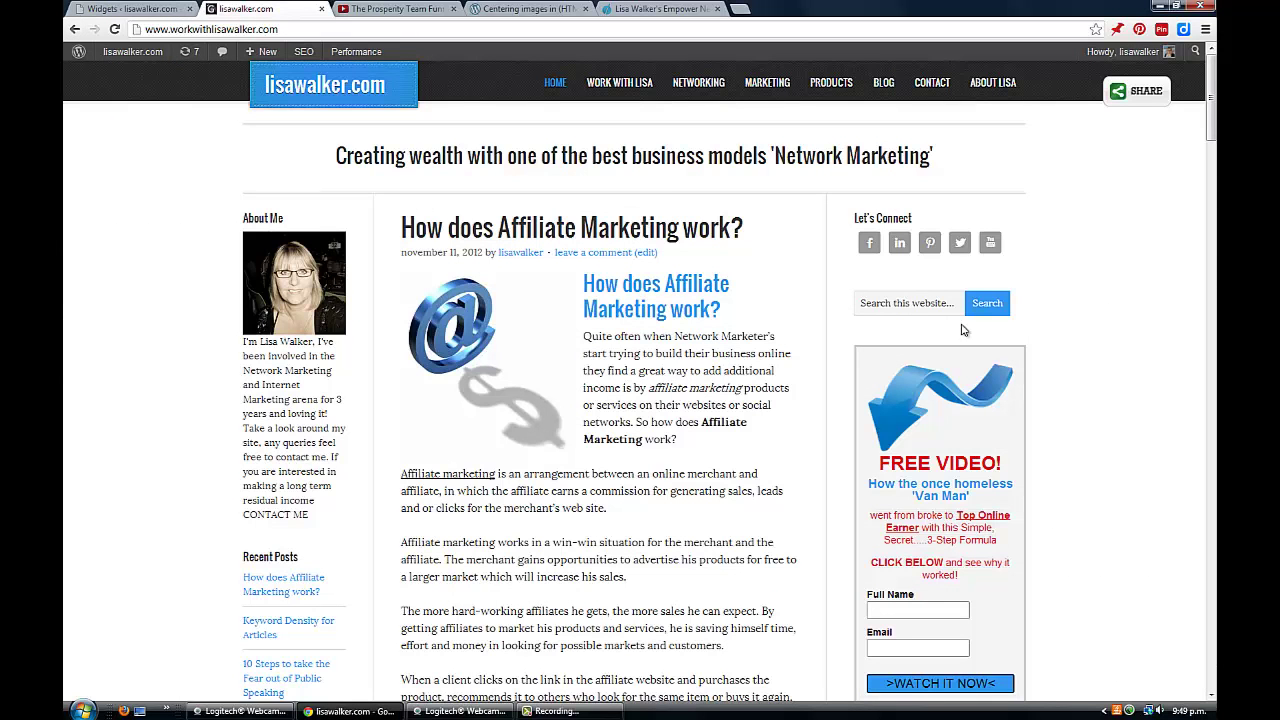
click(127, 8)
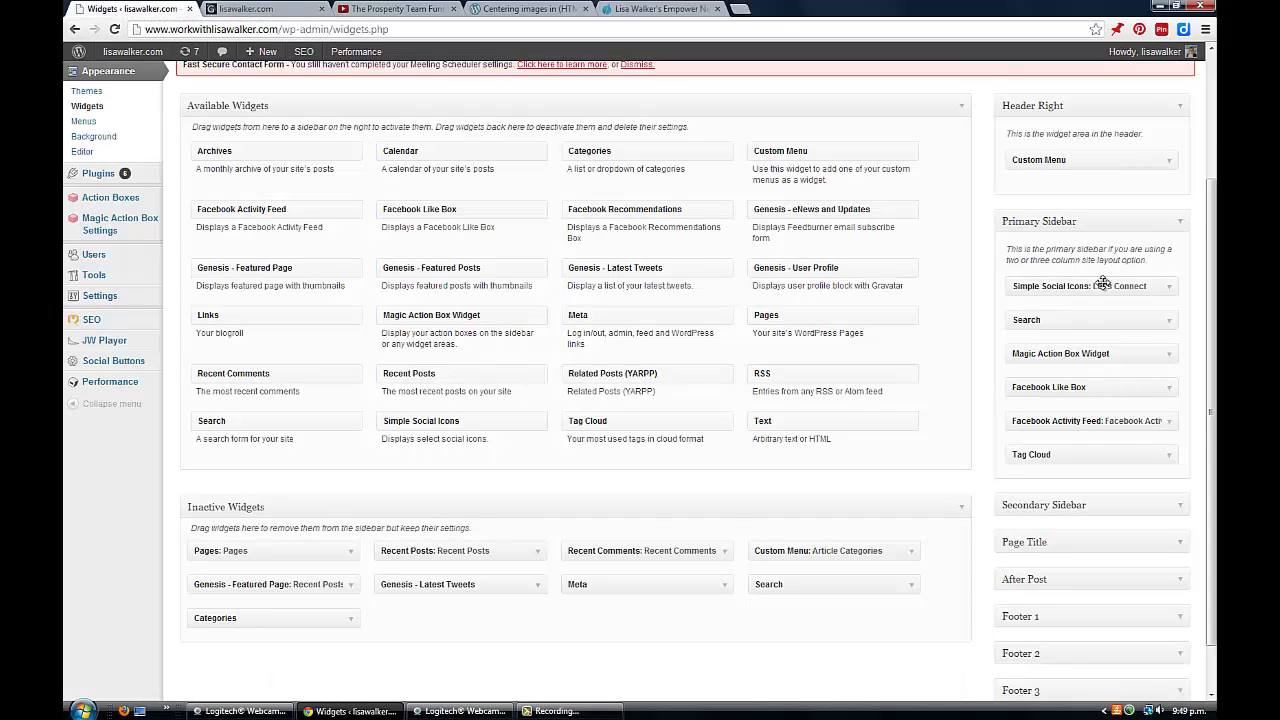
scroll(1103, 285, down, 2)
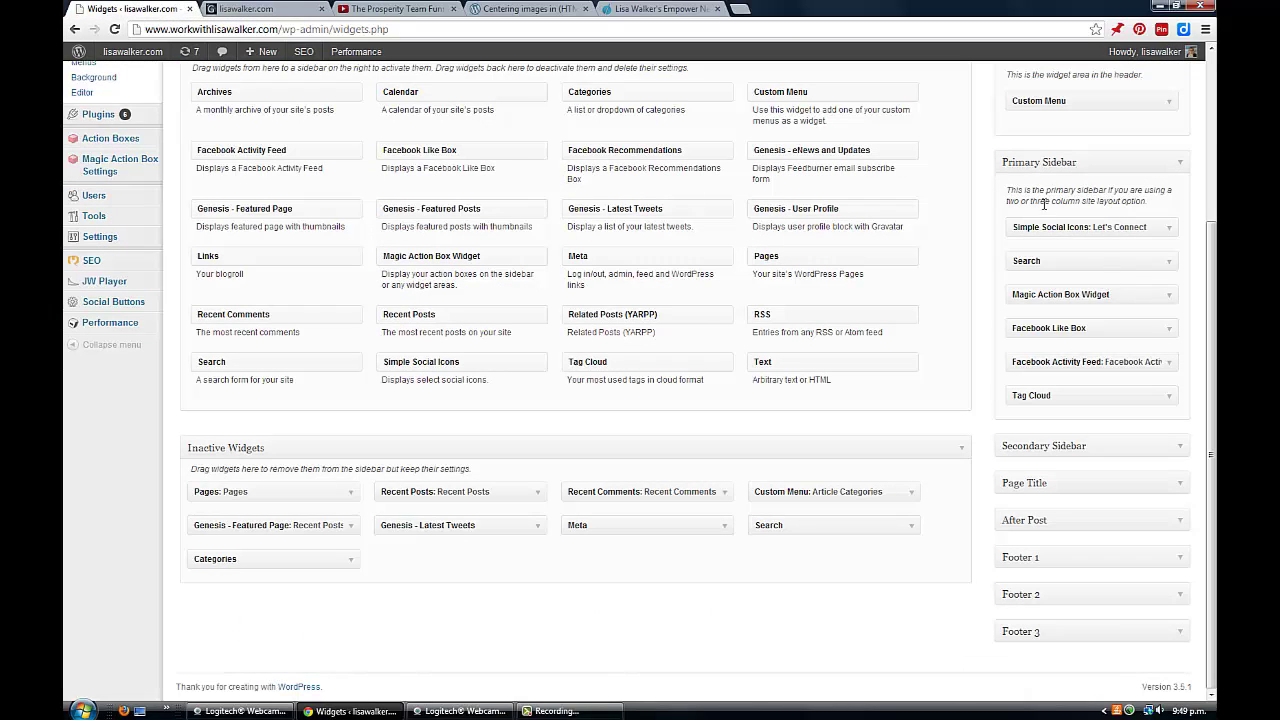
click(1184, 447)
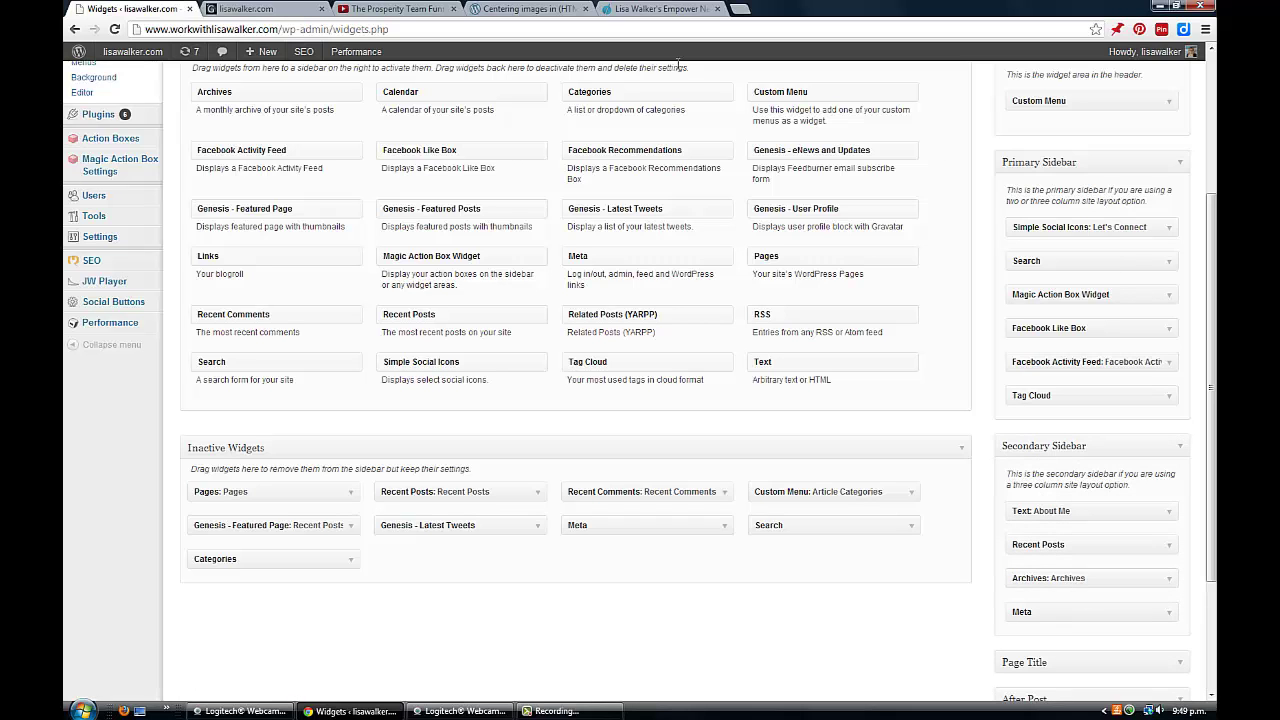
click(258, 9)
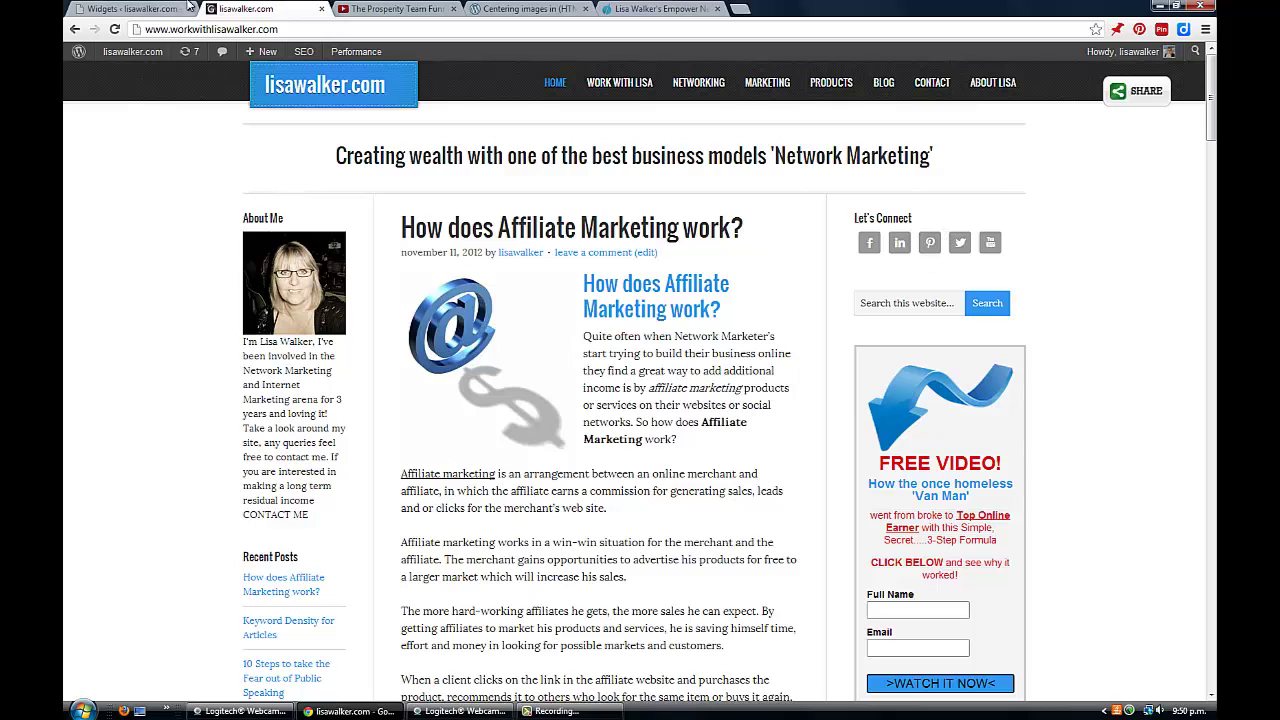
Add a Text widget to the Primary Sidebar between Search and Magic Action Box Widget, and return to the live site.
click(122, 7)
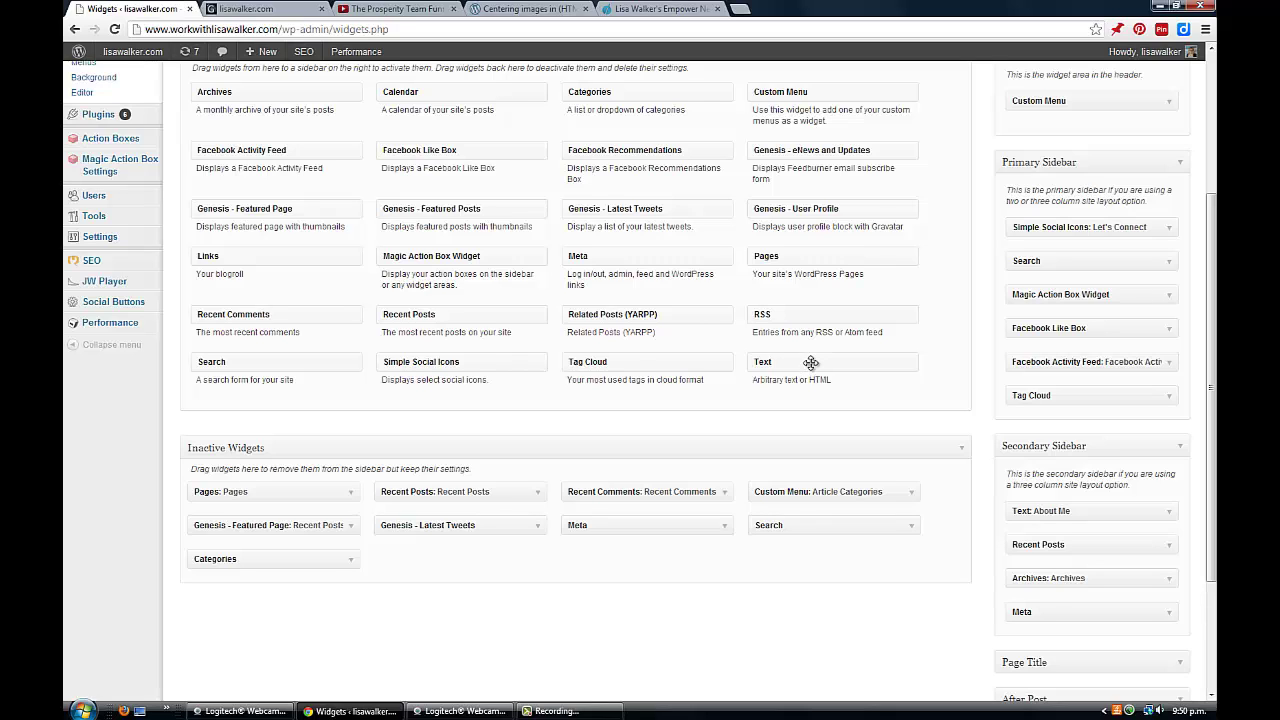
drag(812, 362, 1069, 259)
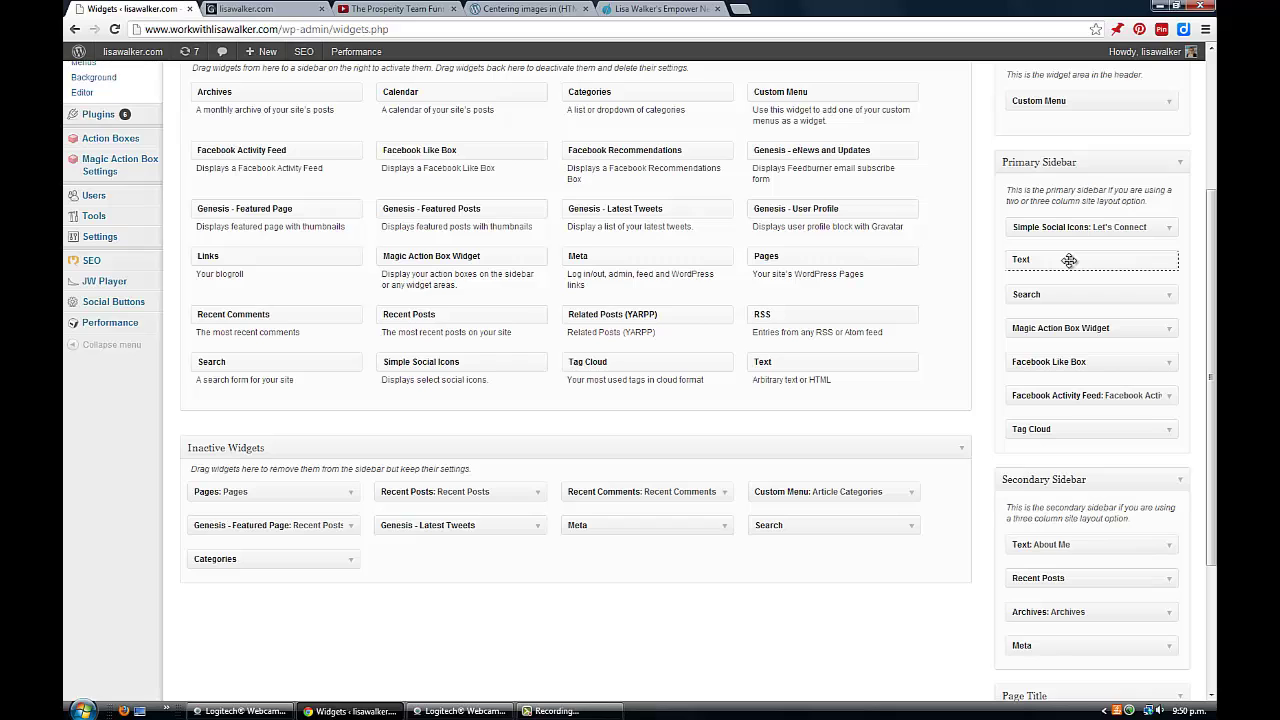
drag(1069, 260, 1070, 292)
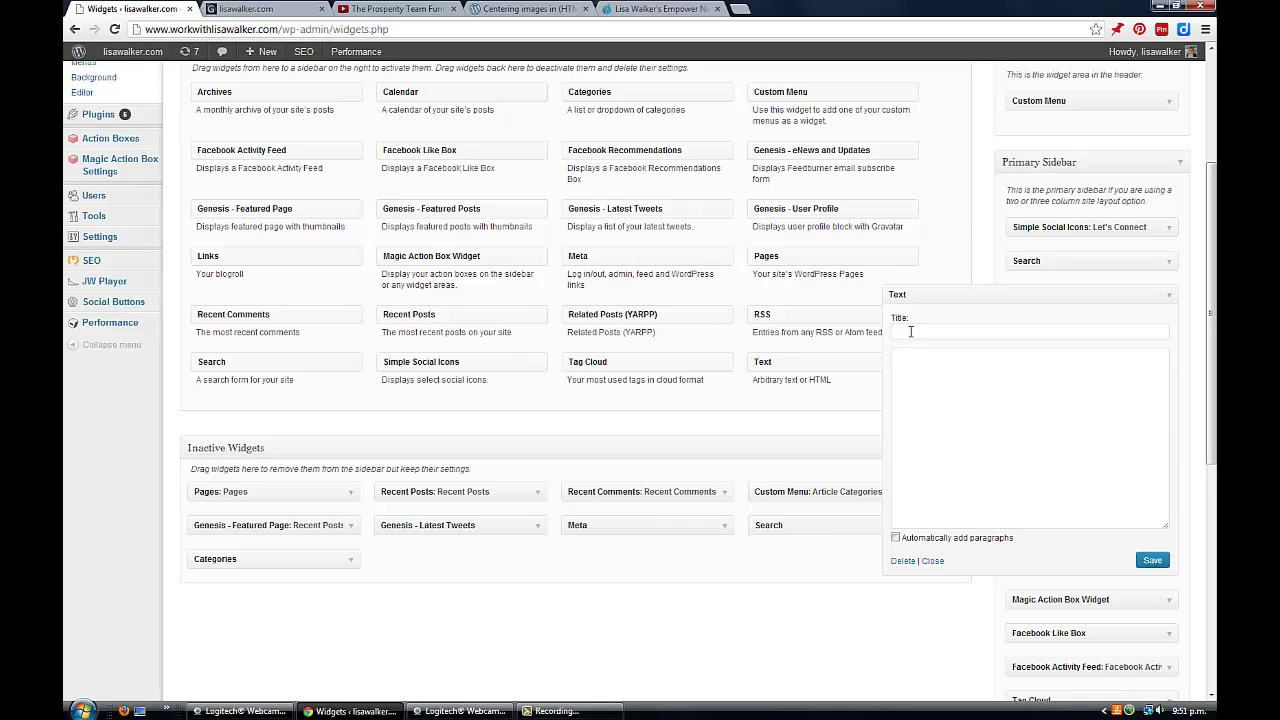
click(292, 11)
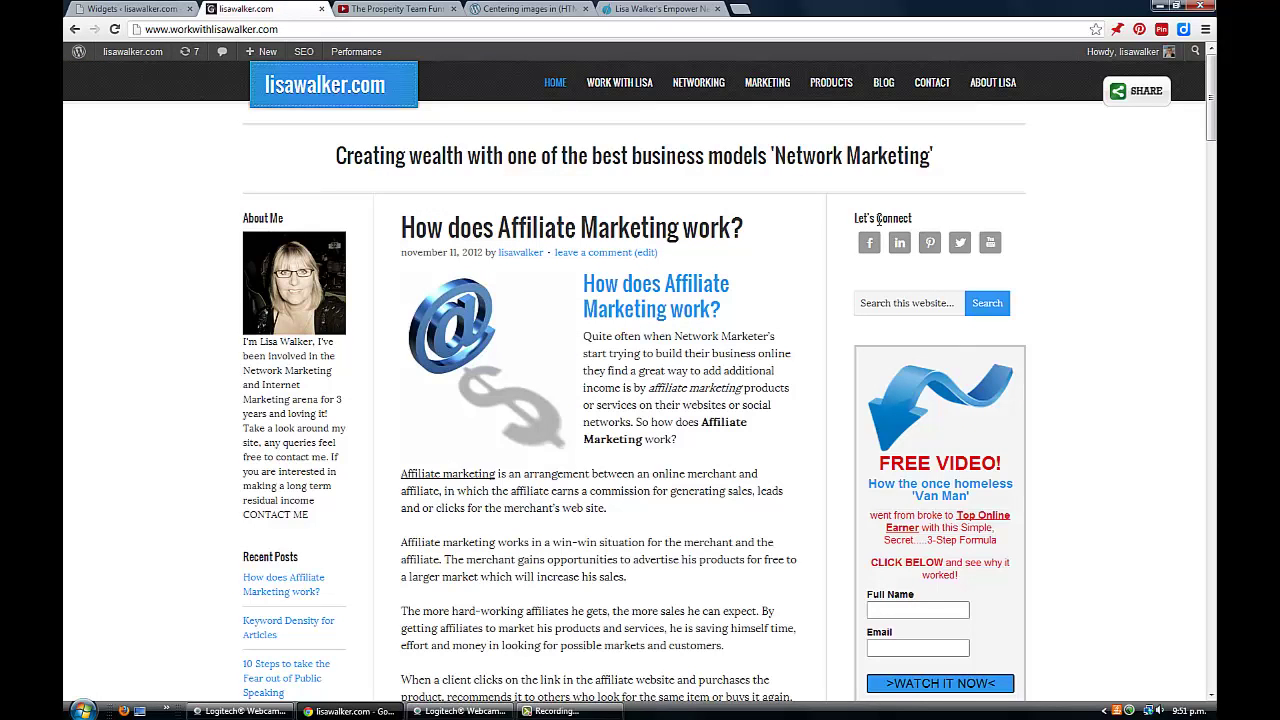
Switch to the WordPress dashboard, open the Media Library and look through the uploaded files.
click(122, 8)
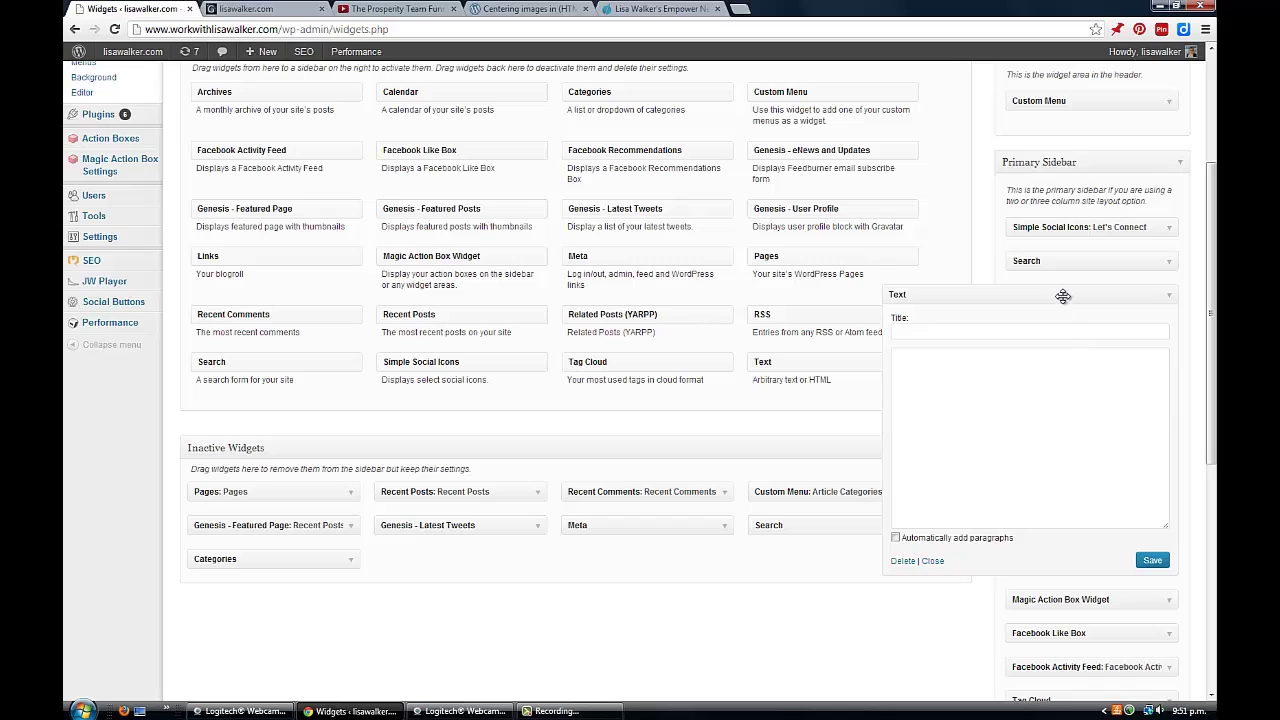
click(934, 362)
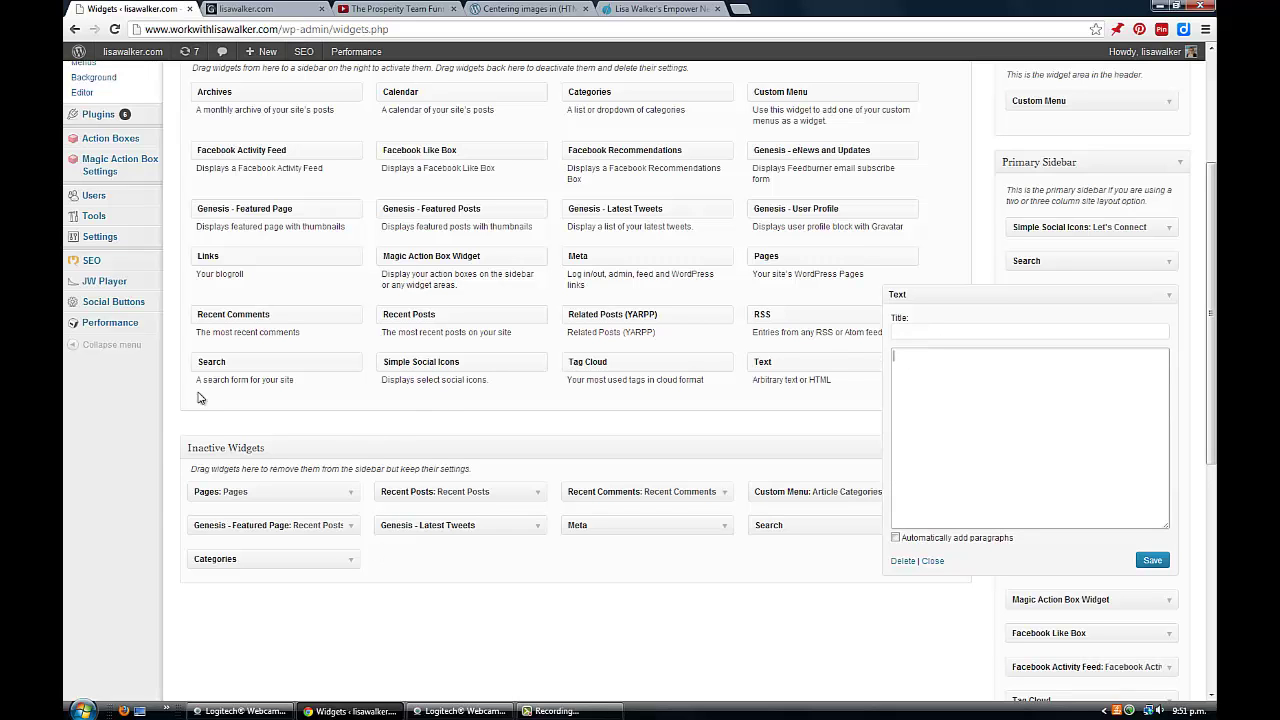
scroll(157, 438, up, 3)
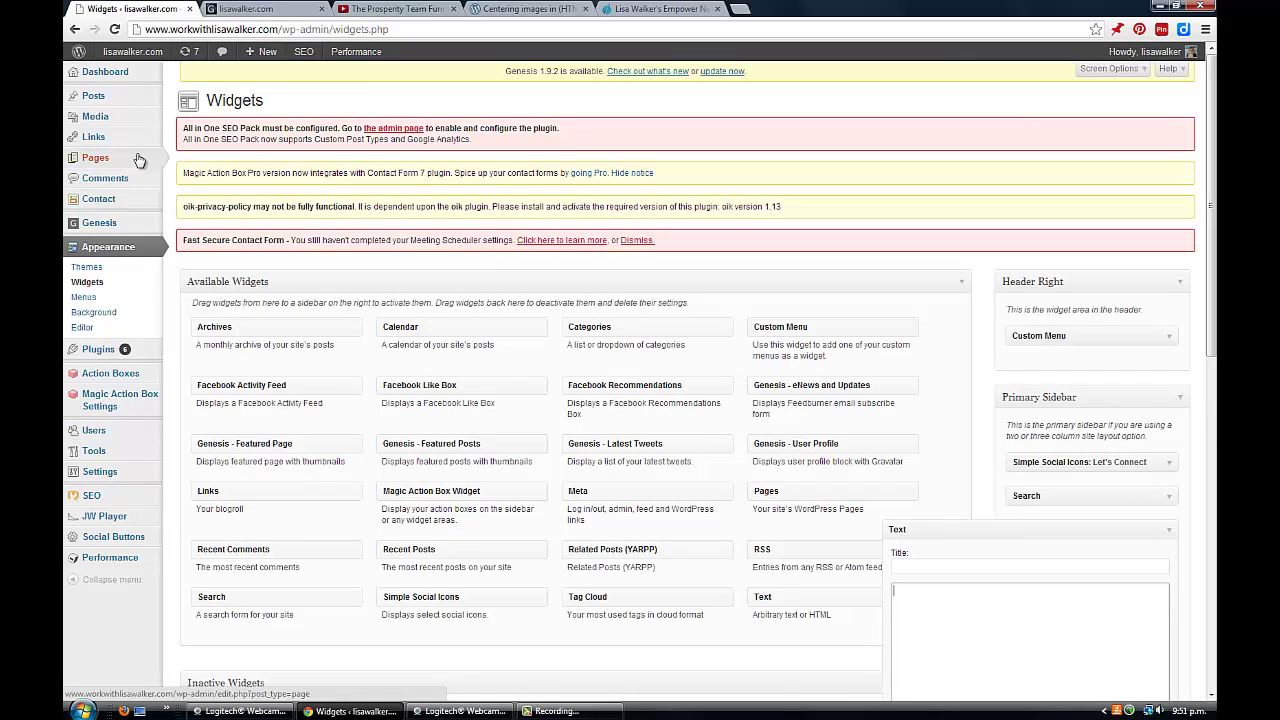
mouse_move(105, 83)
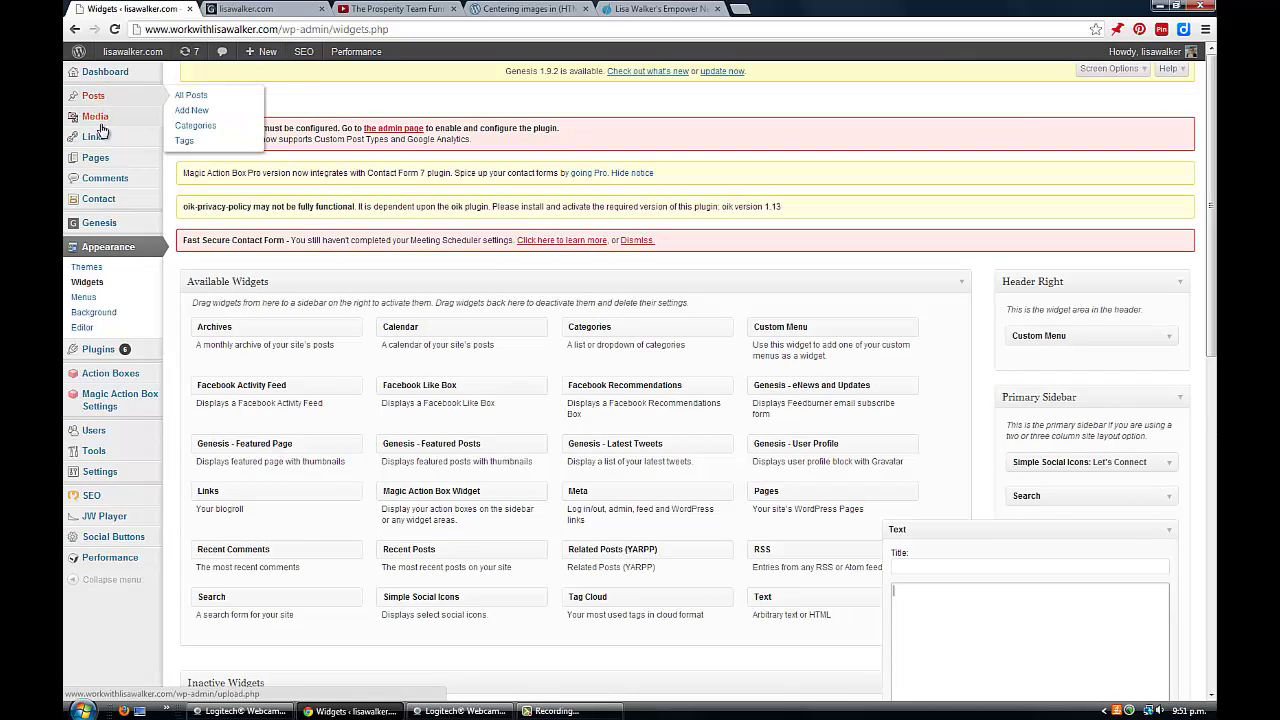
click(96, 124)
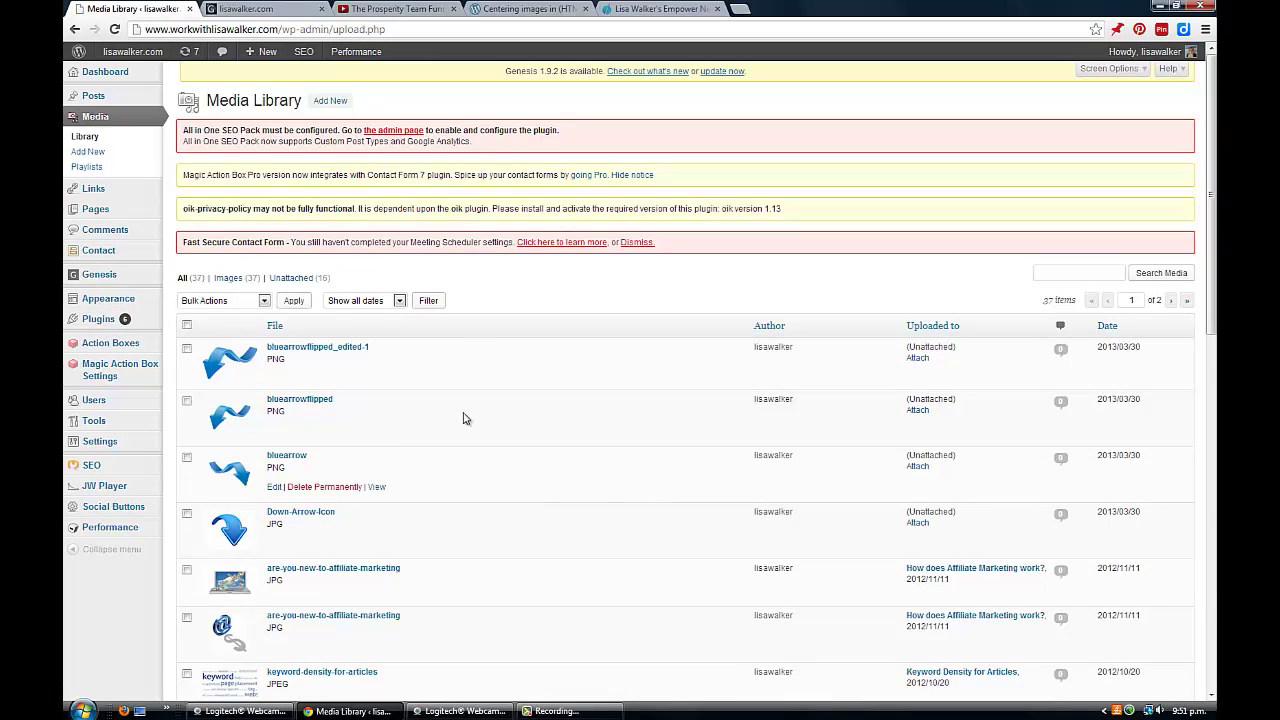
scroll(443, 524, down, 3)
scroll(443, 524, down, 2)
scroll(520, 528, up, 6)
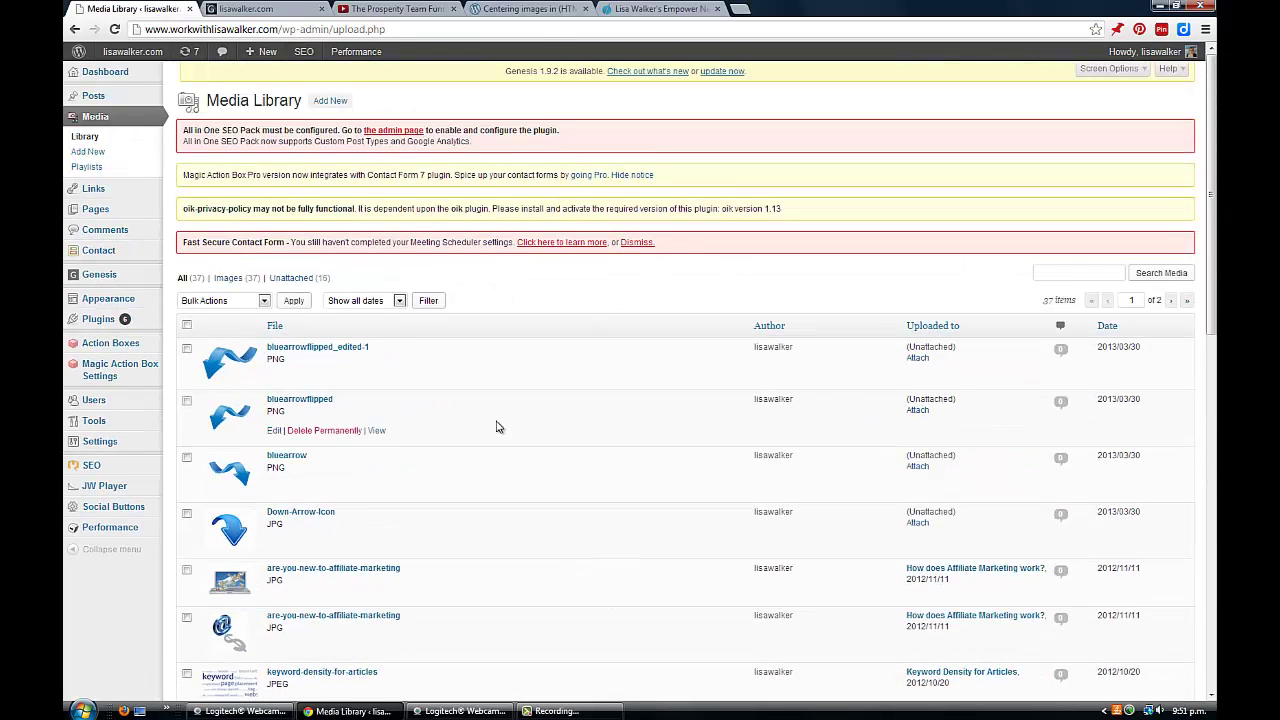
Upload the Empower-Network image from the Desktop as new media and copy the URL of its thumbnail.
click(329, 101)
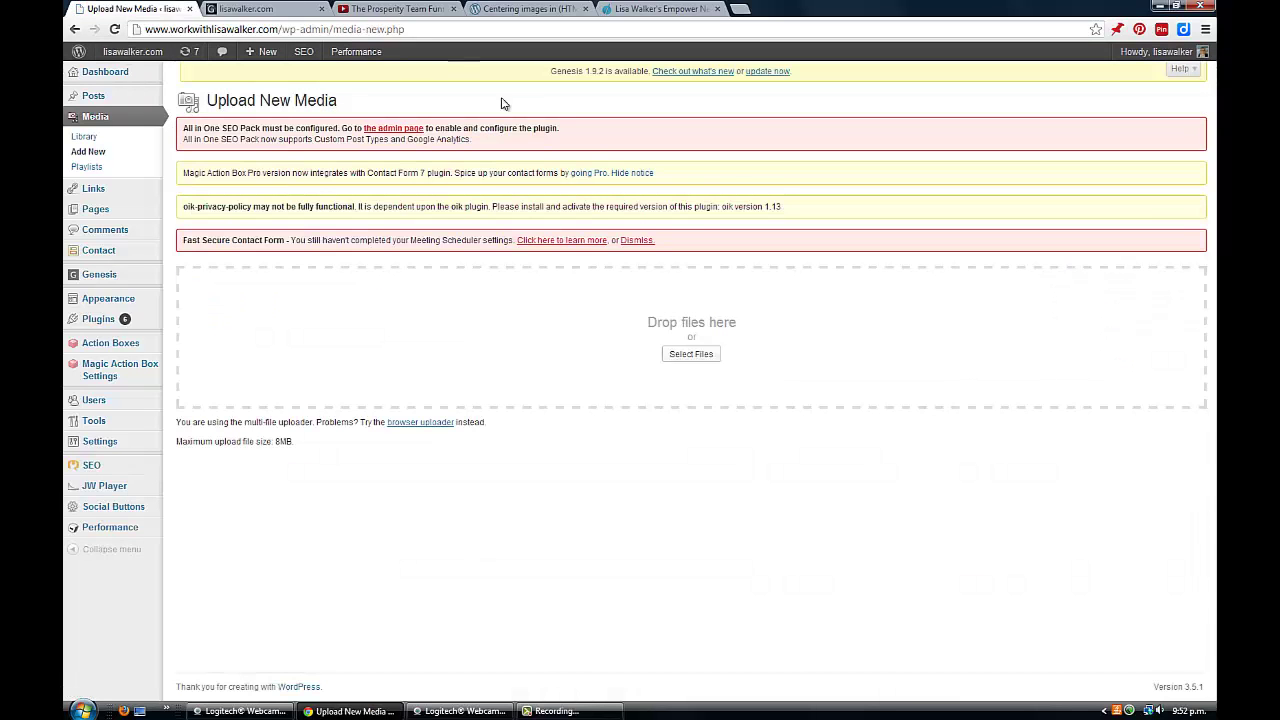
click(692, 356)
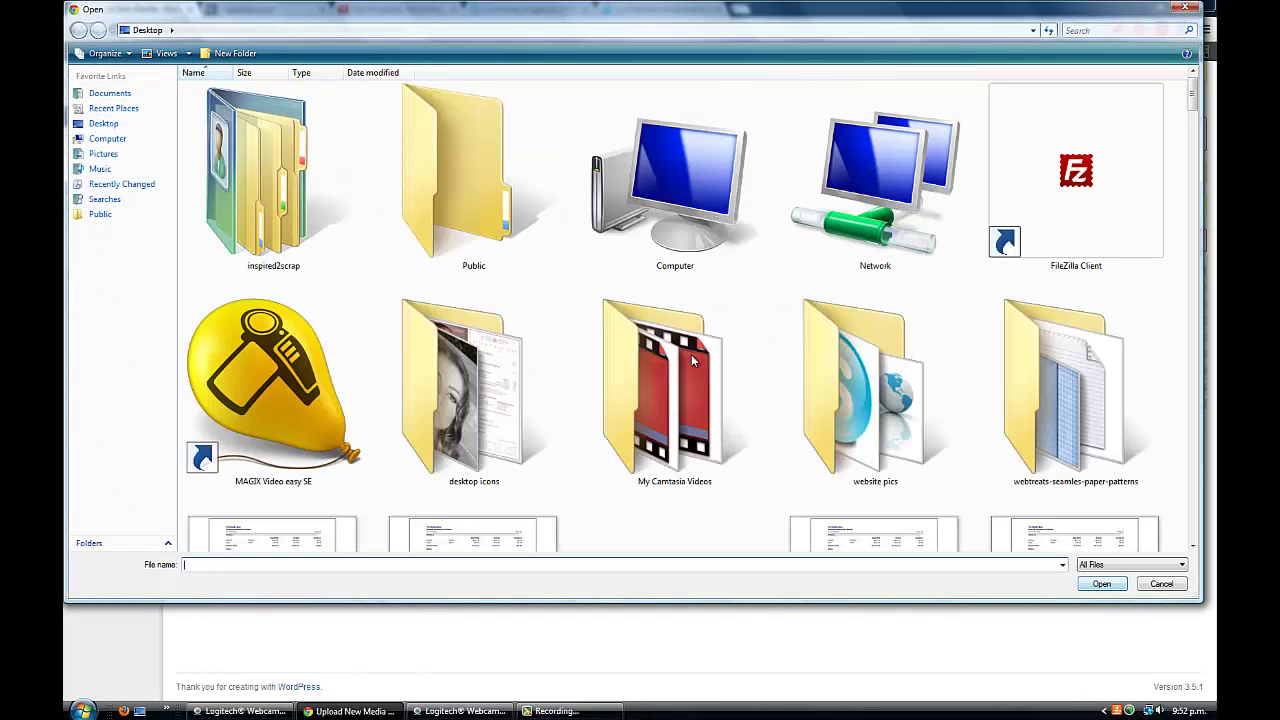
drag(1196, 100, 1194, 250)
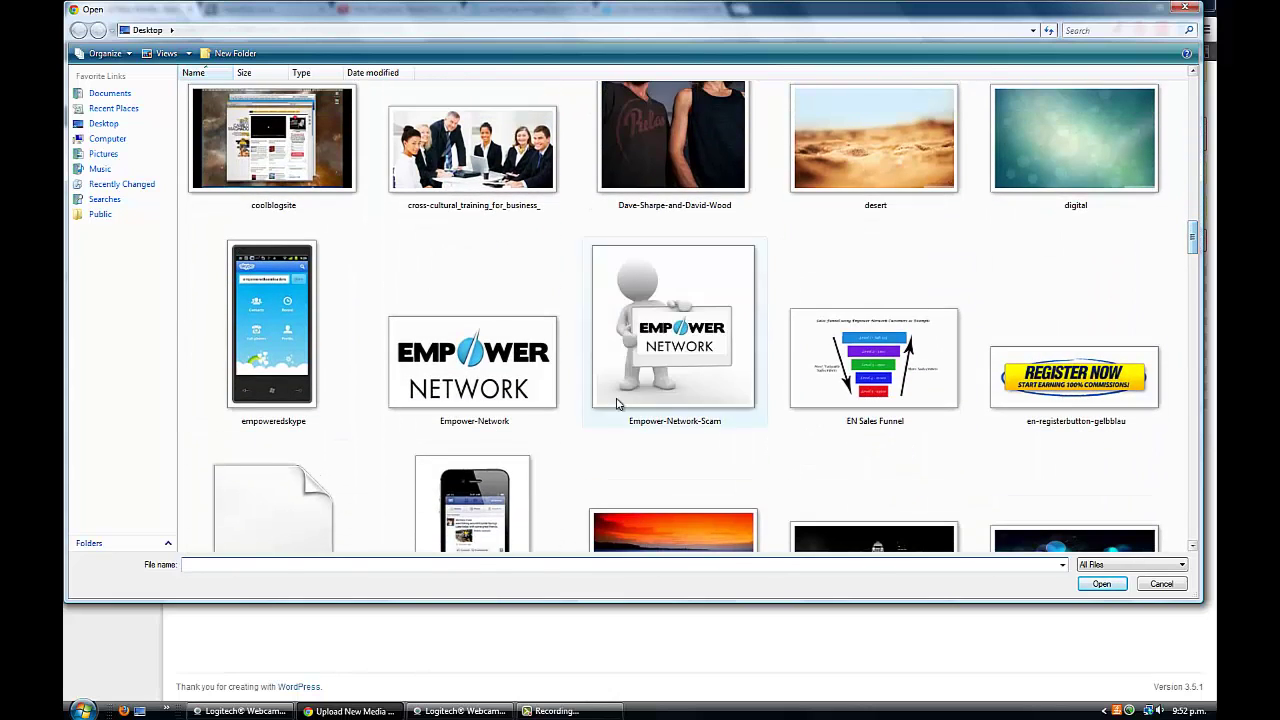
click(472, 365)
click(1100, 584)
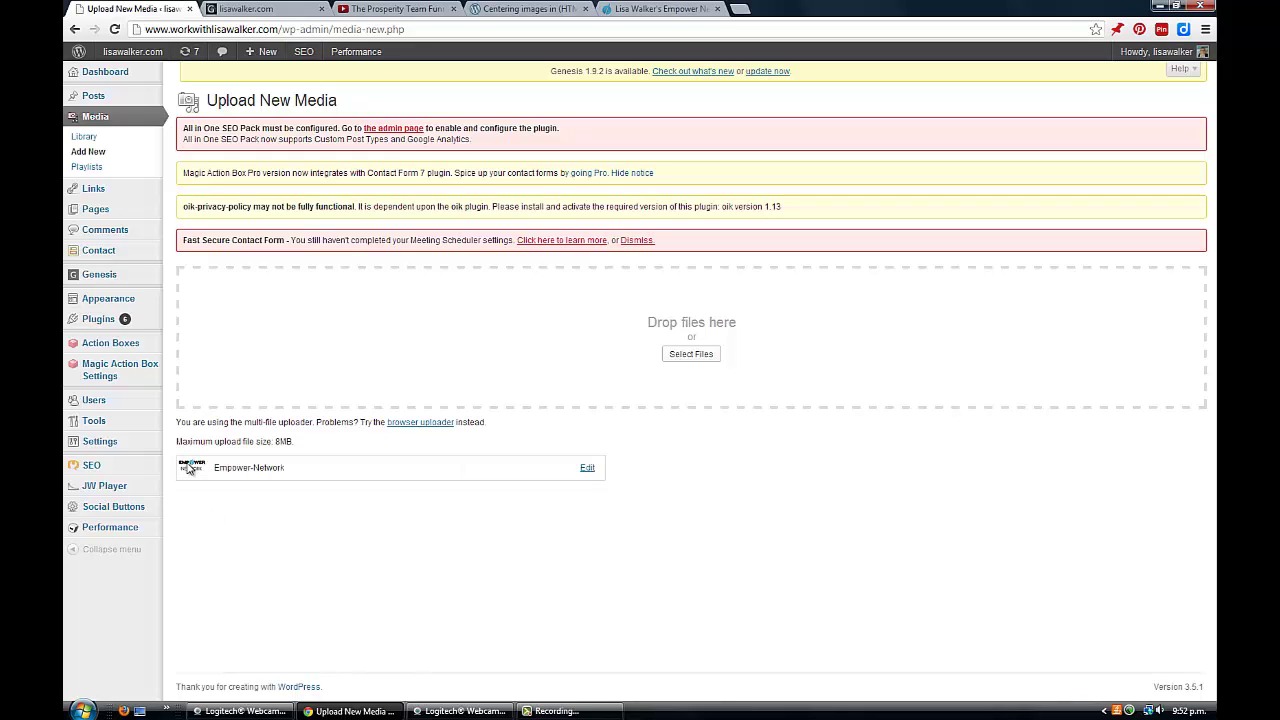
right_click(190, 469)
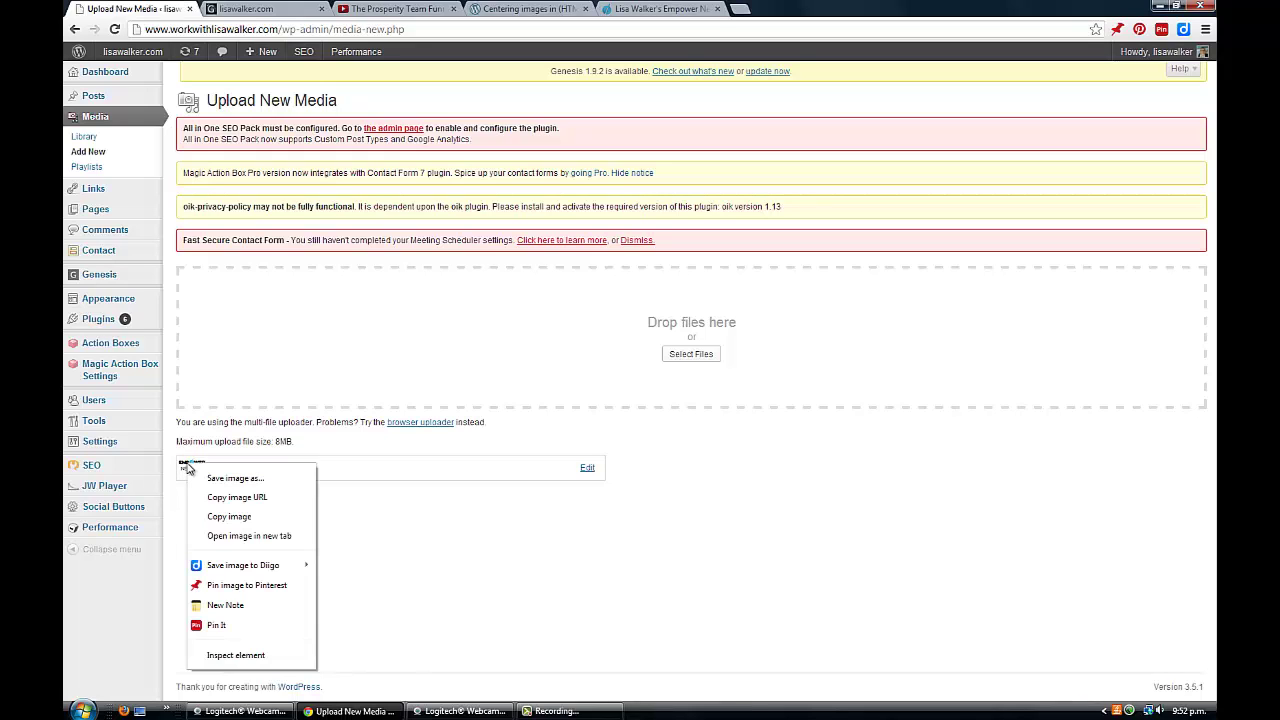
click(249, 499)
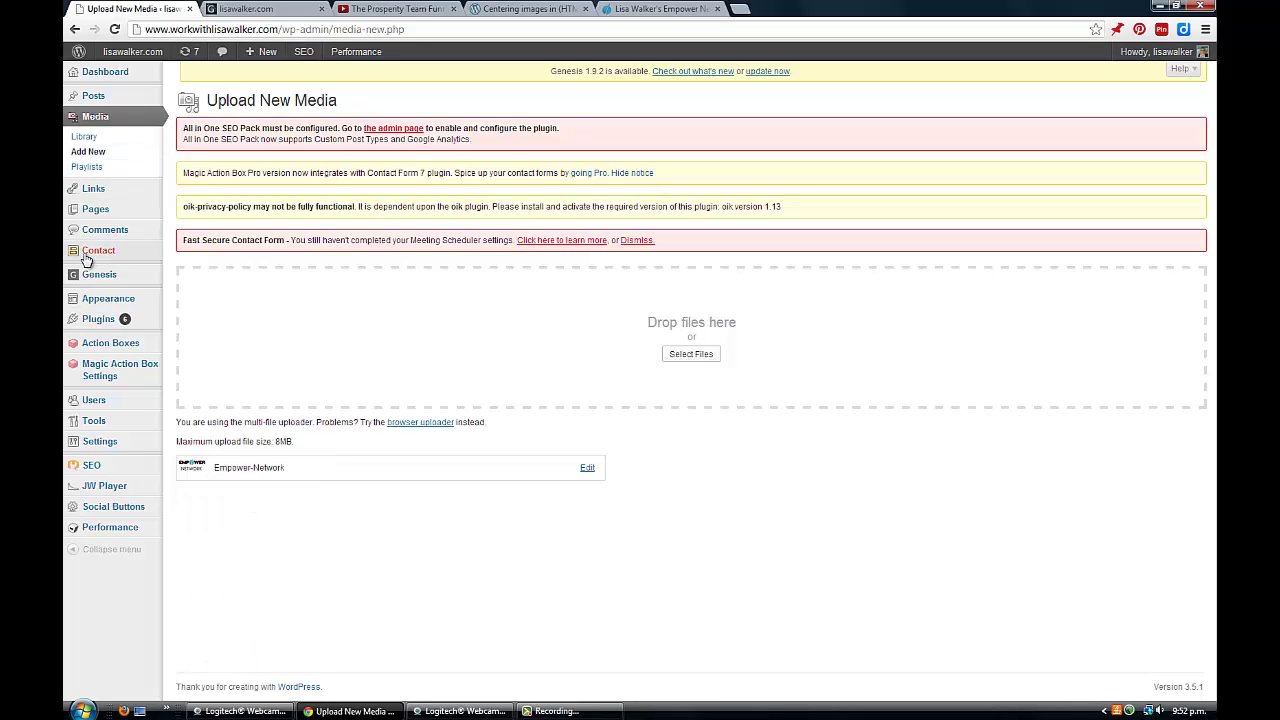
Reopen the Text widget in the Primary Sidebar and paste the copied image URL into its content, dismissing the Kaspersky and Windows pop-ups.
mouse_move(102, 307)
click(187, 314)
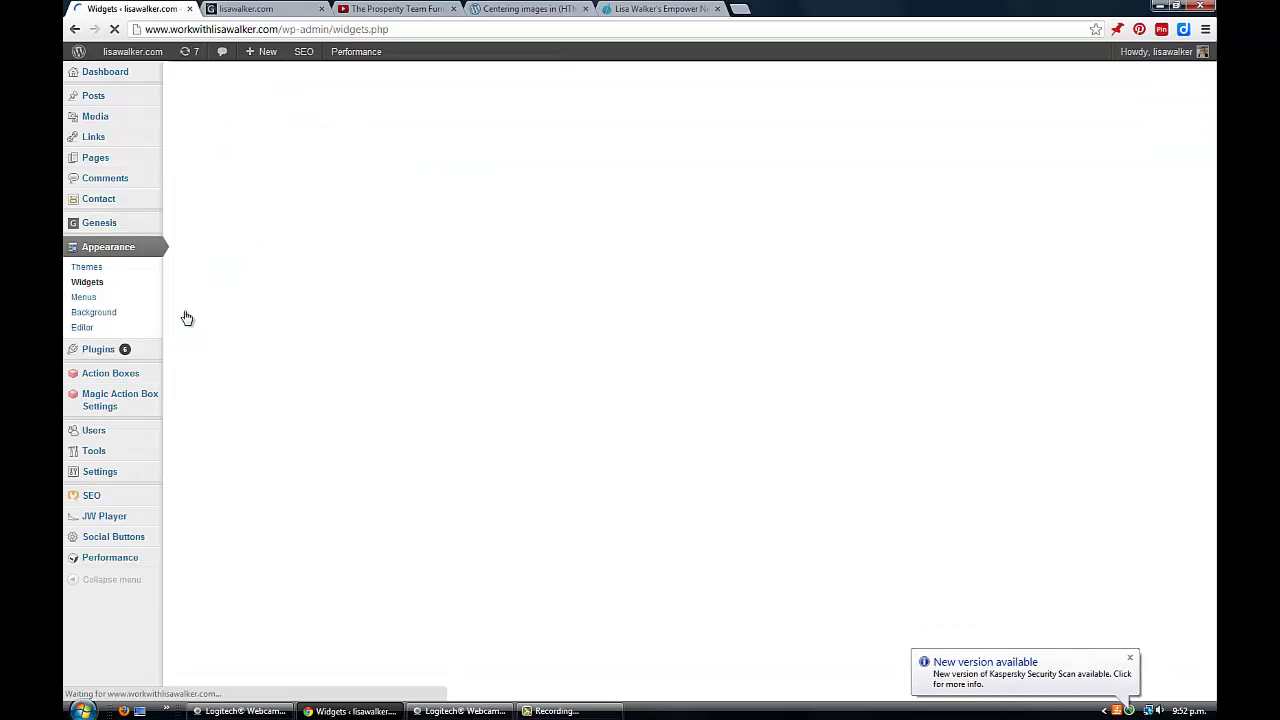
click(1130, 659)
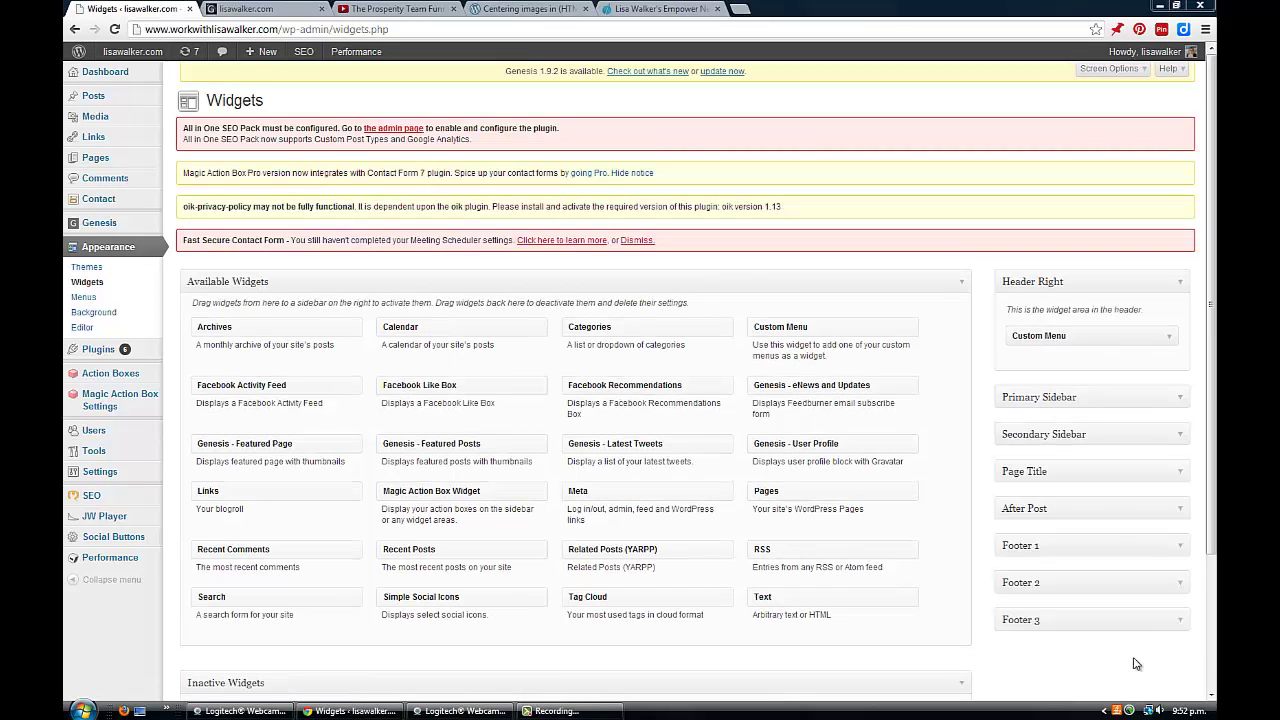
click(1183, 400)
scroll(1182, 401, down, 2)
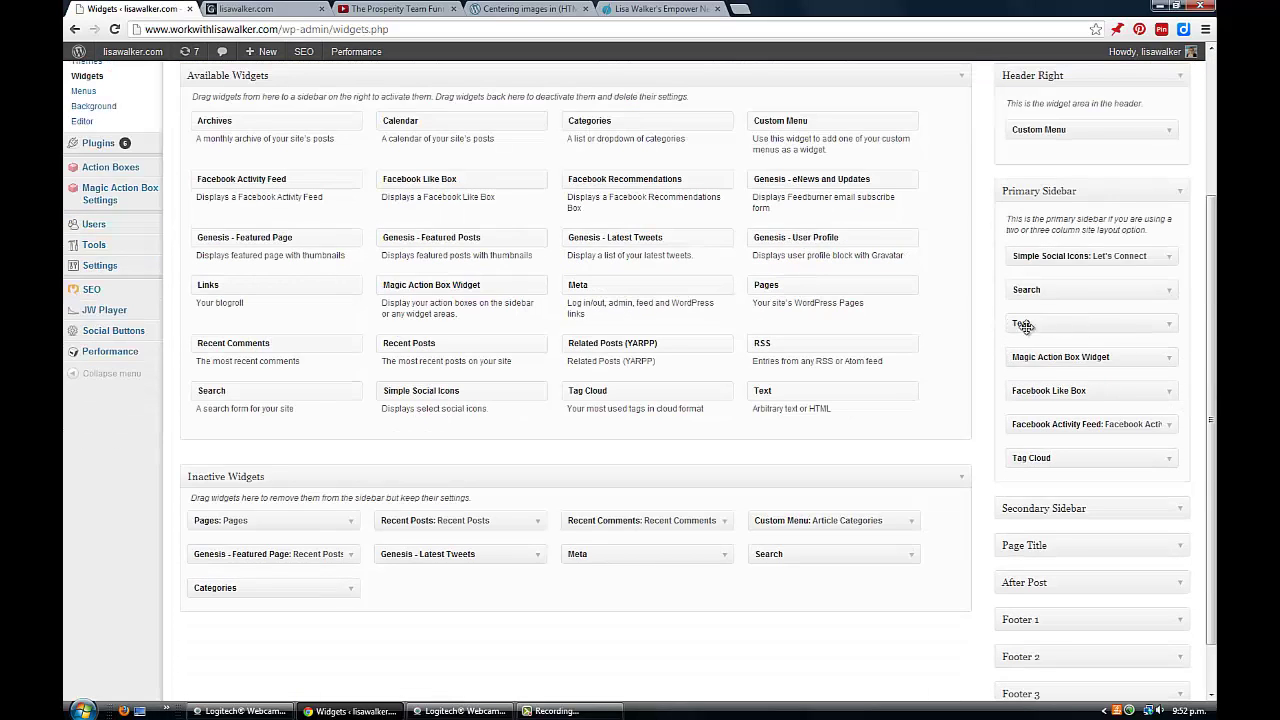
click(1170, 328)
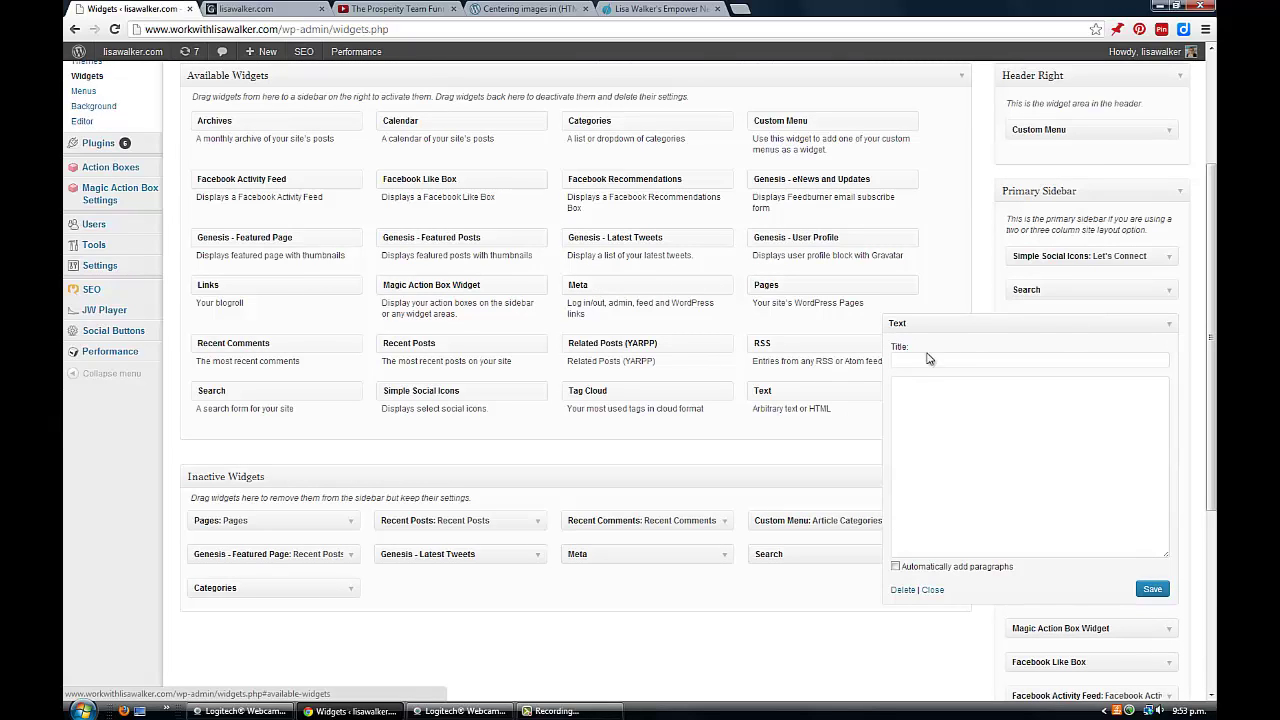
click(922, 390)
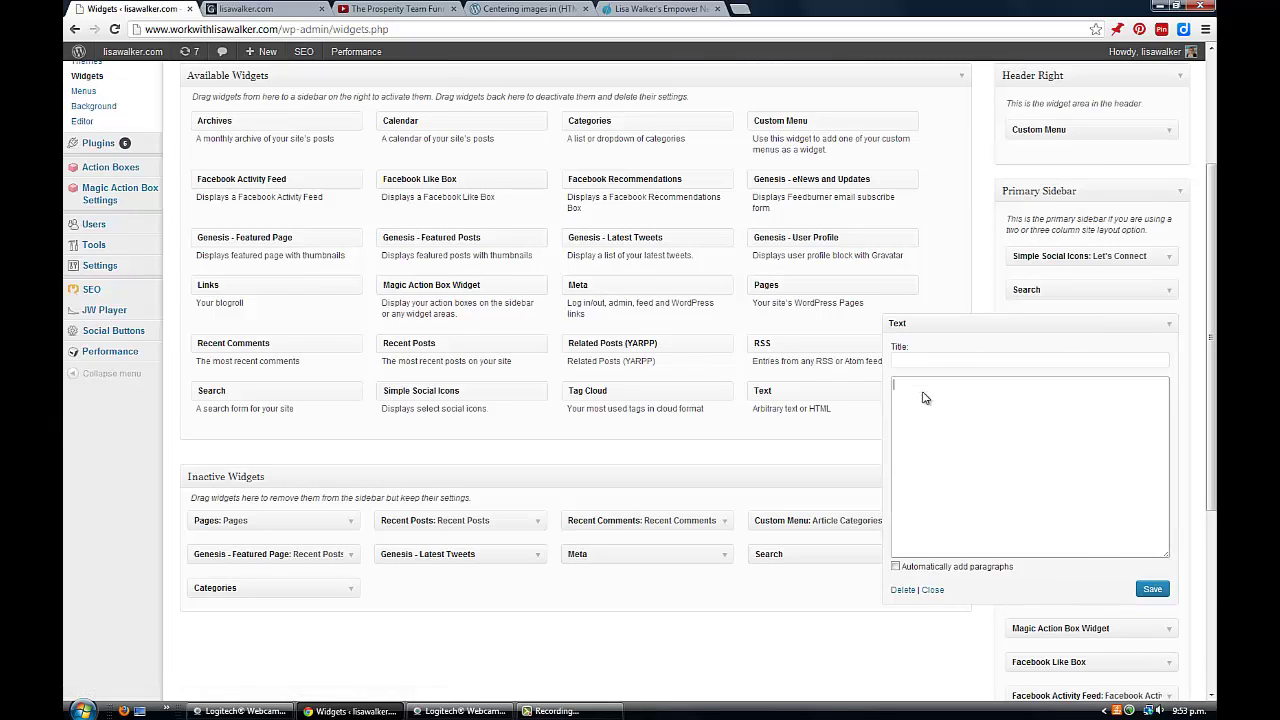
right_click(922, 391)
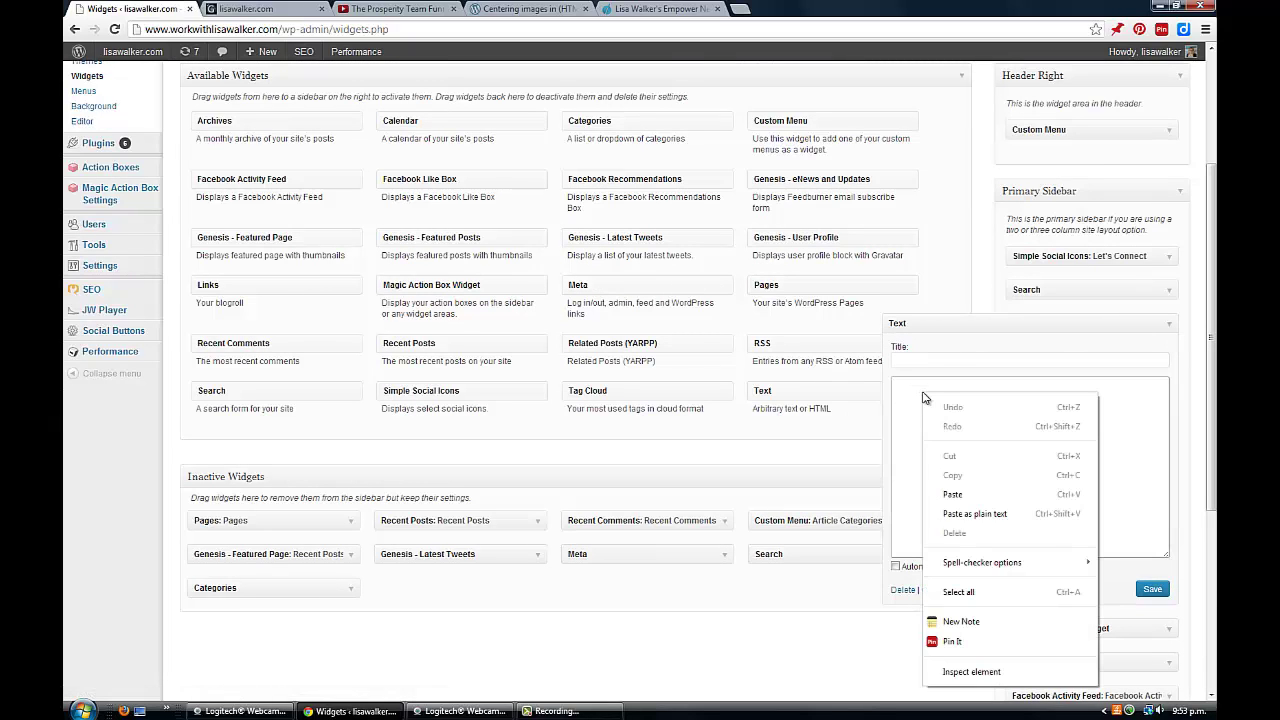
click(953, 495)
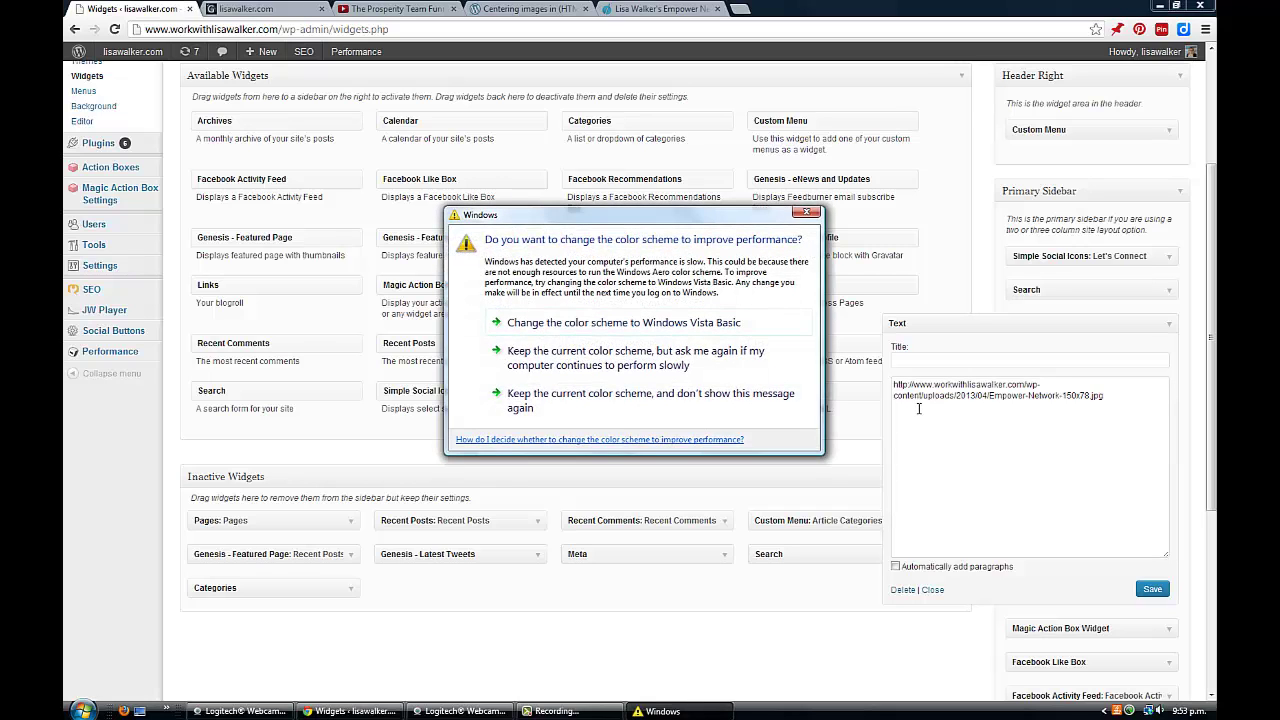
click(805, 213)
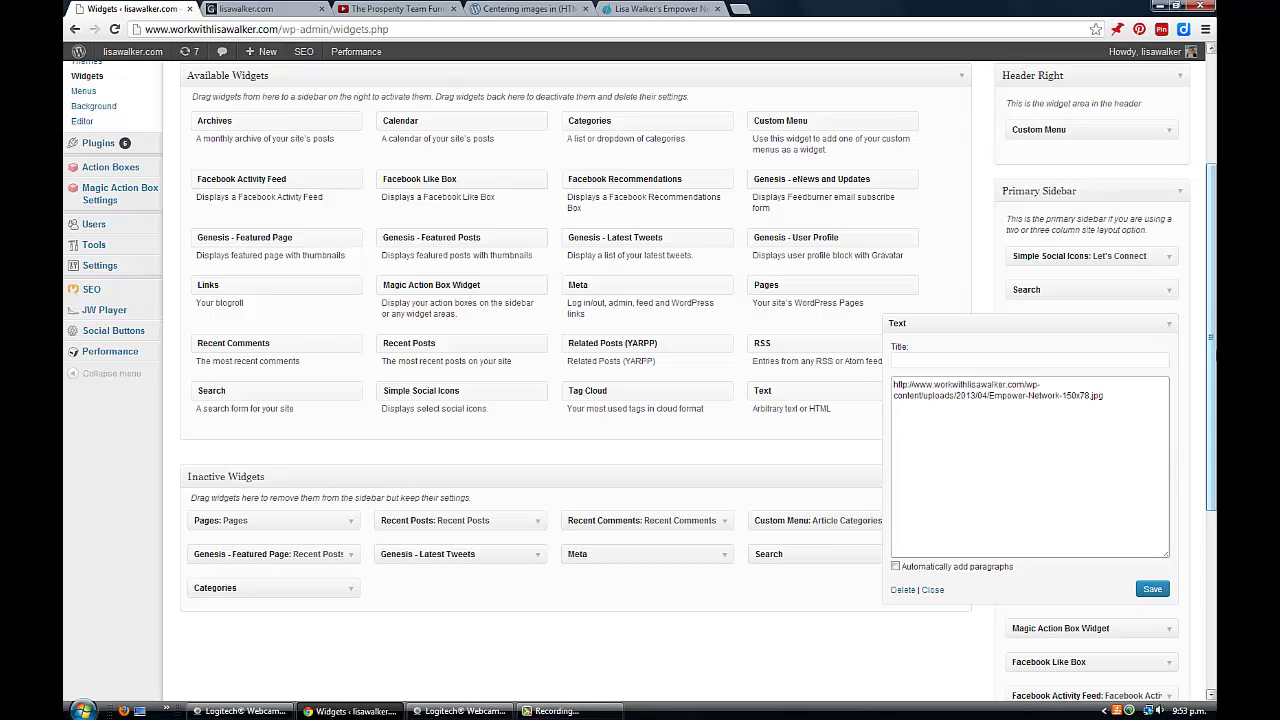
Wrap the image URL in the Text widget in an HTML image tag, <img src="…"/>, and dismiss the Windows color scheme prompt.
text(<img src)
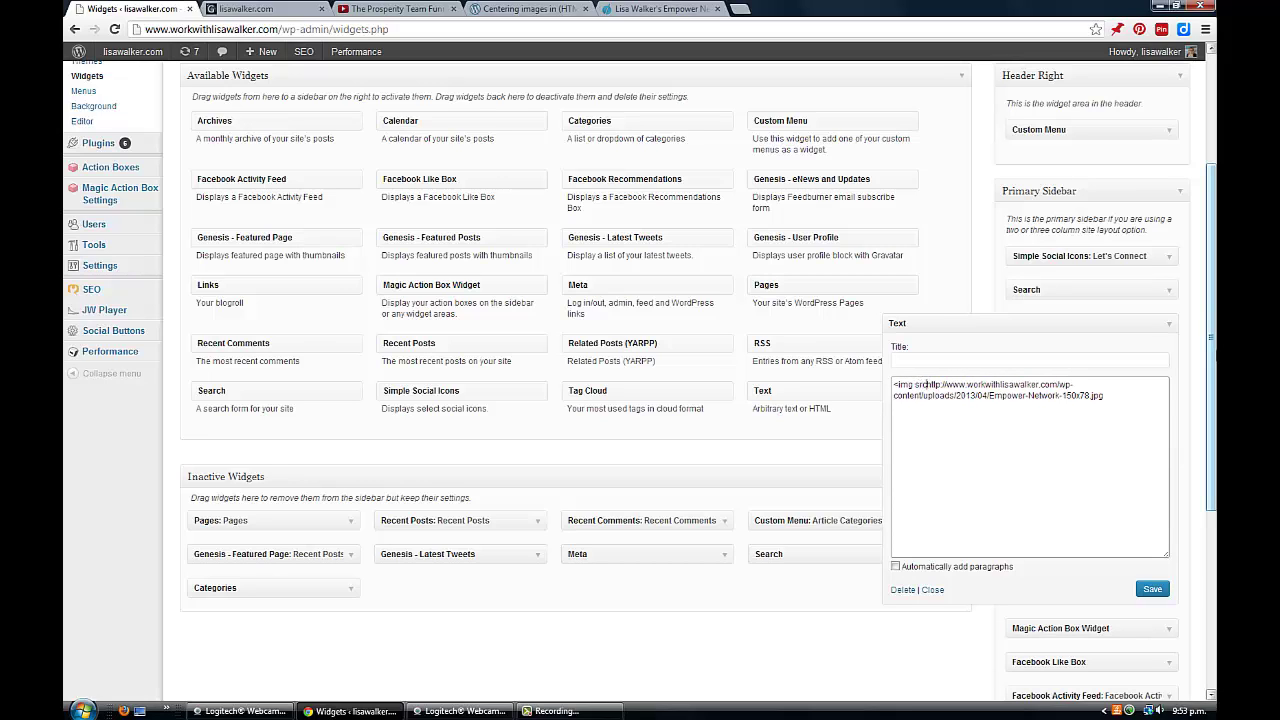
text(=)
text(")
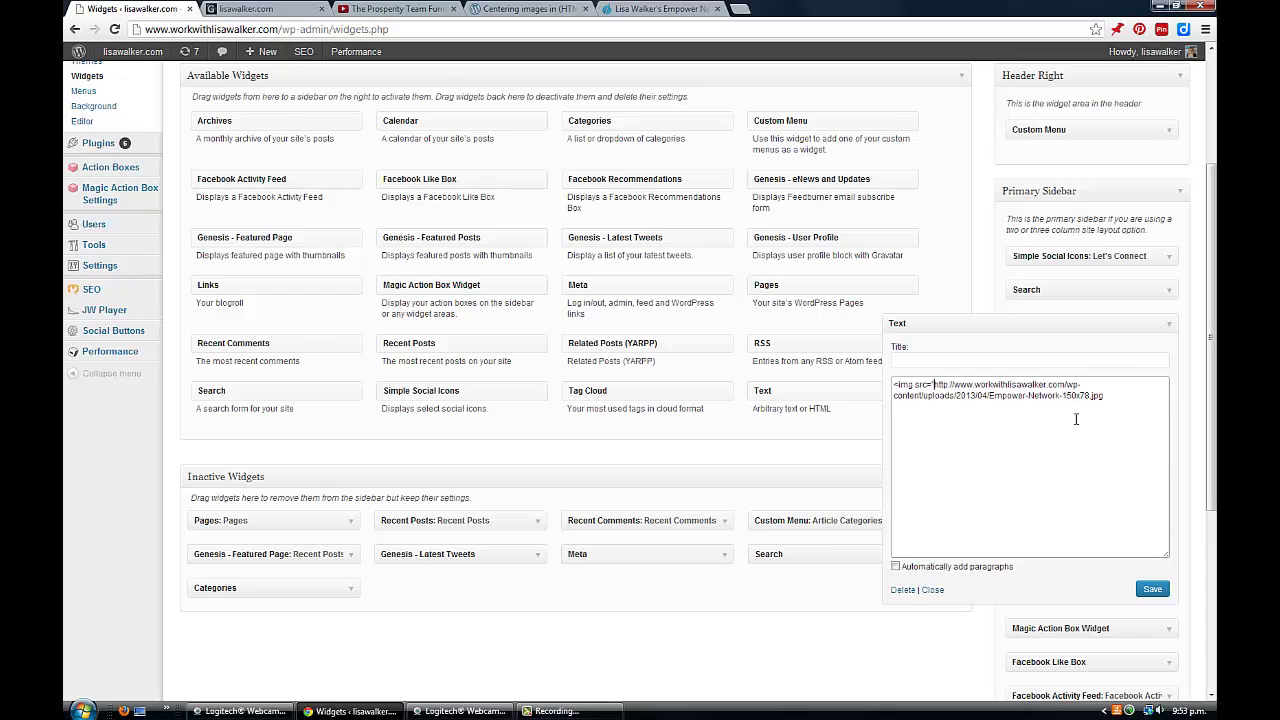
click(1104, 396)
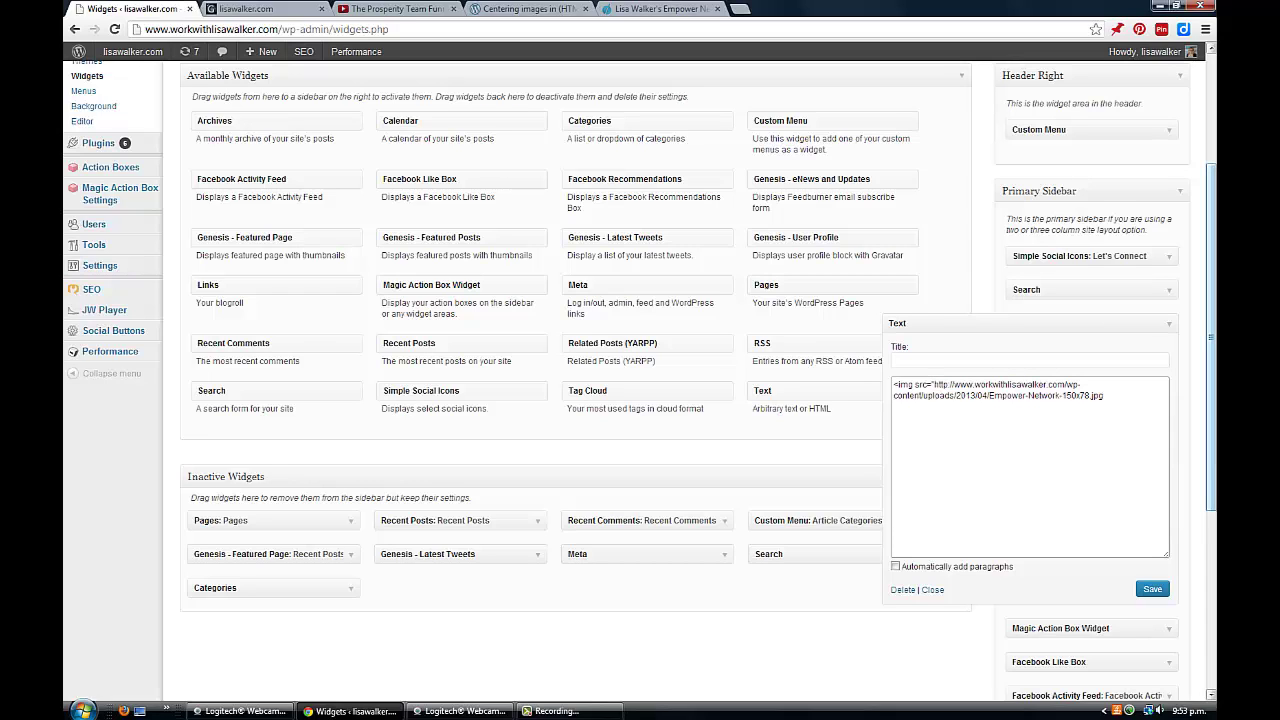
text("/>)
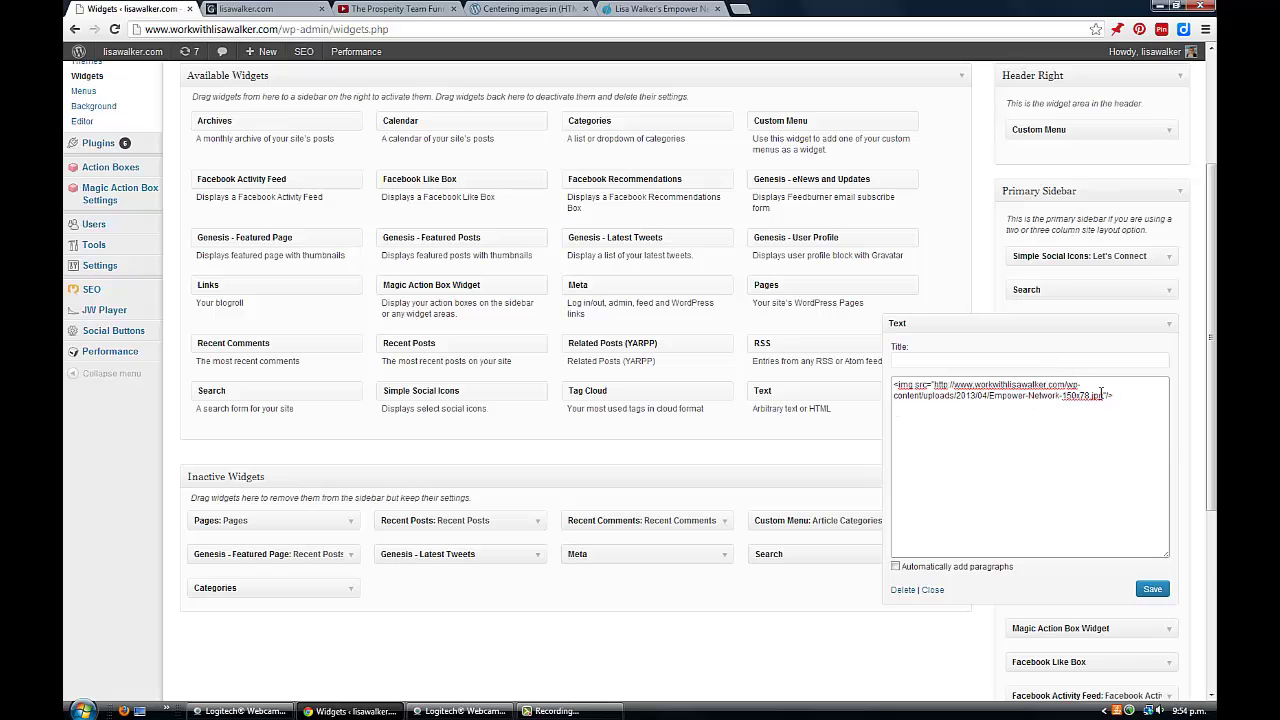
click(958, 396)
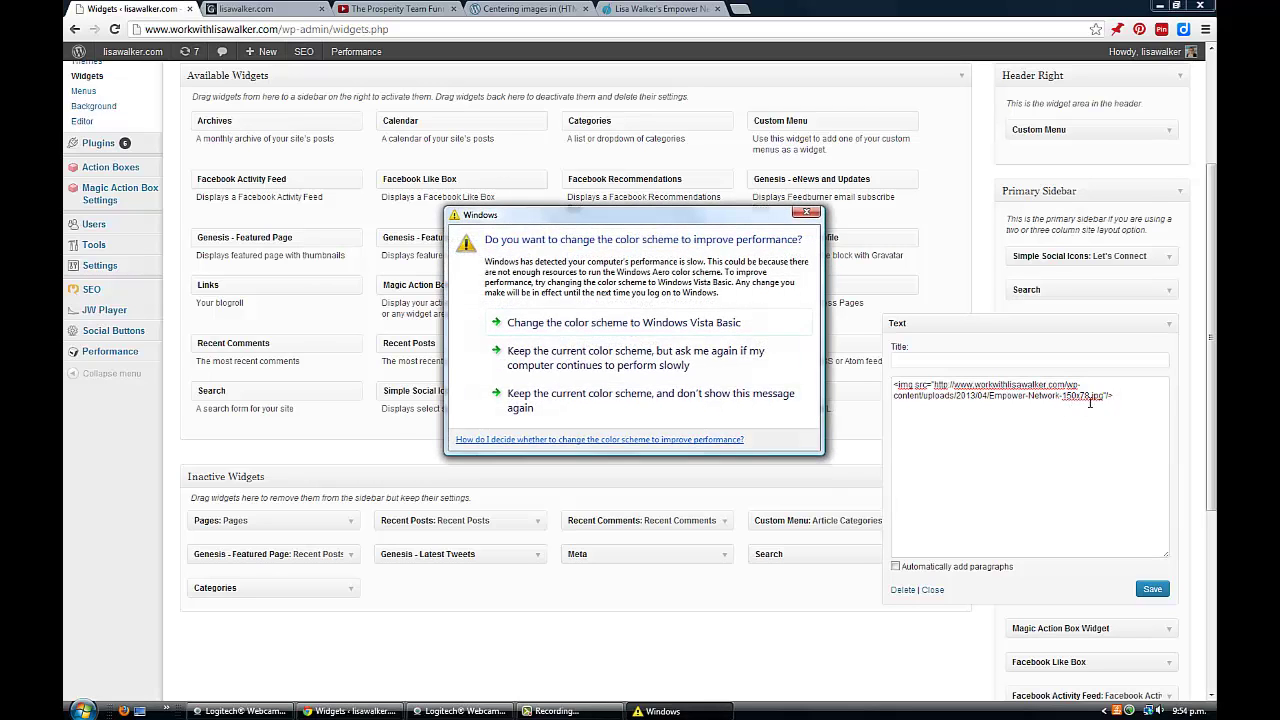
click(808, 208)
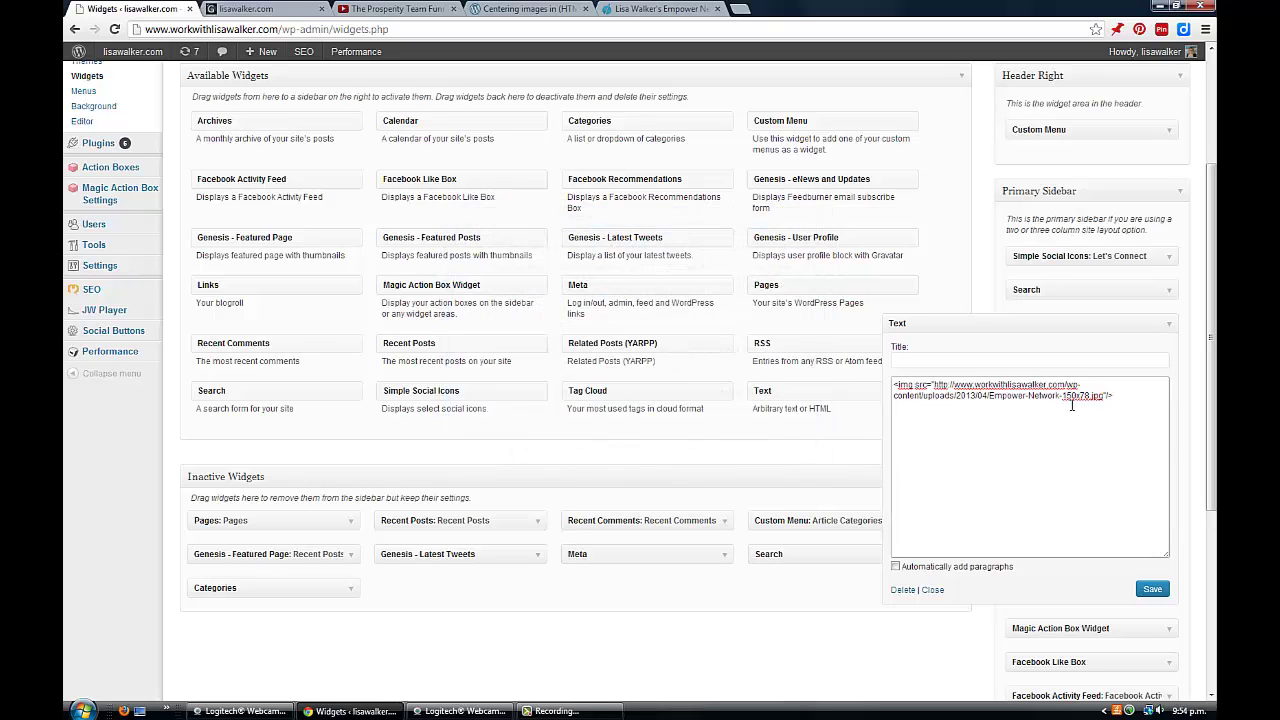
Save the Text widget and reload the live site to check the image in the sidebar.
click(1151, 590)
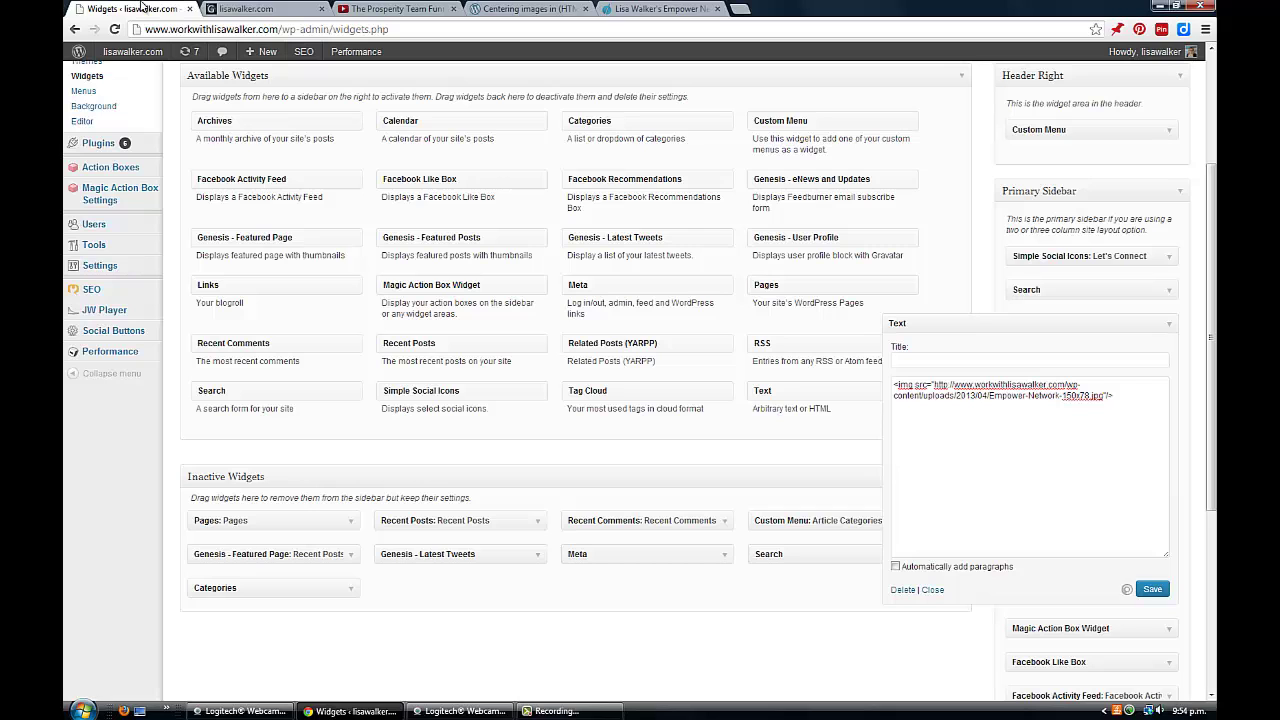
click(285, 15)
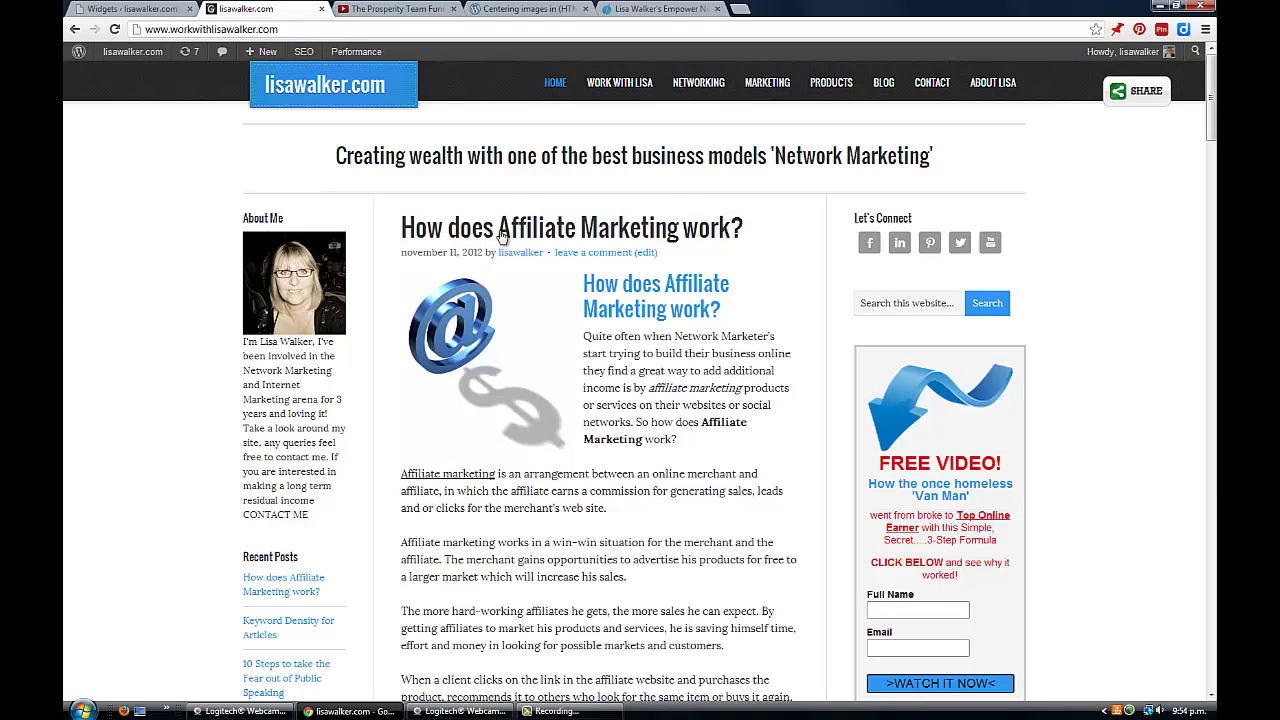
click(115, 31)
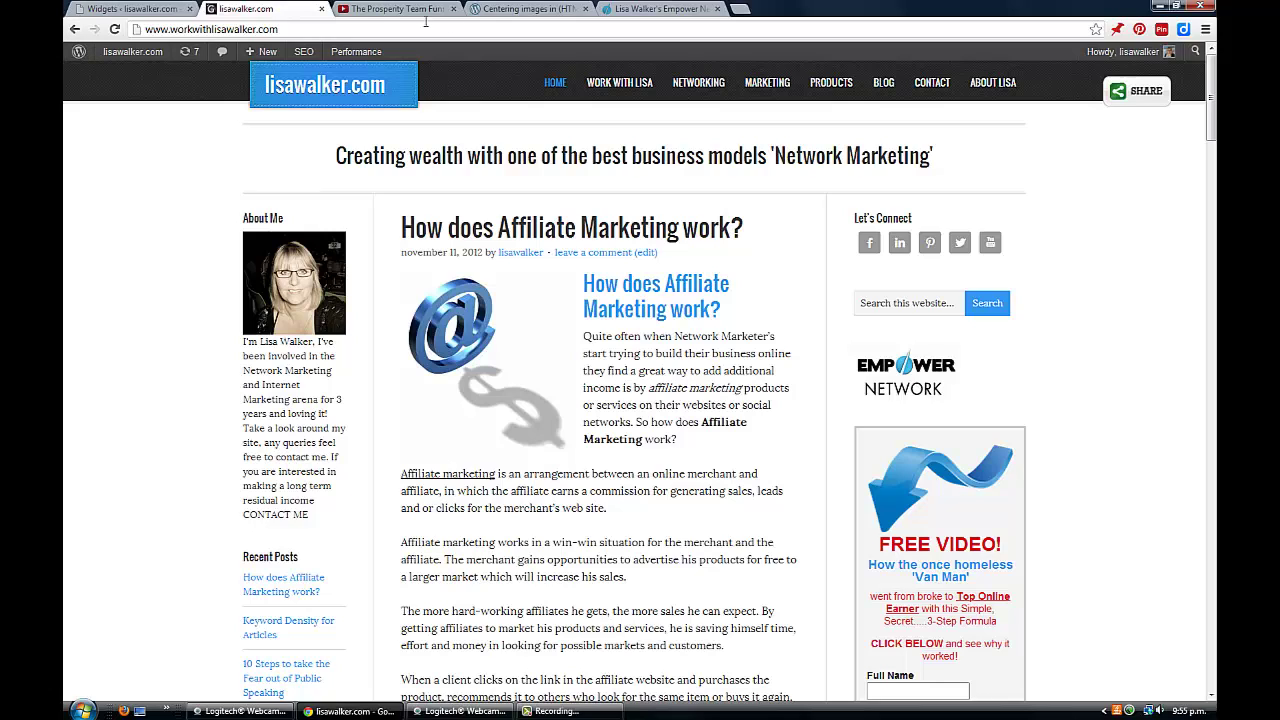
Copy the centered table code from the WordPress.com forum topic on centering images, and return to the Widgets page by way of the live site.
click(524, 10)
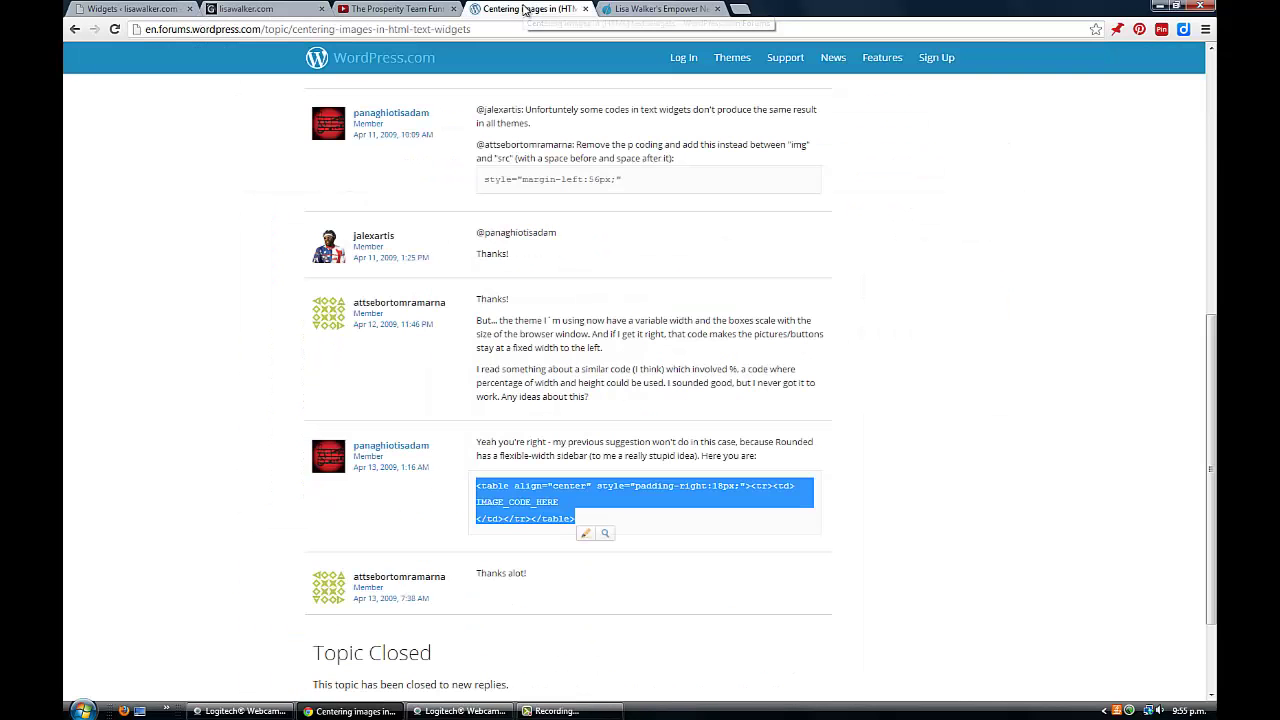
scroll(1025, 308, down, 1)
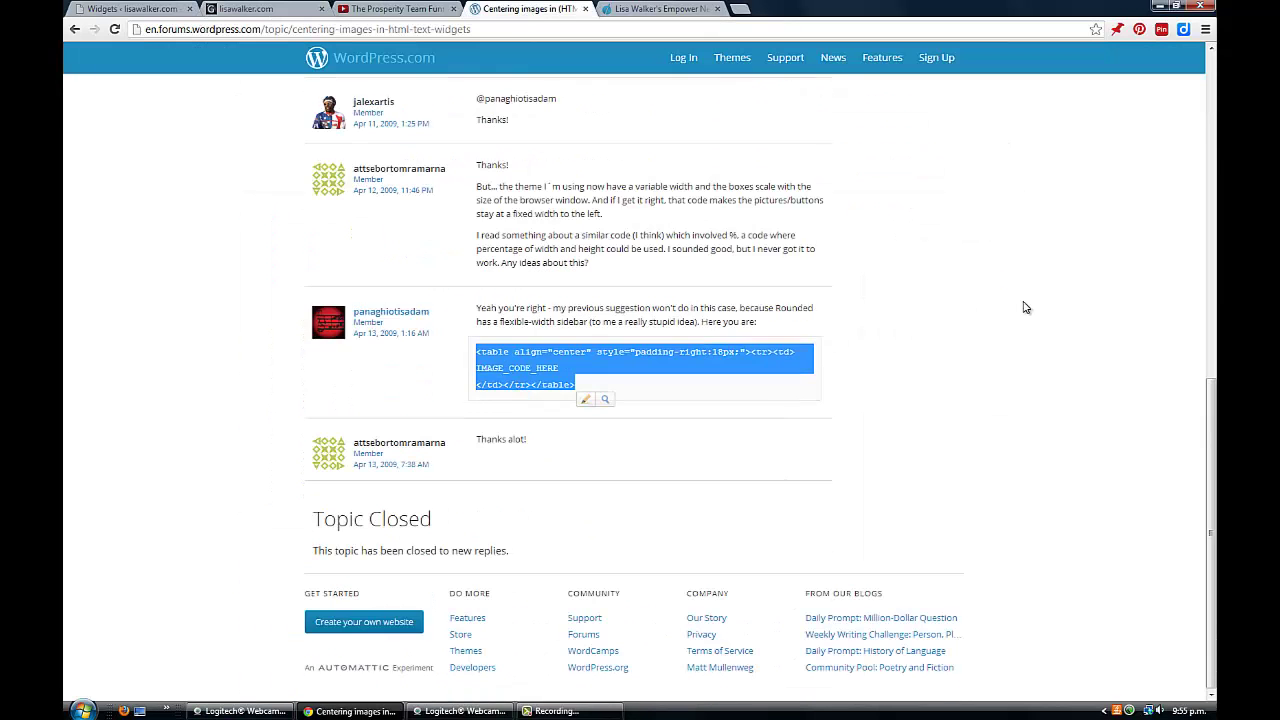
scroll(952, 336, up, 3)
scroll(952, 336, down, 3)
right_click(529, 364)
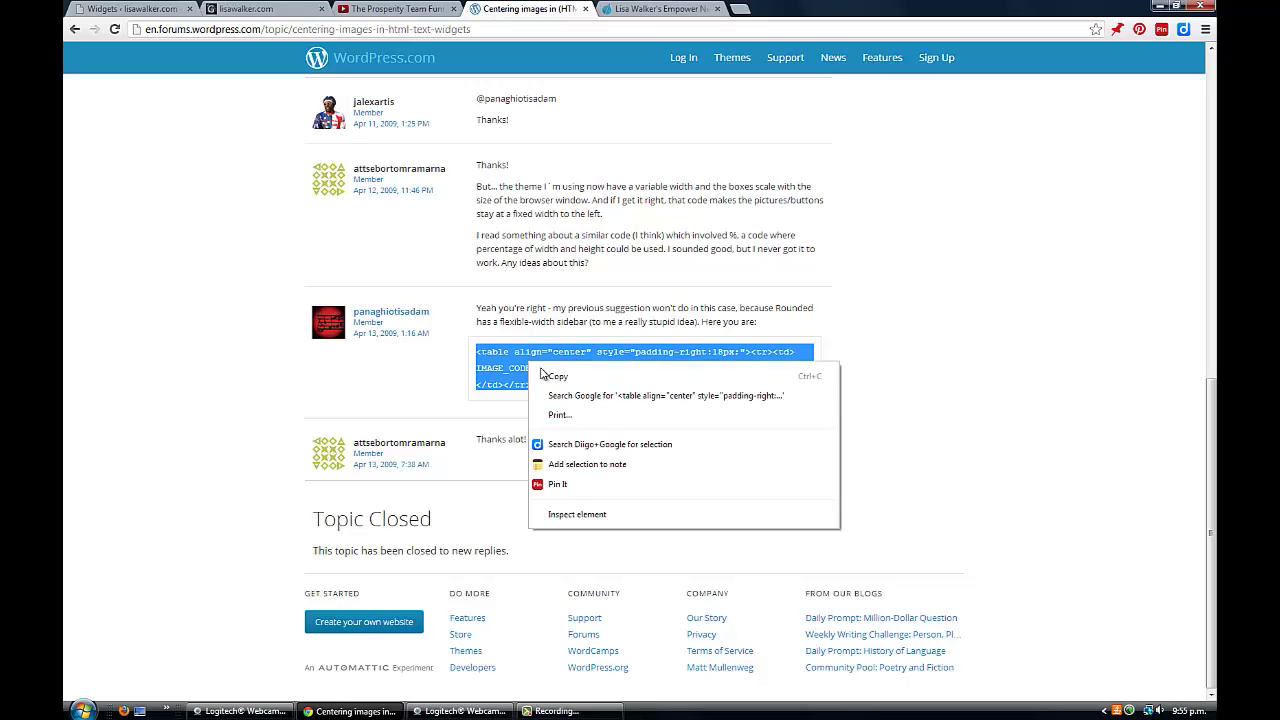
click(544, 376)
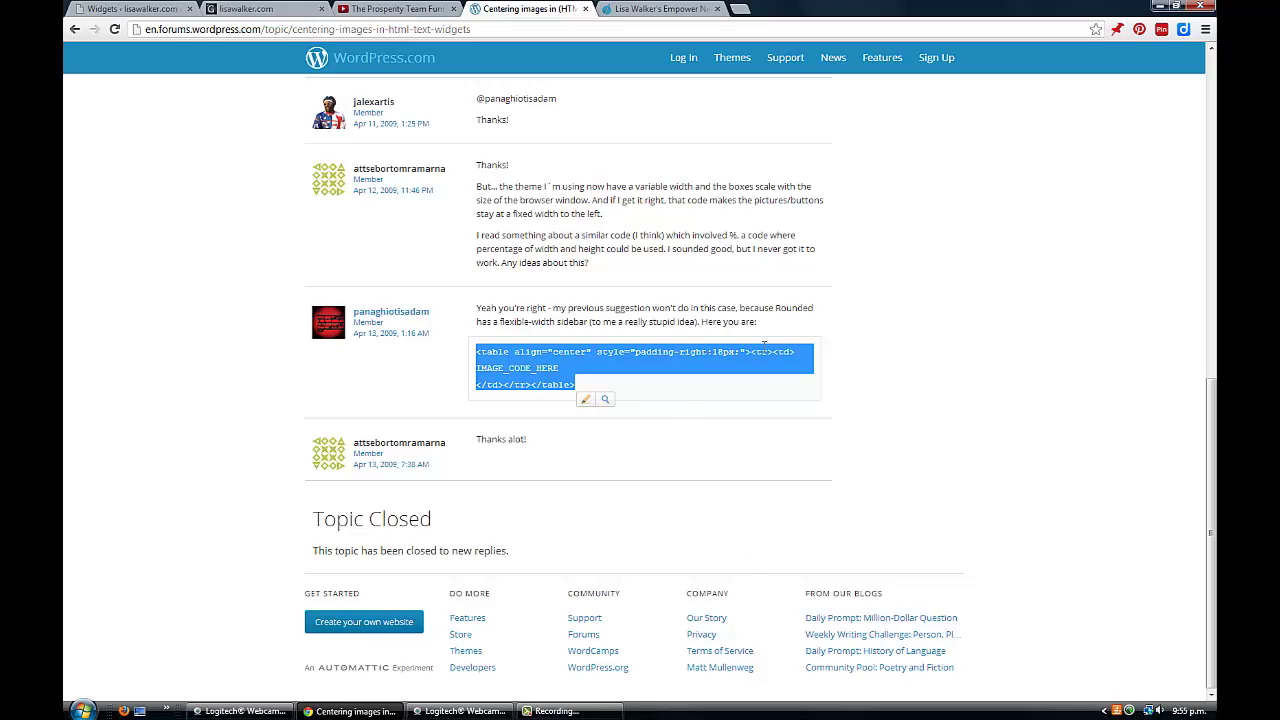
click(260, 9)
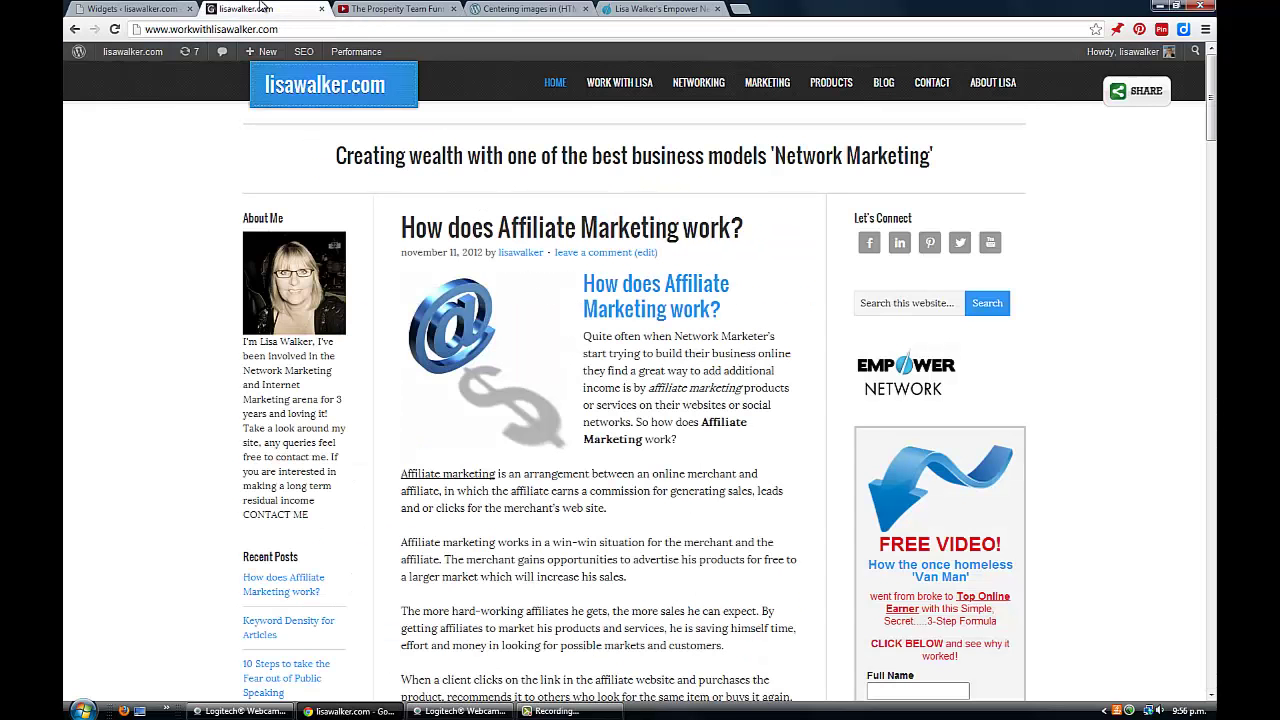
click(163, 8)
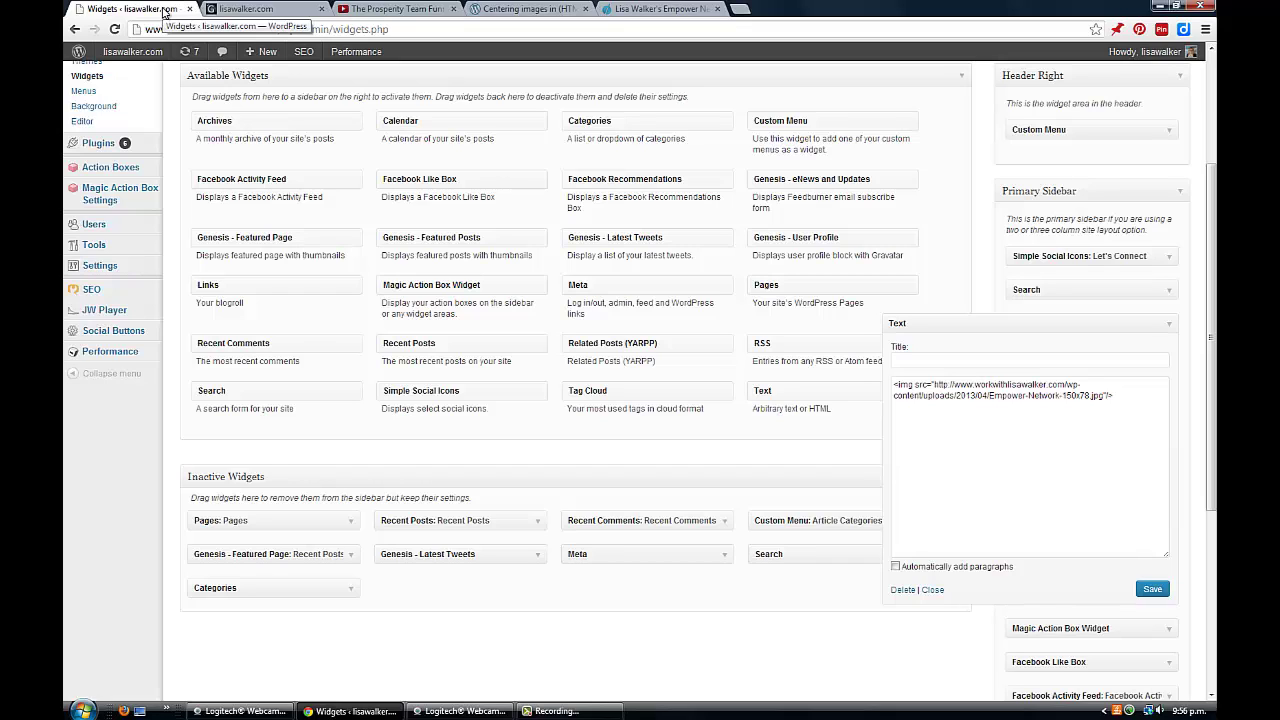
Paste the copied centering table code below the image tag in the Text widget, leaving a blank line between them.
click(1124, 399)
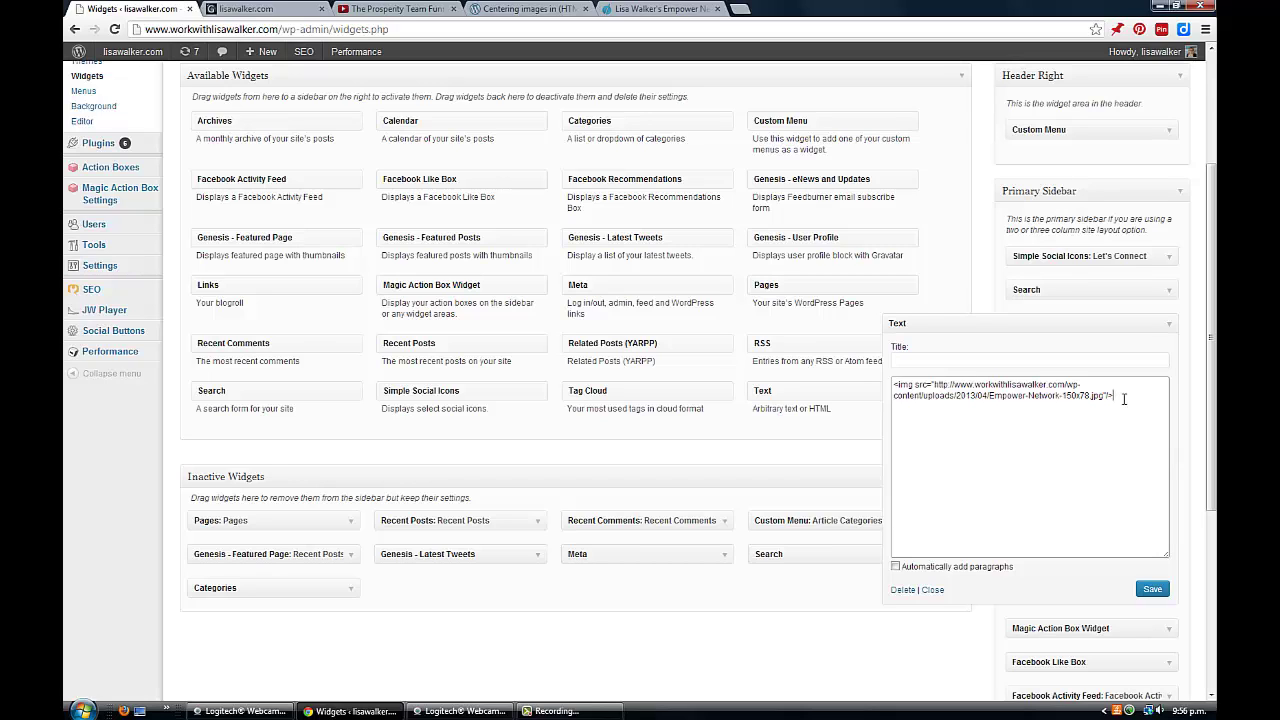
key(Return)
right_click(930, 430)
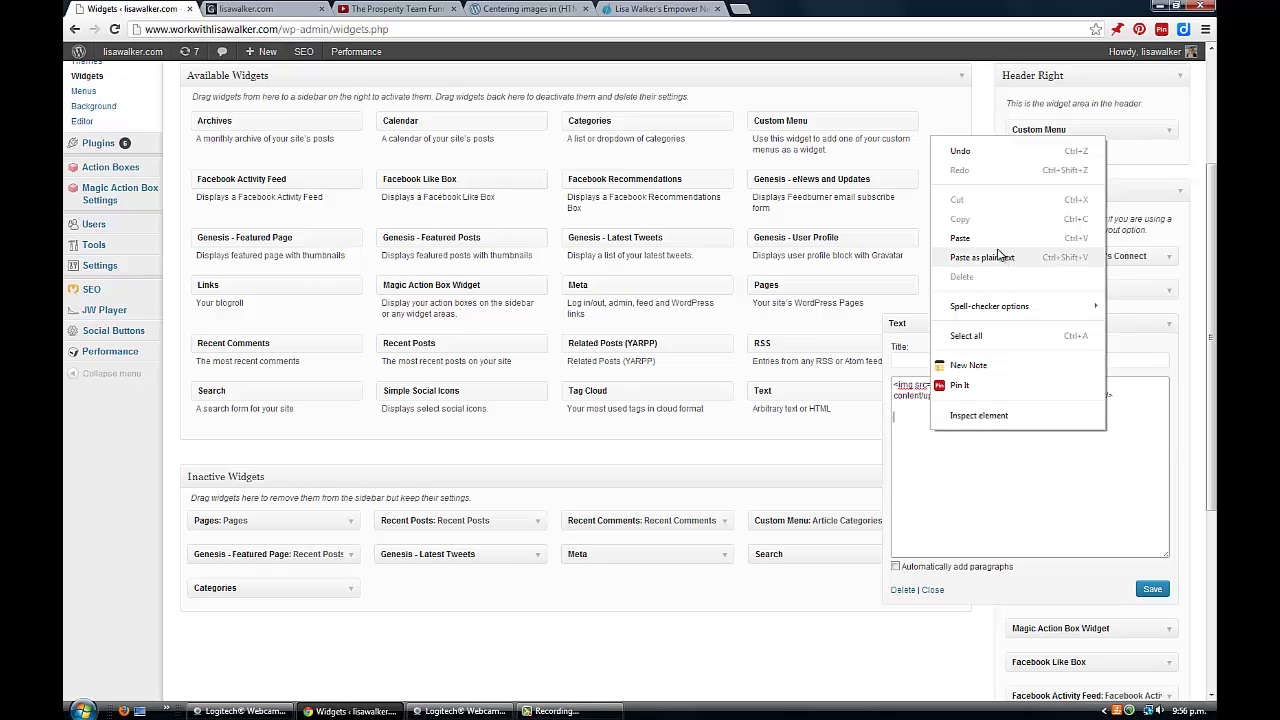
click(960, 238)
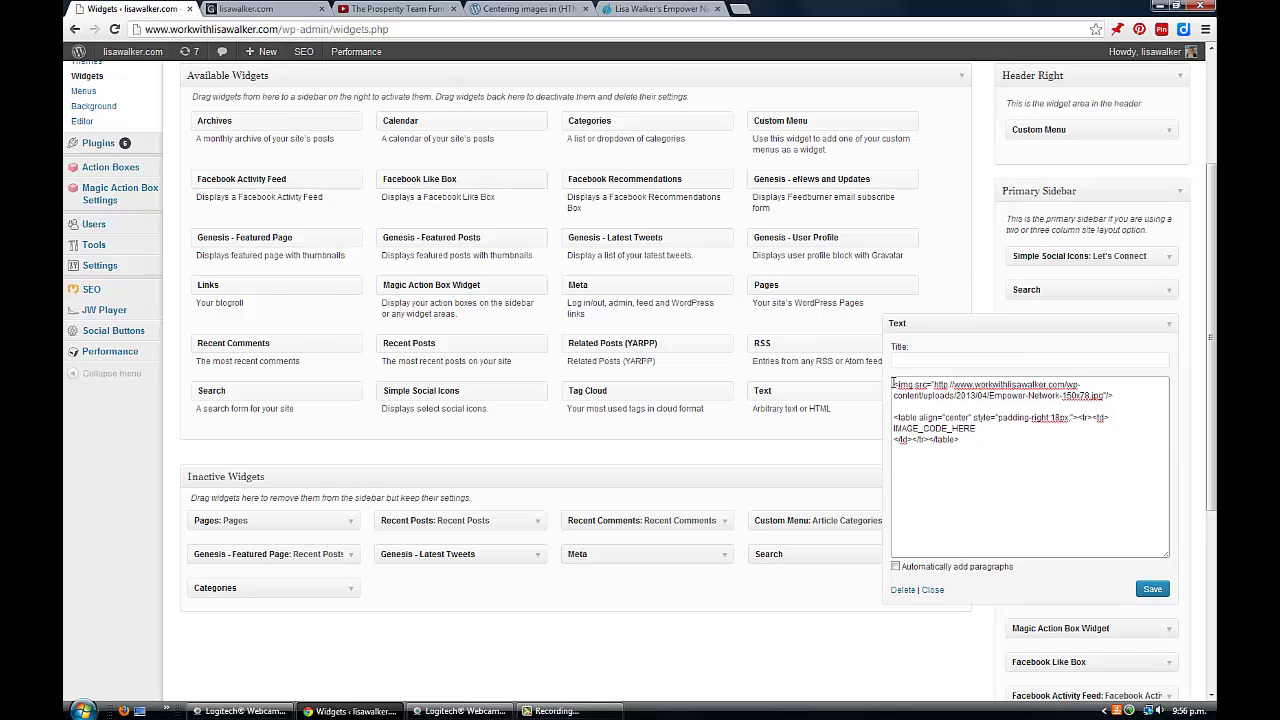
Replace the IMAGE_CODE_HERE placeholder in the table code with a copy of the image tag from above it.
drag(893, 384, 1133, 393)
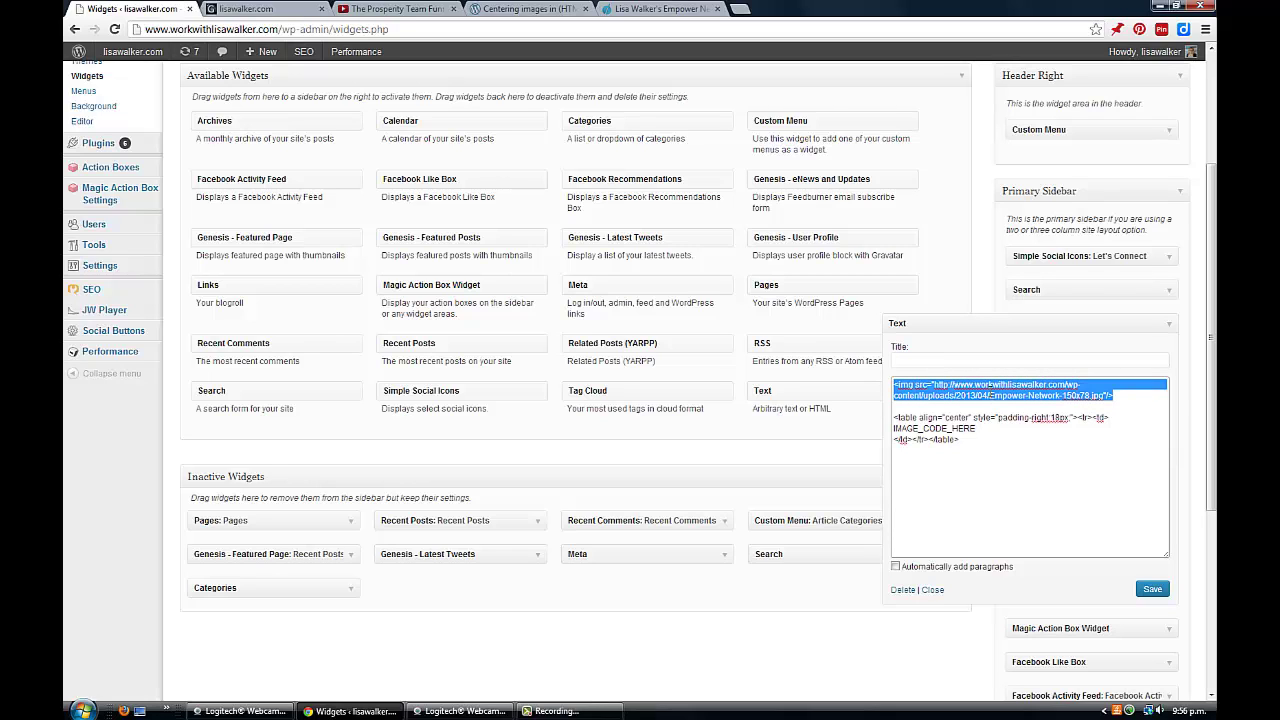
right_click(1133, 393)
click(912, 122)
click(1090, 482)
click(894, 428)
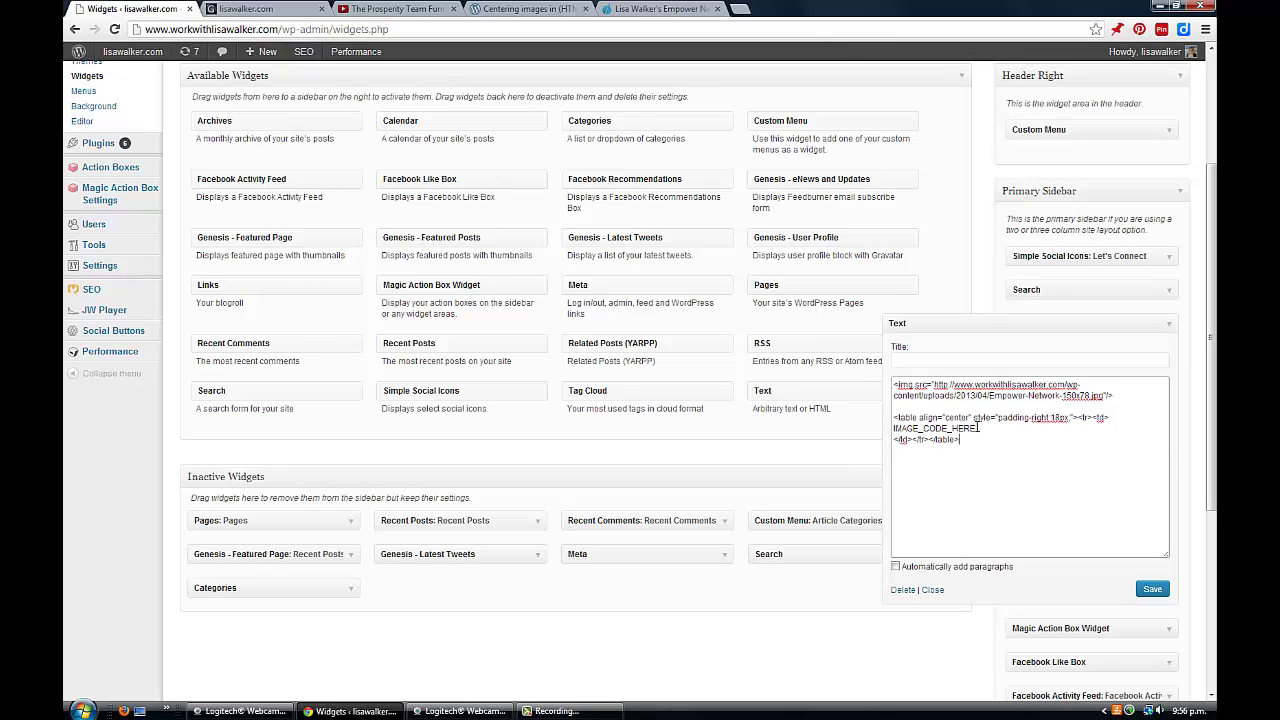
click(978, 428)
key(BackSpace)
key(BackSpace)
key(BackSpace)
key(BackSpace)
key(BackSpace)
key(BackSpace)
key(BackSpace)
key(BackSpace)
key(BackSpace)
key(BackSpace)
key(BackSpace)
key(BackSpace)
key(BackSpace)
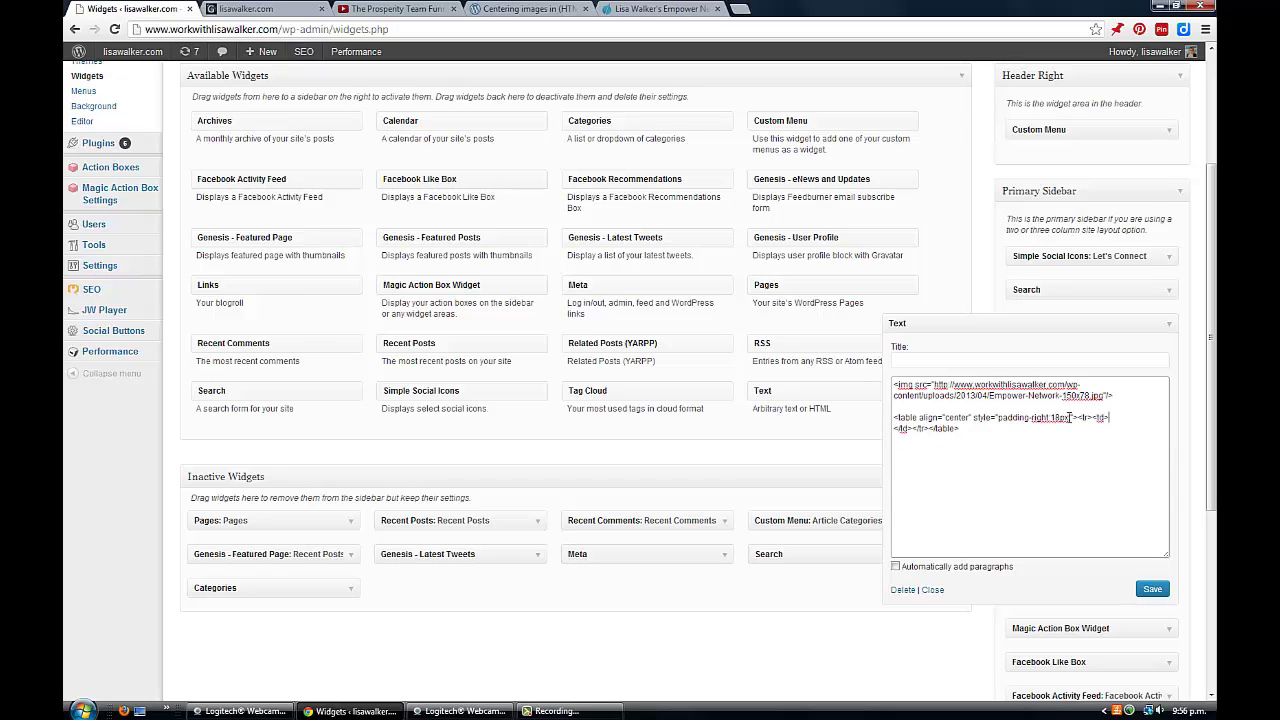
right_click(1125, 416)
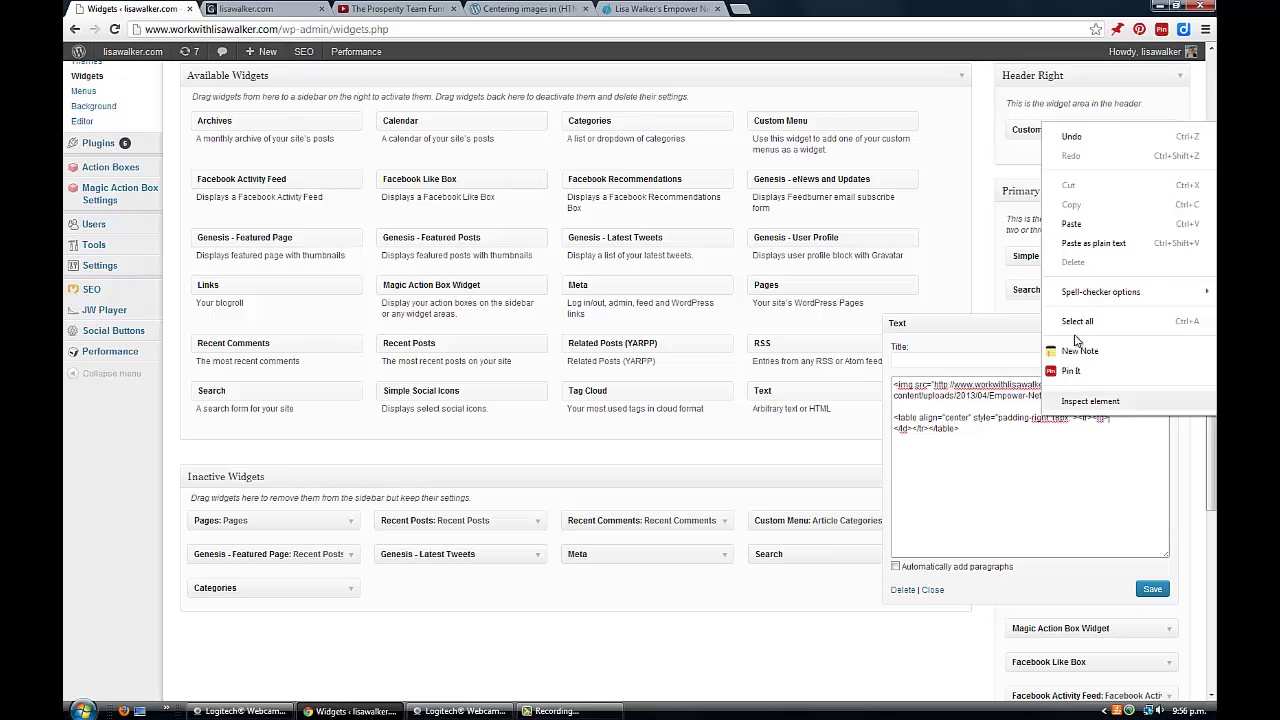
click(1072, 224)
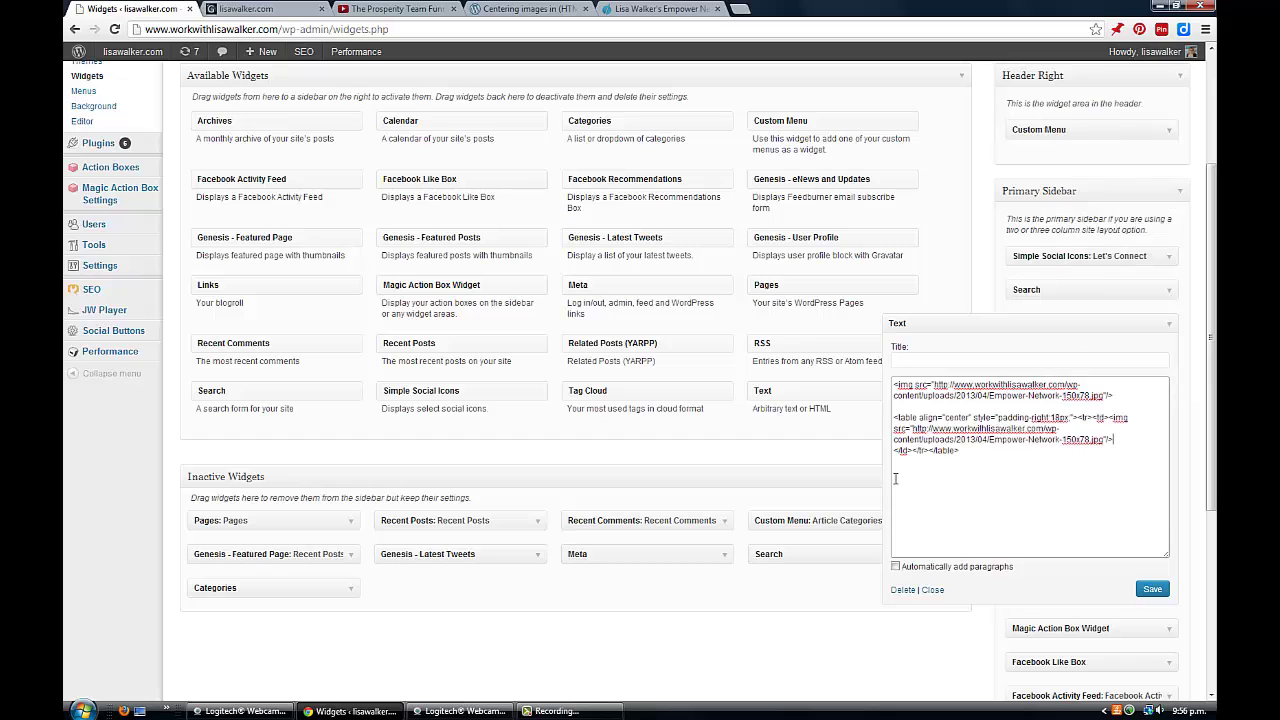
click(895, 441)
key(BackSpace)
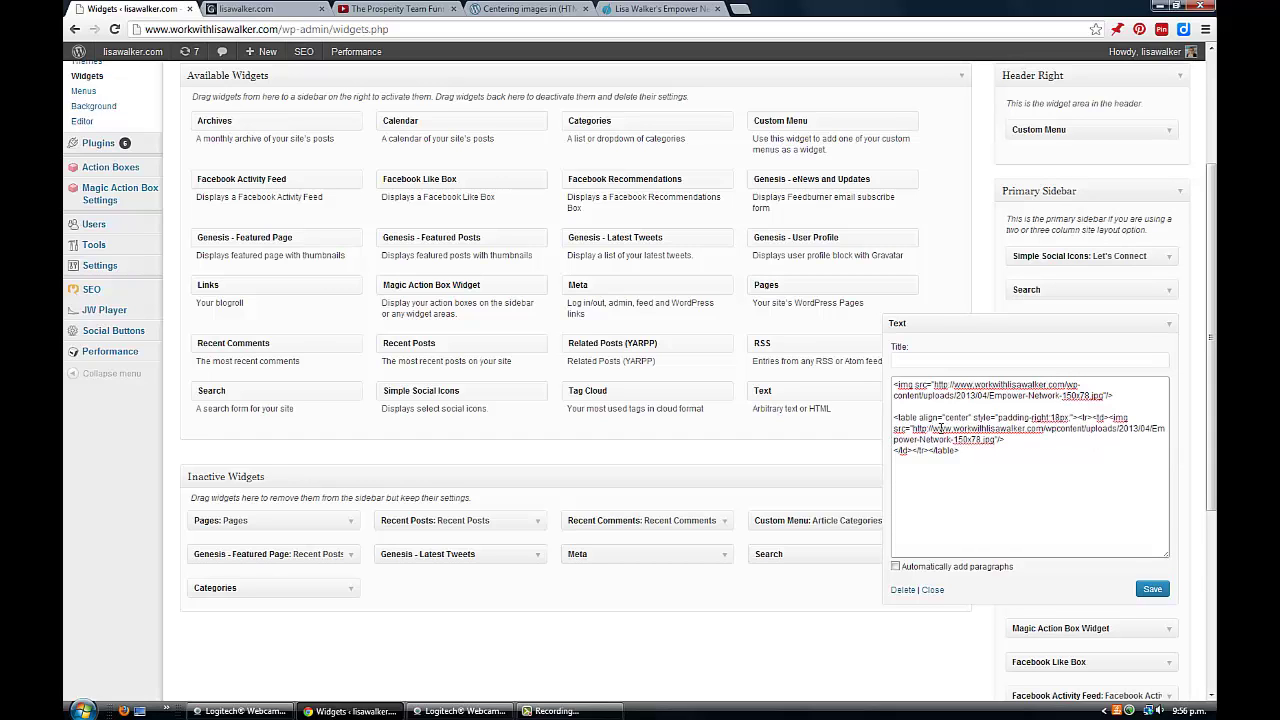
text(-)
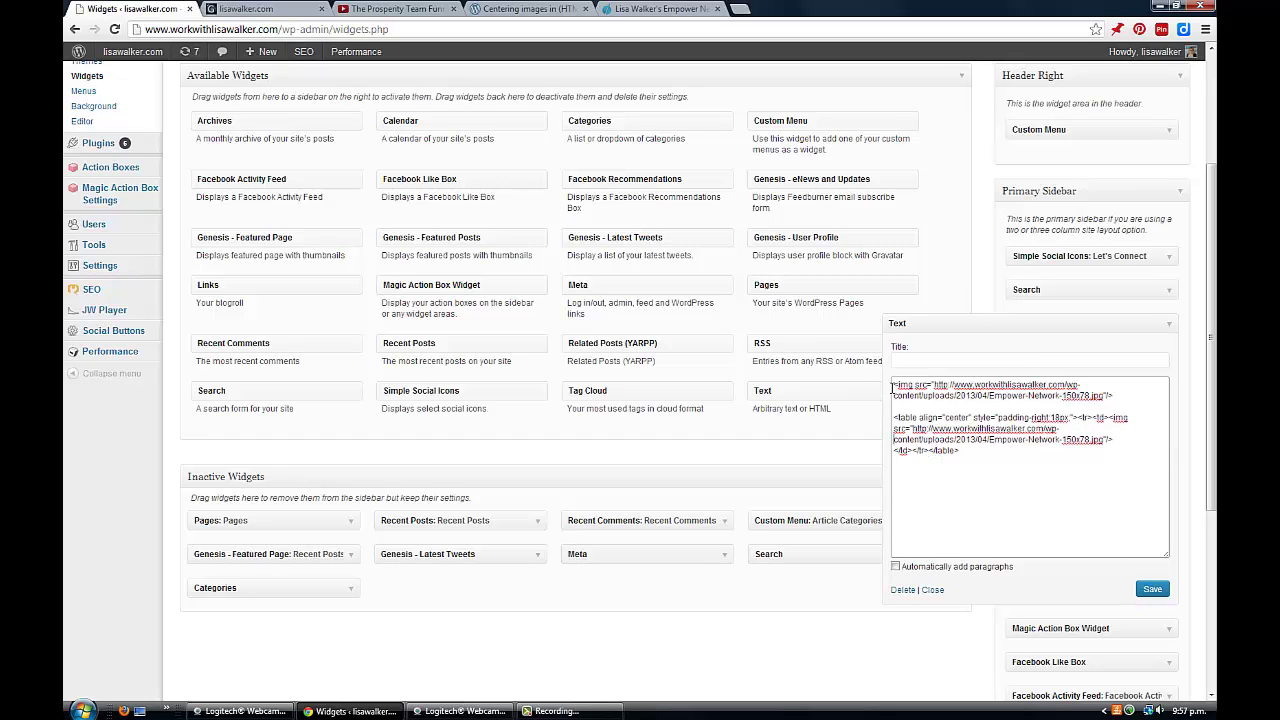
Delete the original image tag and the blank lines above the table code in the Text widget.
drag(894, 384, 1130, 393)
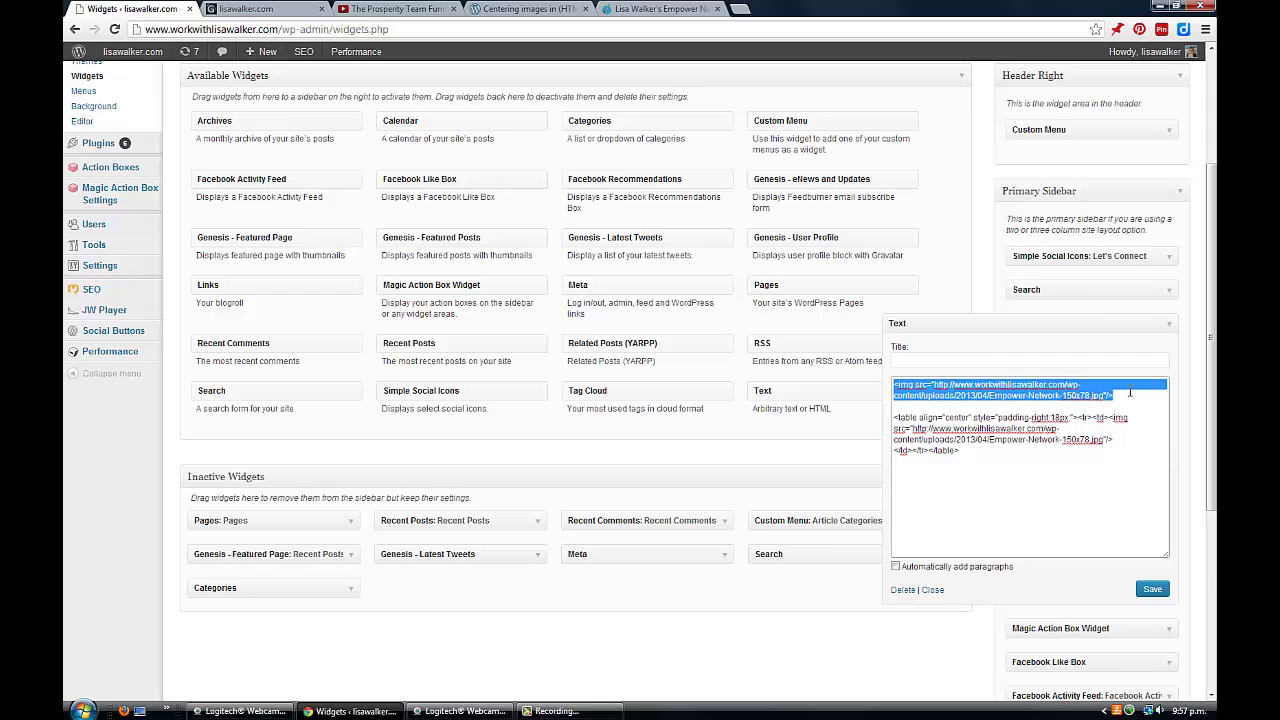
key(Delete)
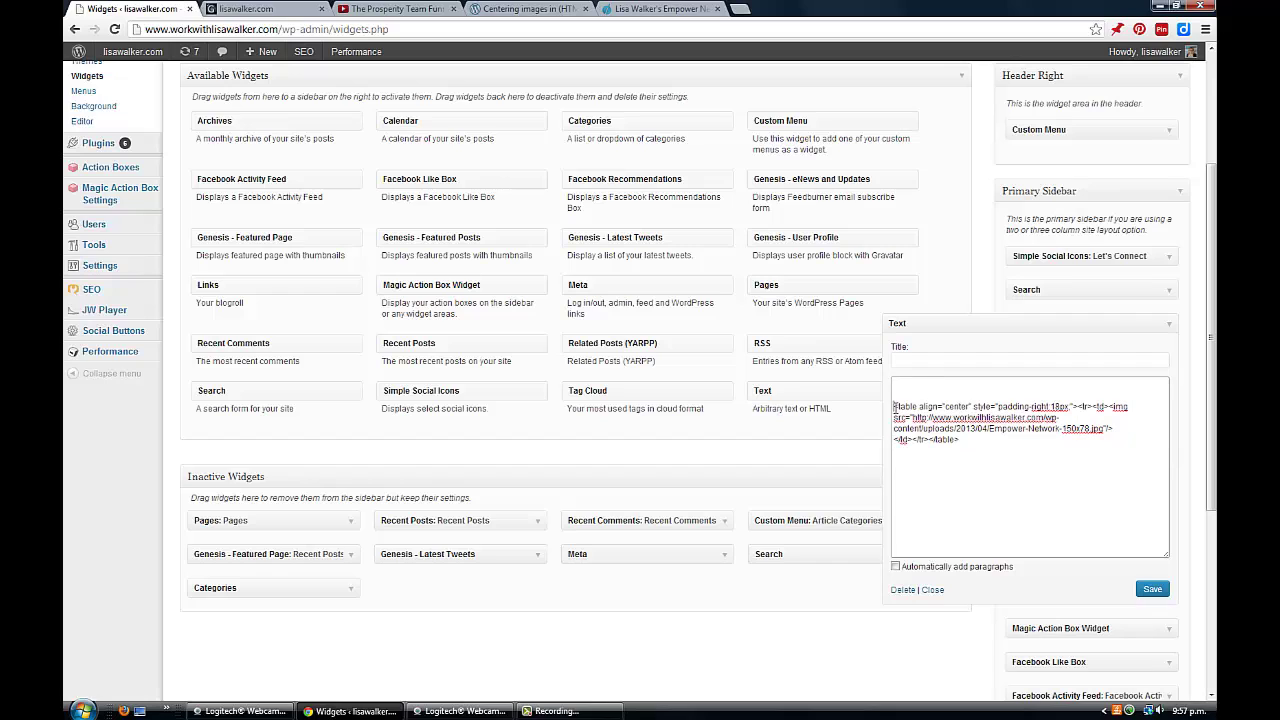
key(Delete)
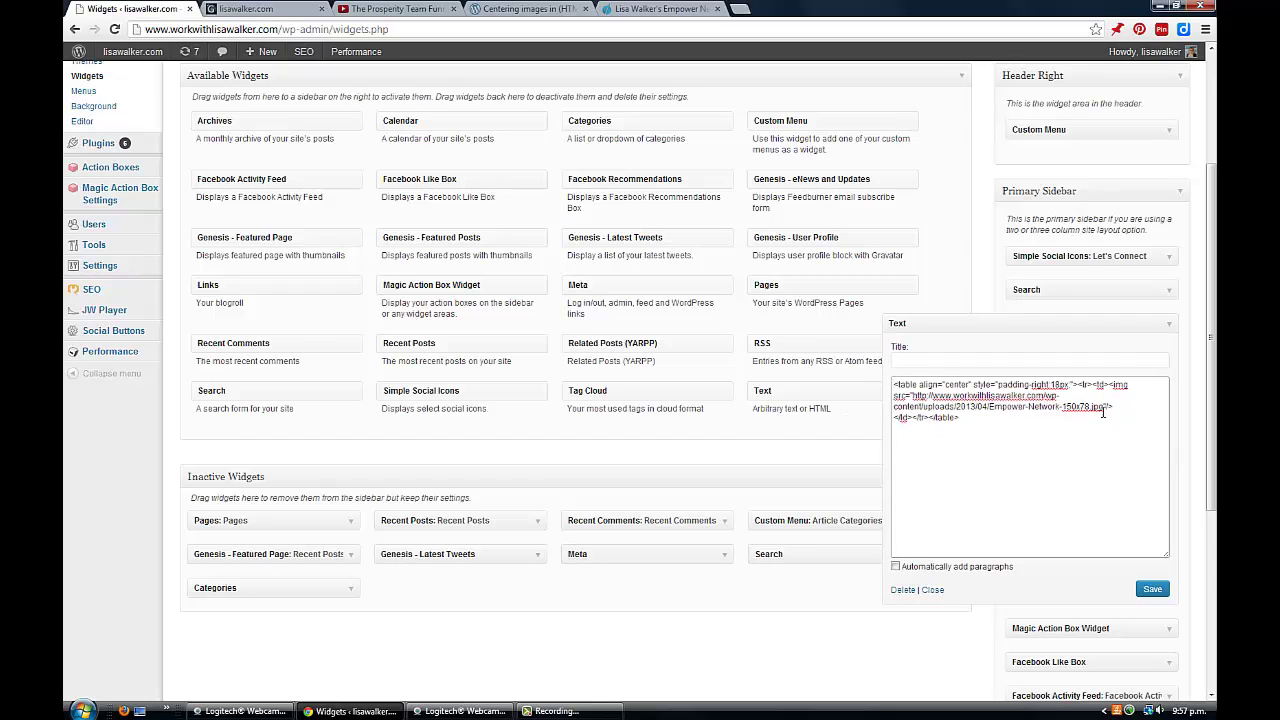
Save the Text widget and reload the live site to check the logo's alignment in the sidebar.
click(1152, 590)
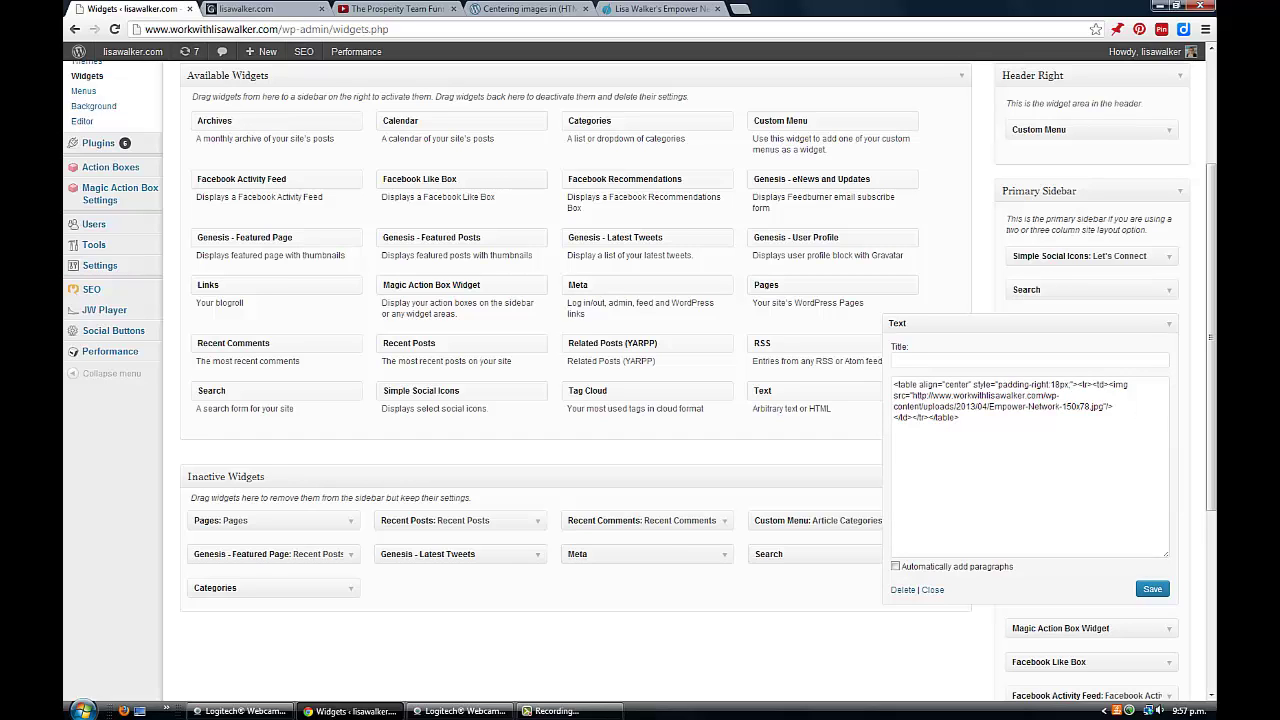
click(270, 9)
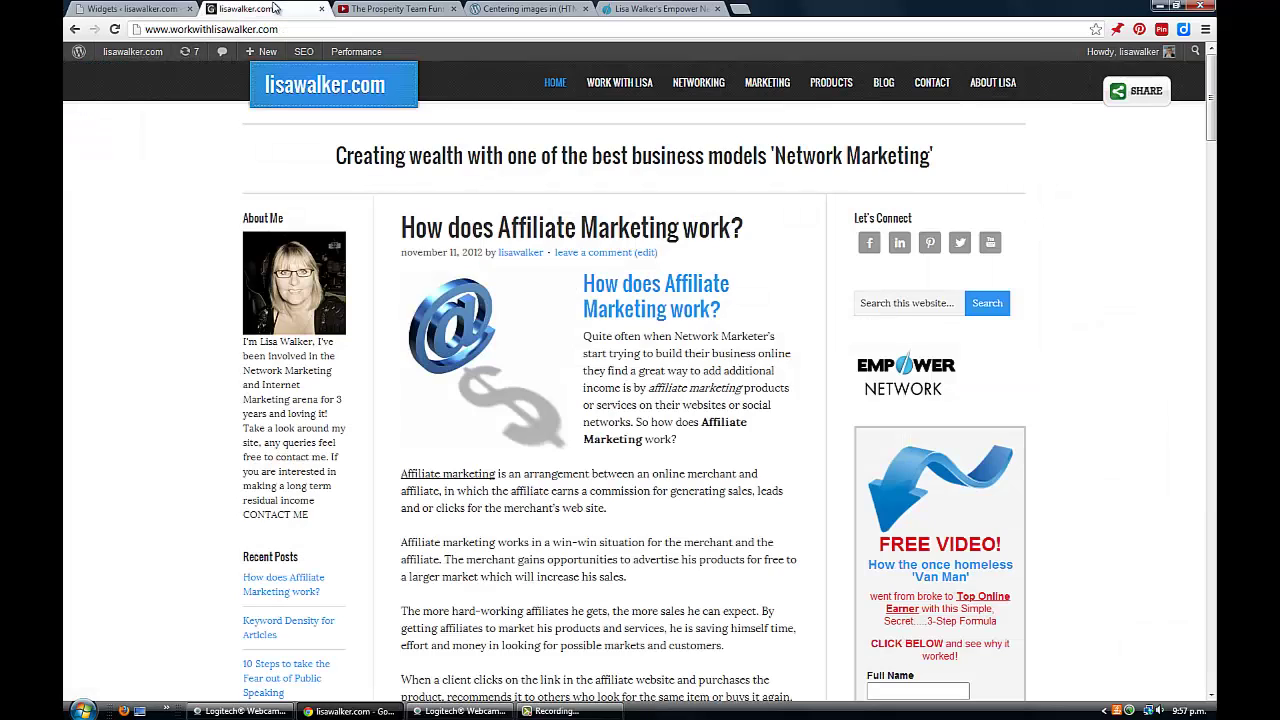
click(115, 30)
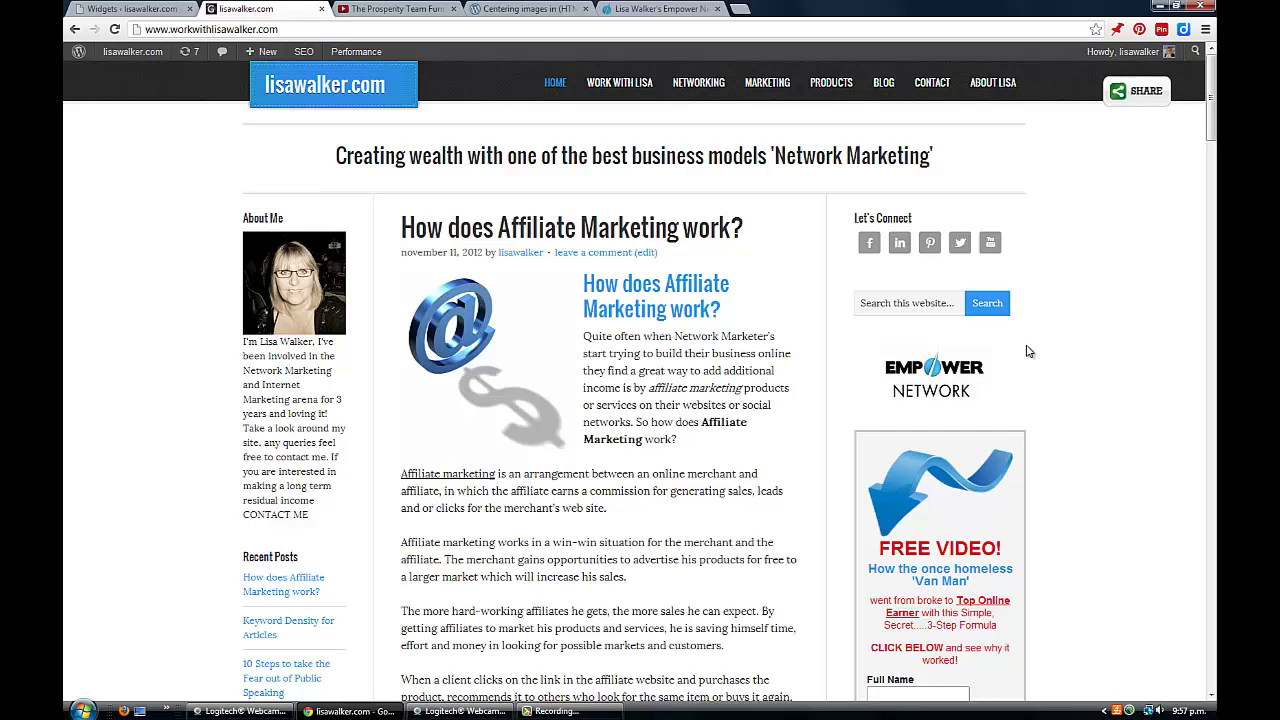
Close the logo's Text widget on the Widgets page and add another Text widget below it in the Primary Sidebar, titled "Be Inspired".
click(115, 8)
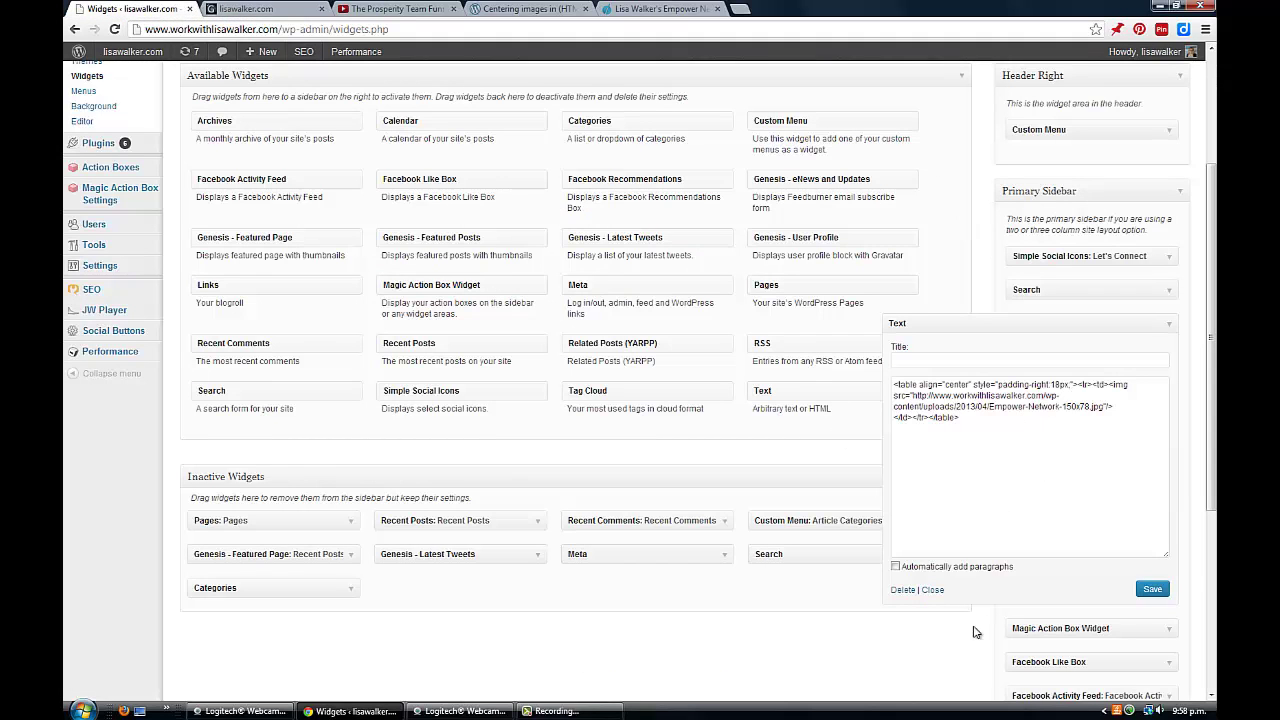
click(931, 590)
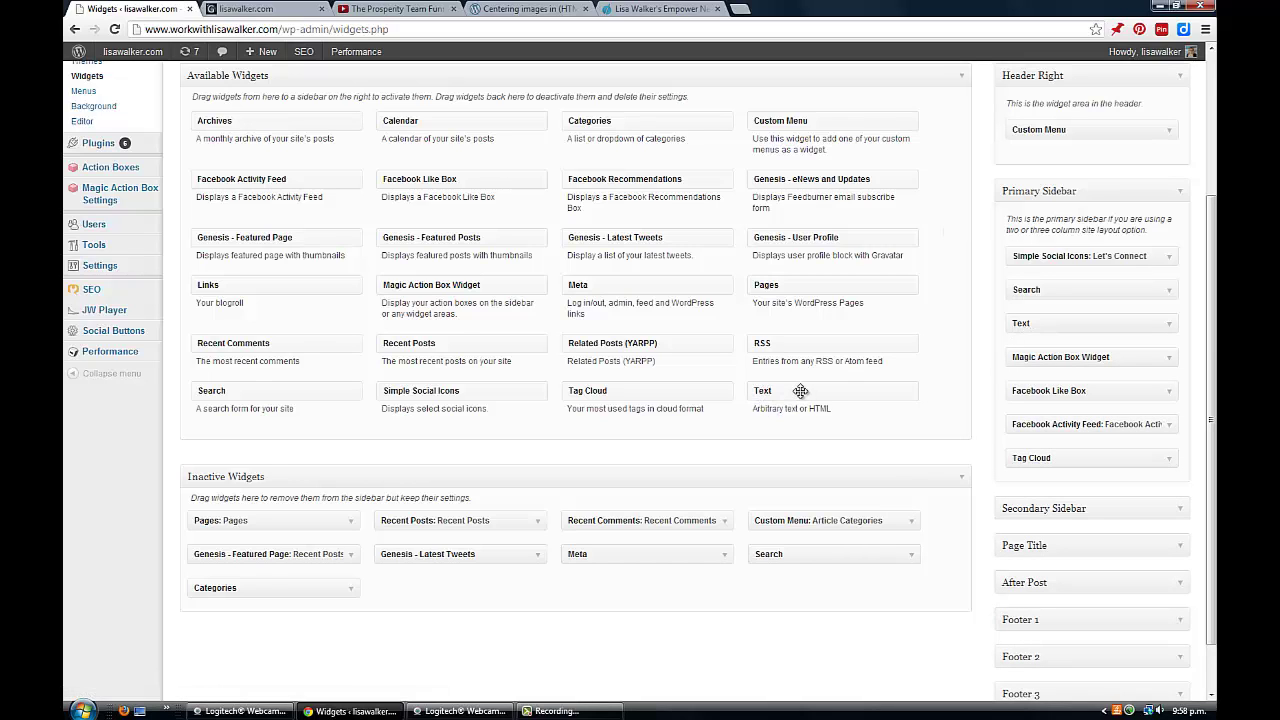
drag(801, 390, 1059, 354)
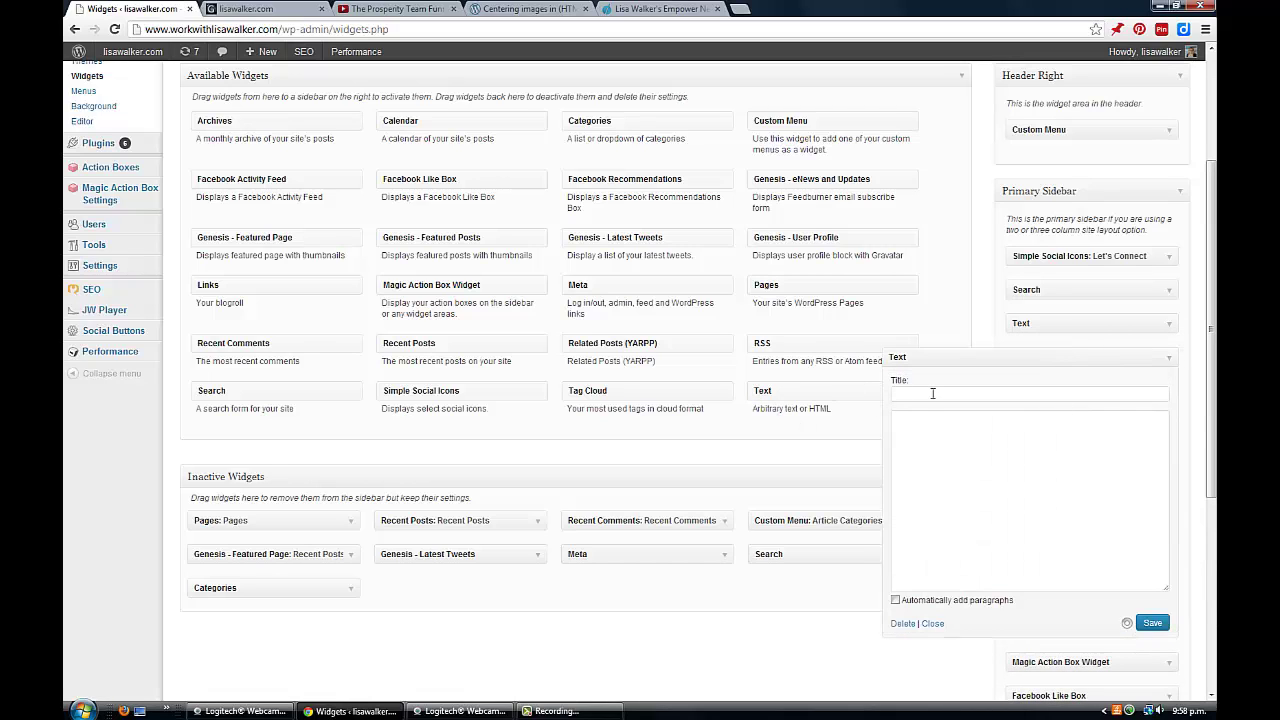
click(900, 393)
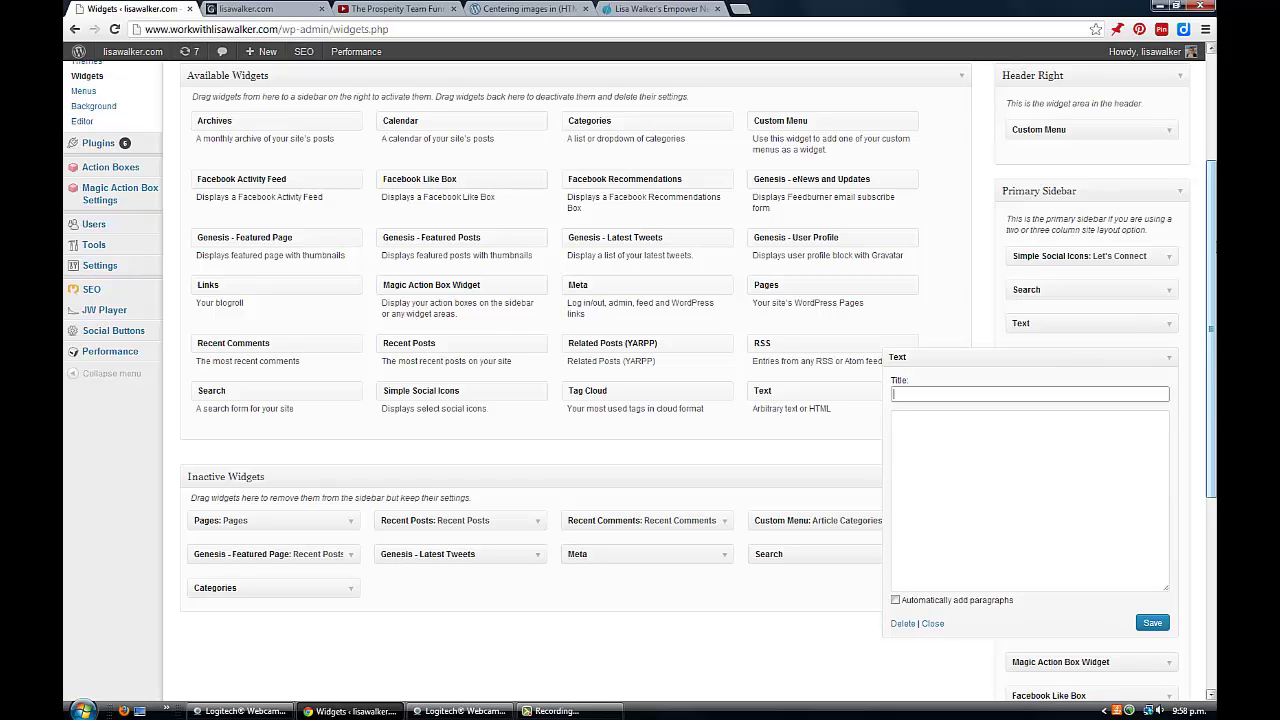
text(Be Inspired)
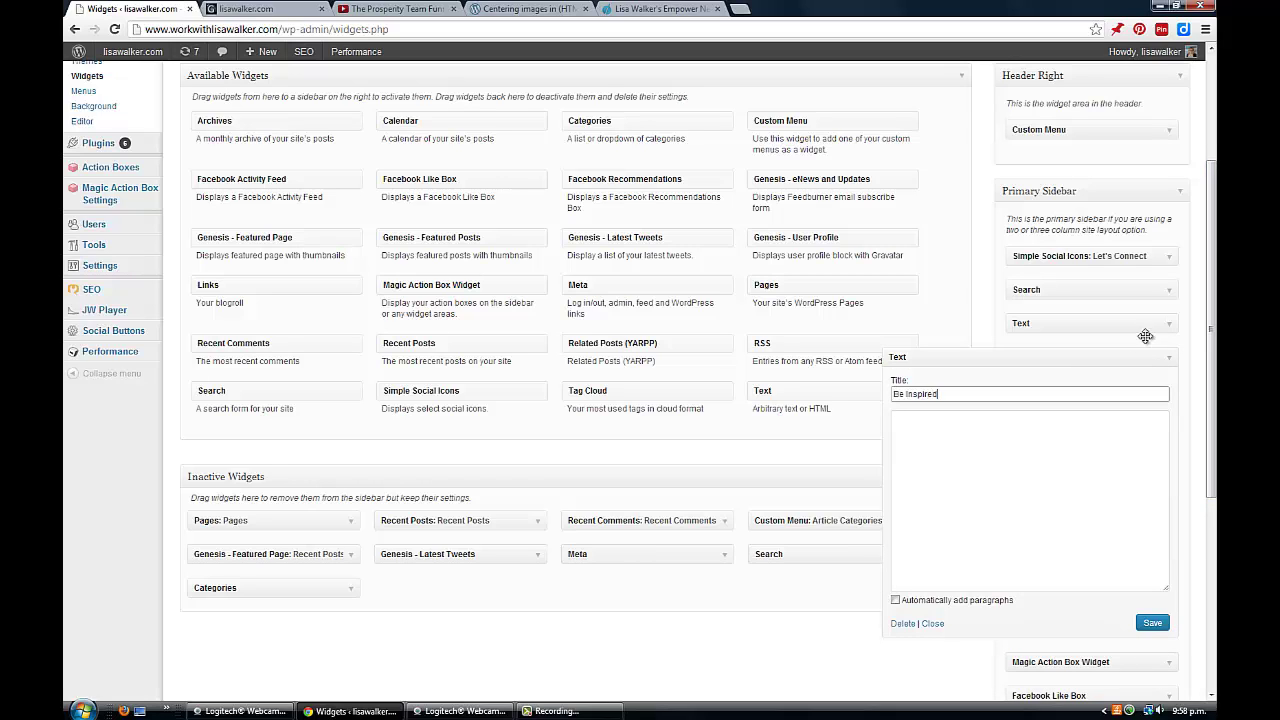
click(1009, 472)
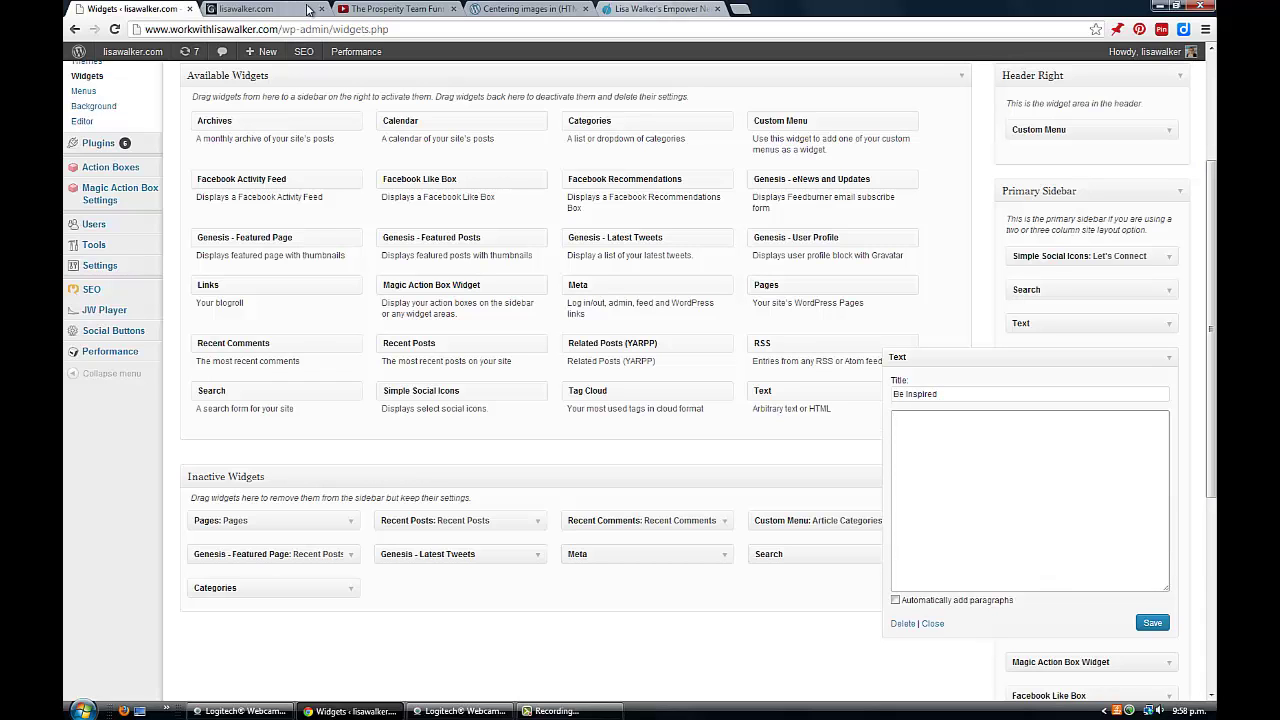
Copy the 560 × 315 iframe embed code of the YouTube video "The Prosperity Team Funnel is a Empower Network Success".
click(380, 9)
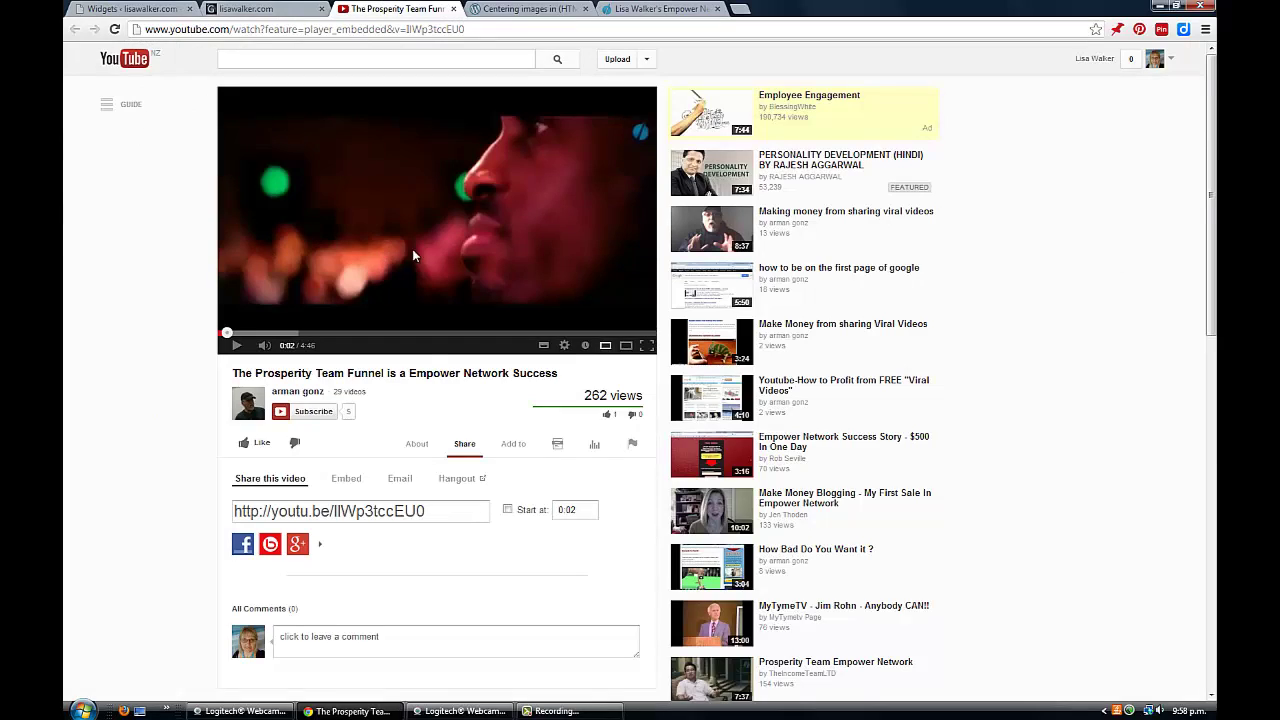
scroll(549, 244, down, 2)
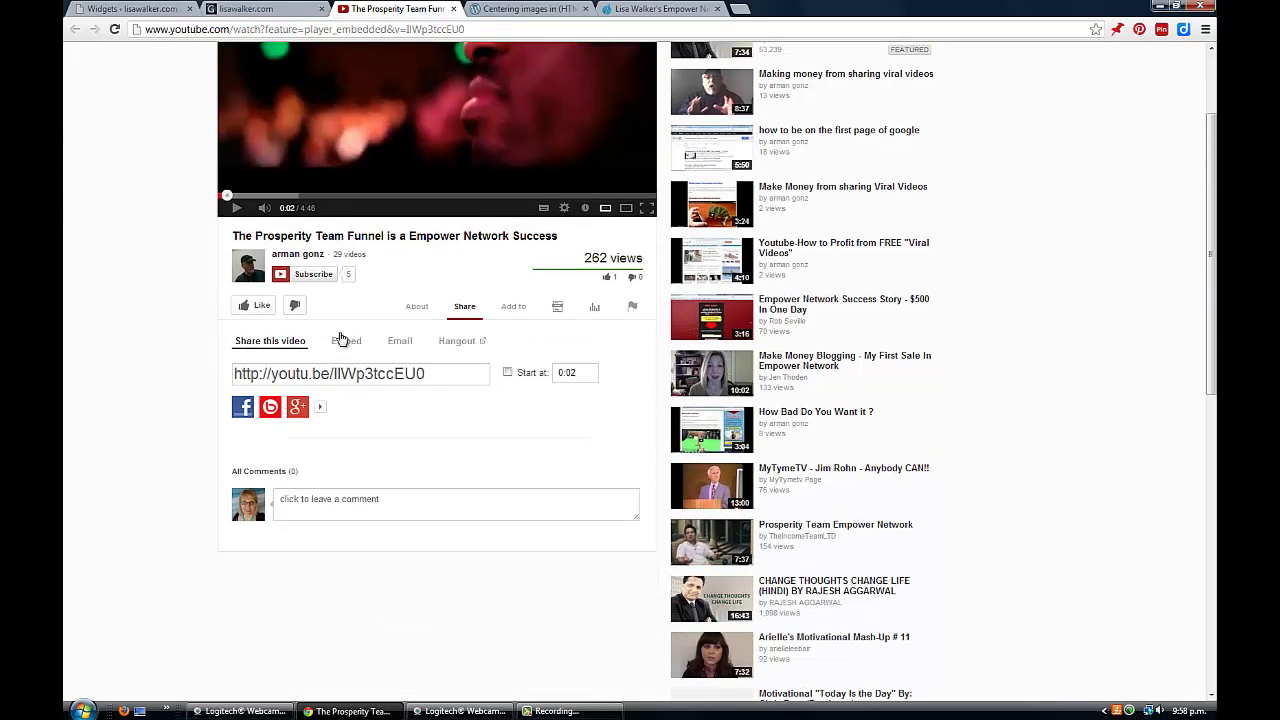
click(352, 344)
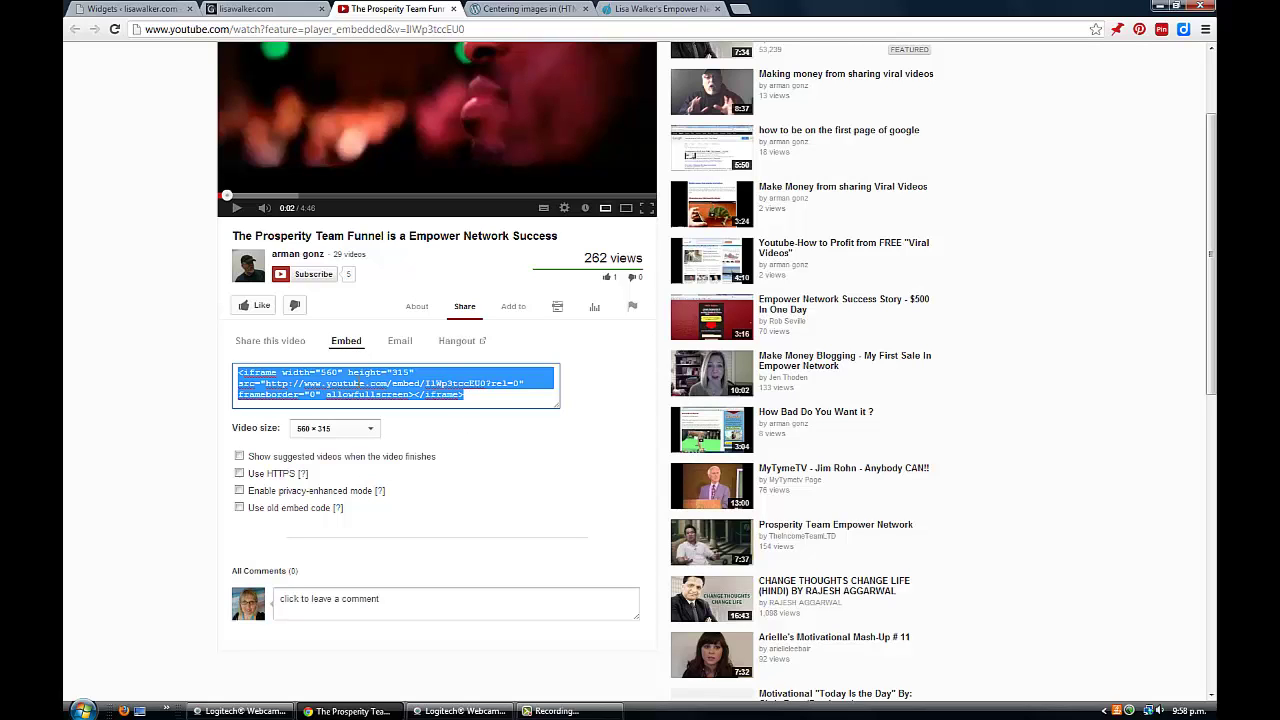
right_click(361, 381)
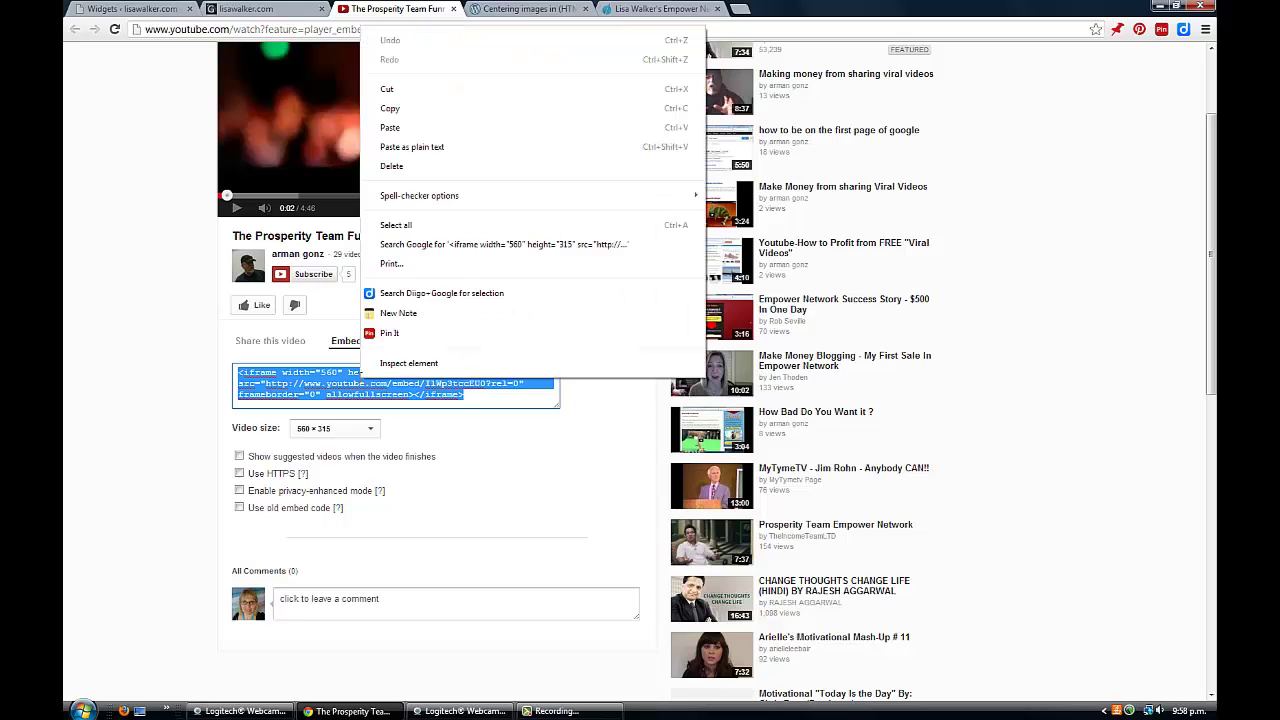
click(394, 115)
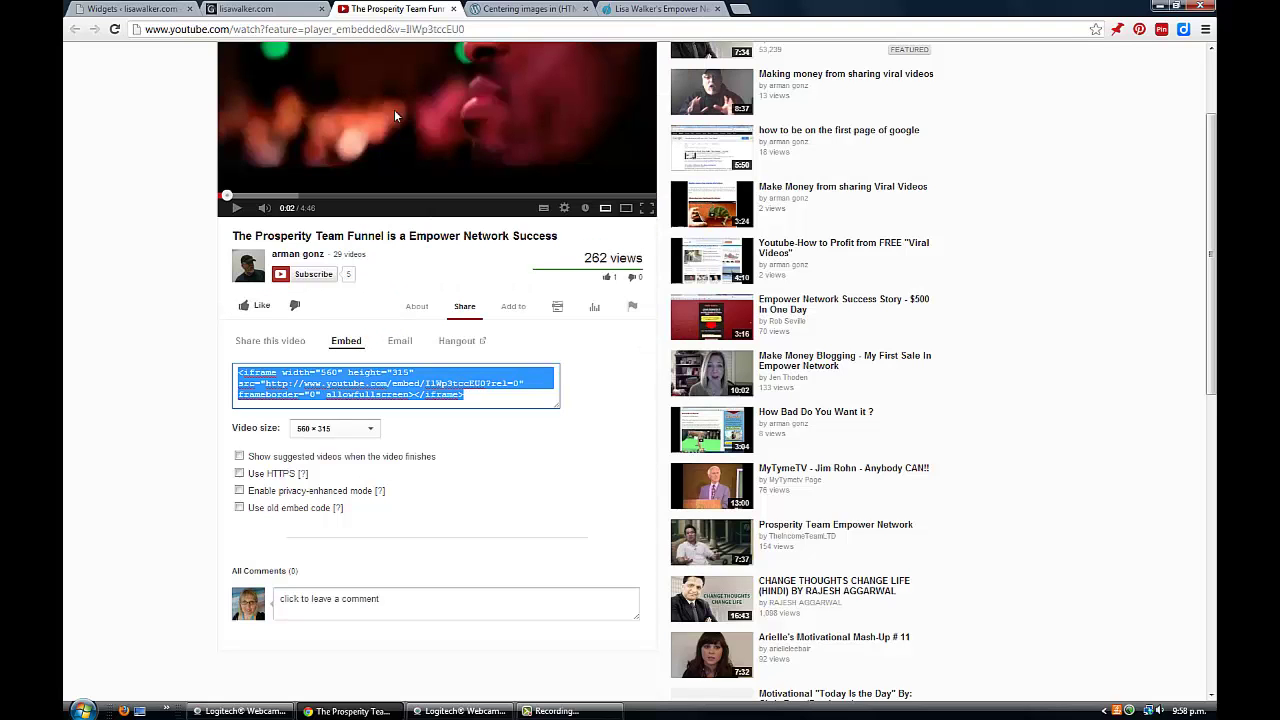
Paste the video embed code into the "Be Inspired" Text widget's content on the Widgets page and save the widget.
click(160, 8)
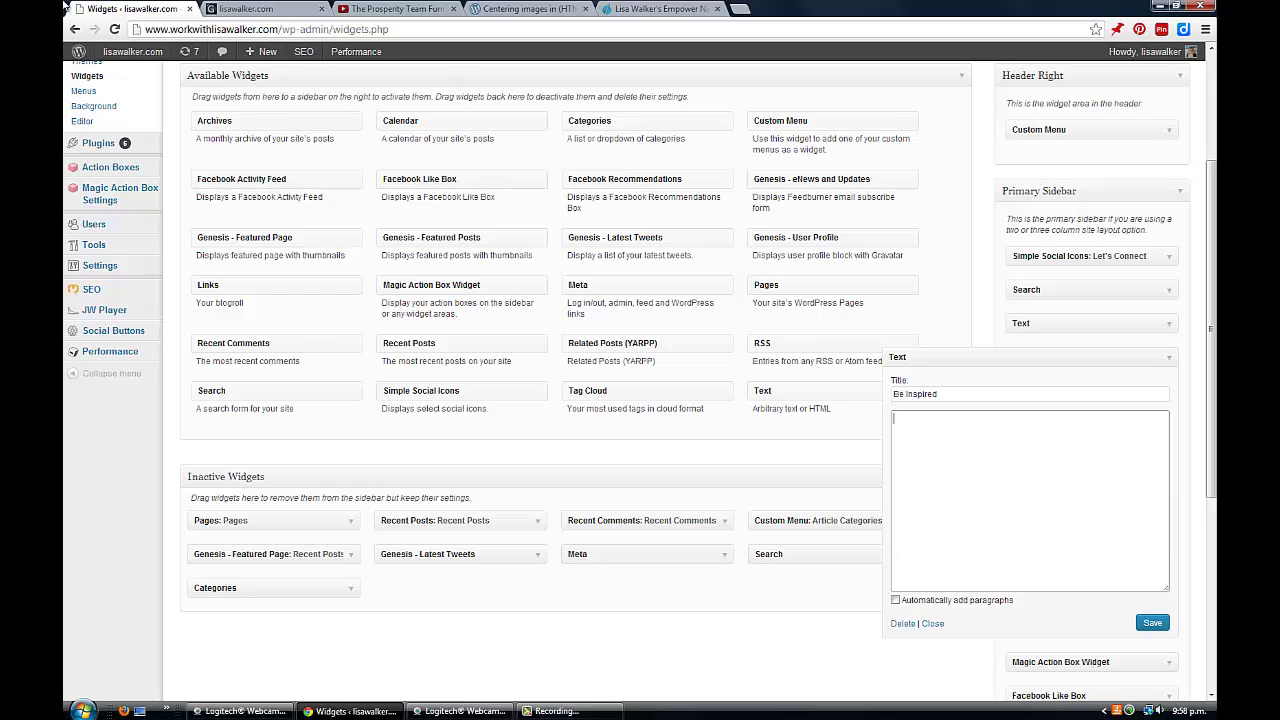
right_click(917, 443)
click(948, 252)
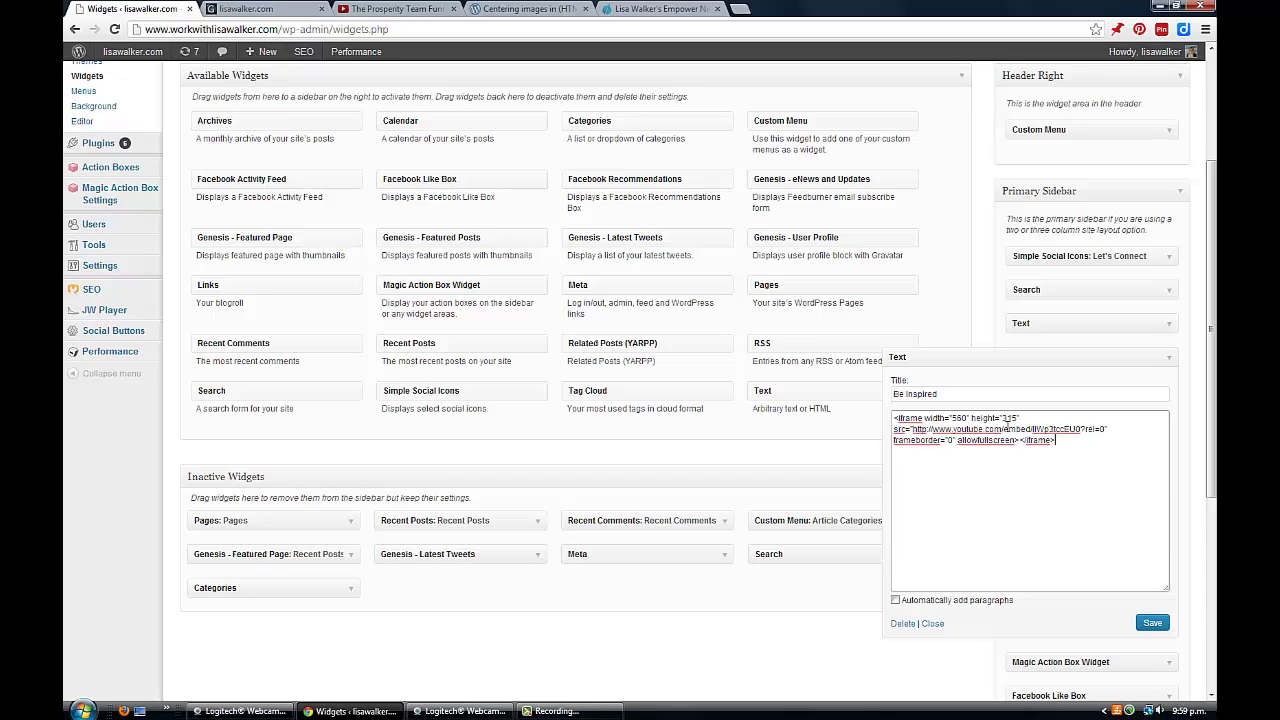
click(1153, 625)
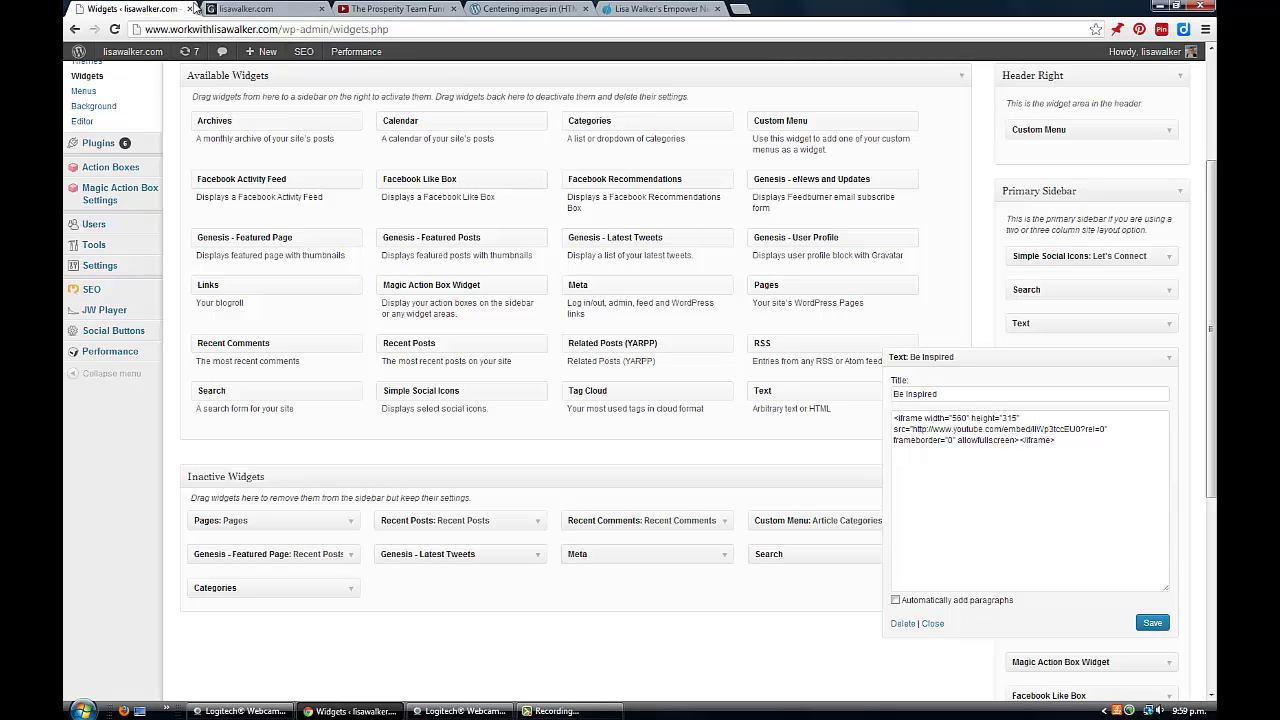
Reload the live site to check the sidebar video, keeping the current Windows color scheme and suppressing further prompts about it.
click(257, 8)
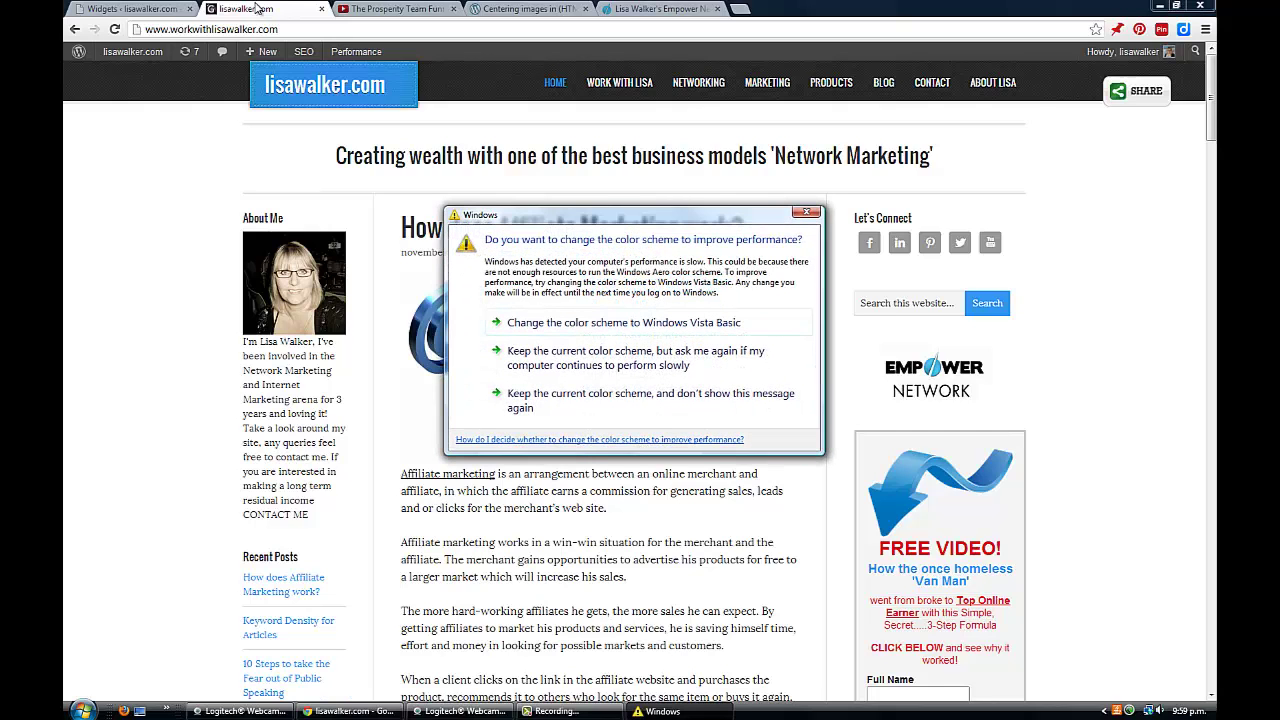
click(558, 394)
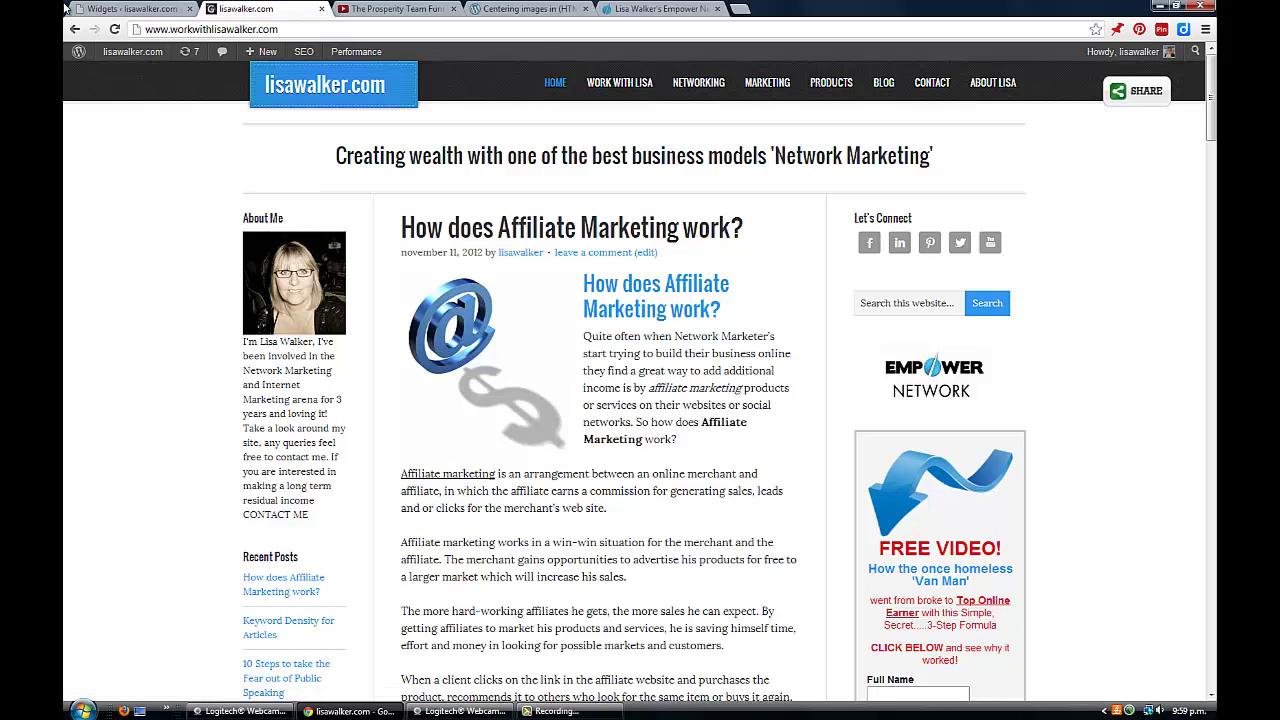
click(115, 29)
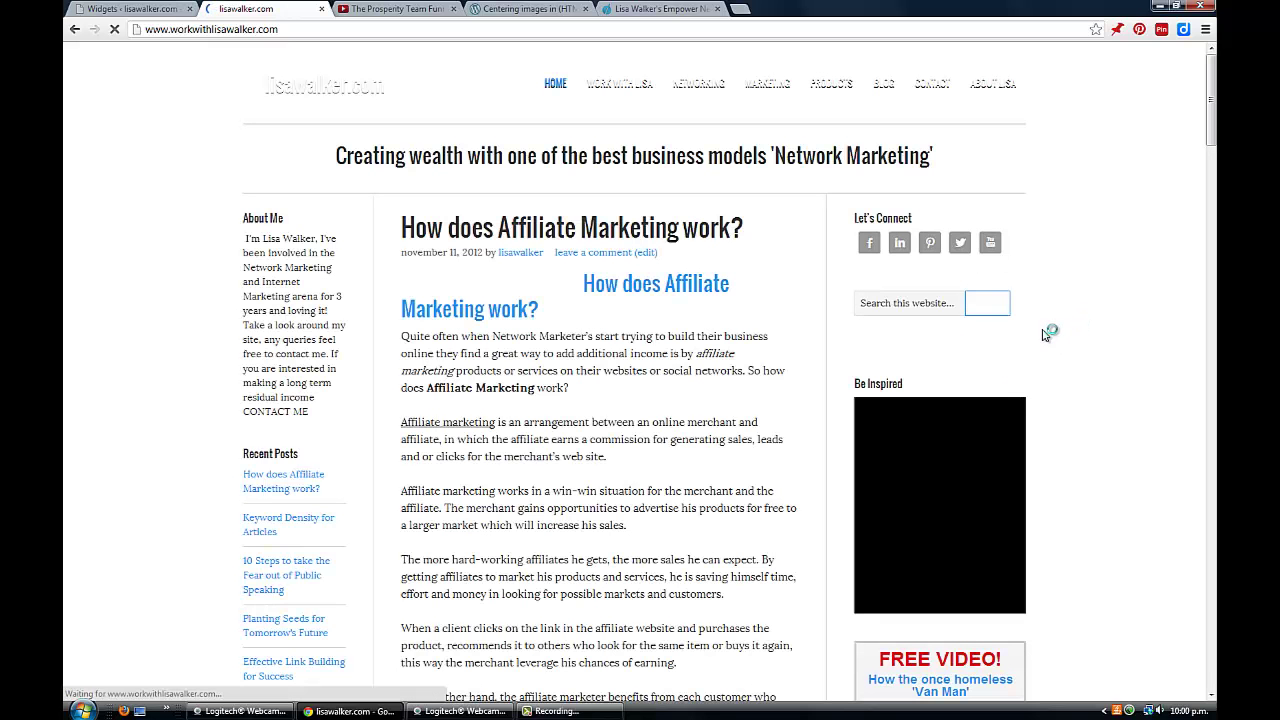
scroll(1045, 333, down, 2)
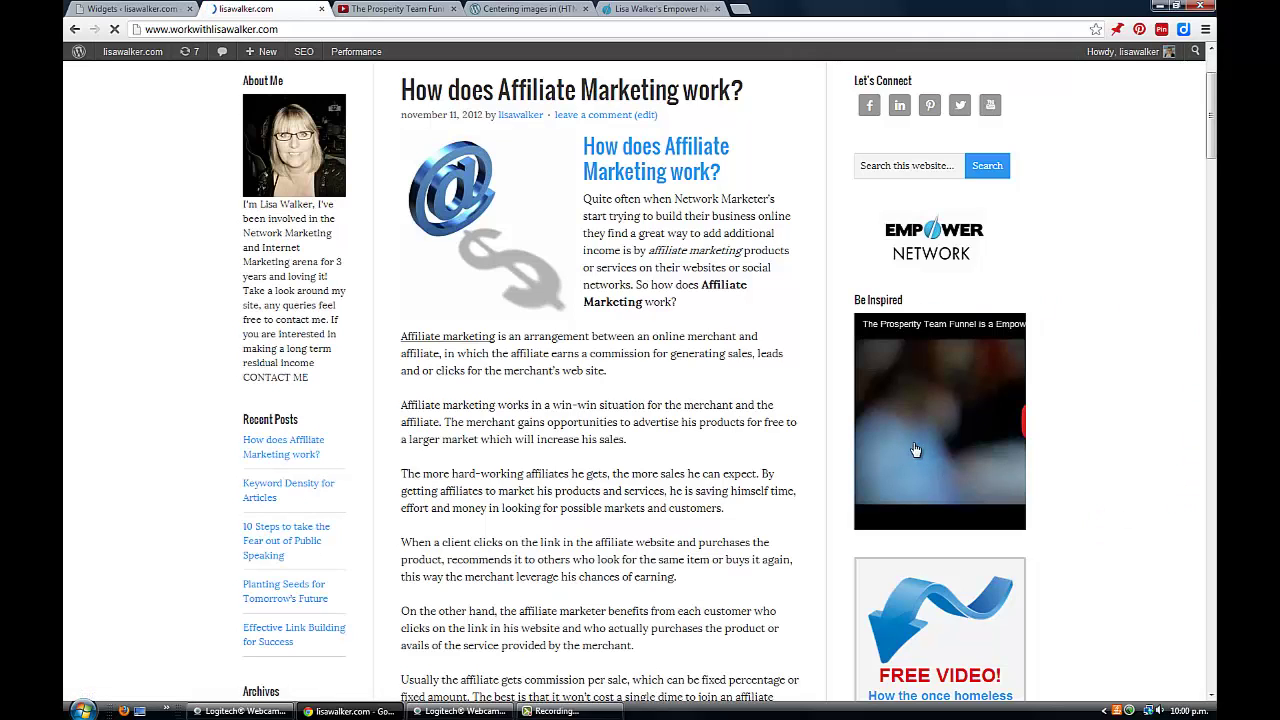
scroll(955, 445, down, 1)
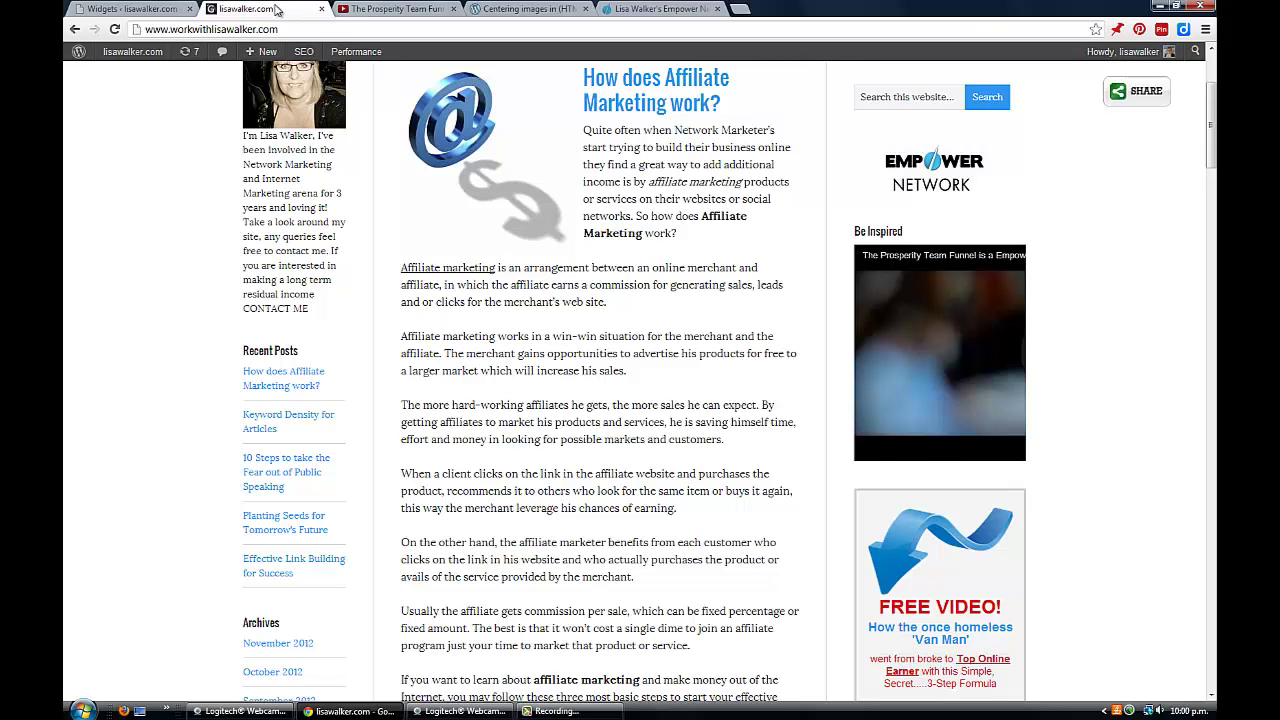
On the Widgets page, set the "Be Inspired" video's iframe width to 250 and height to 150, and save the widget.
click(130, 8)
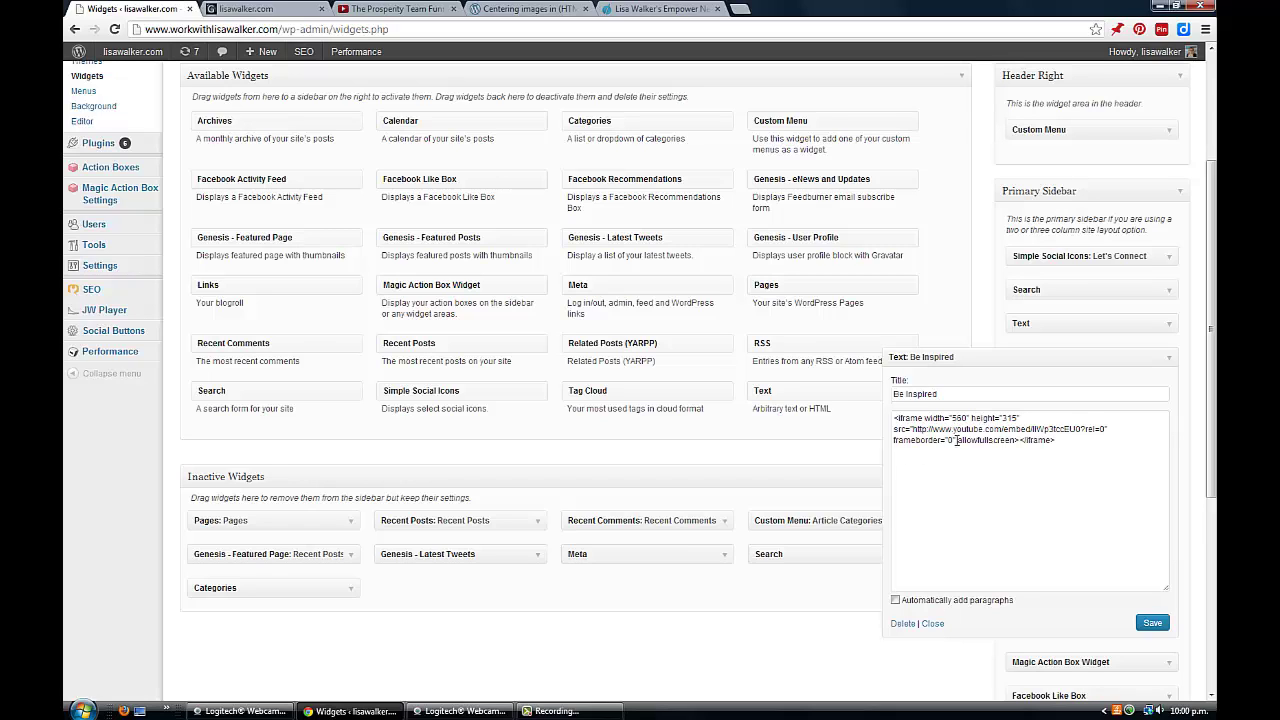
click(965, 420)
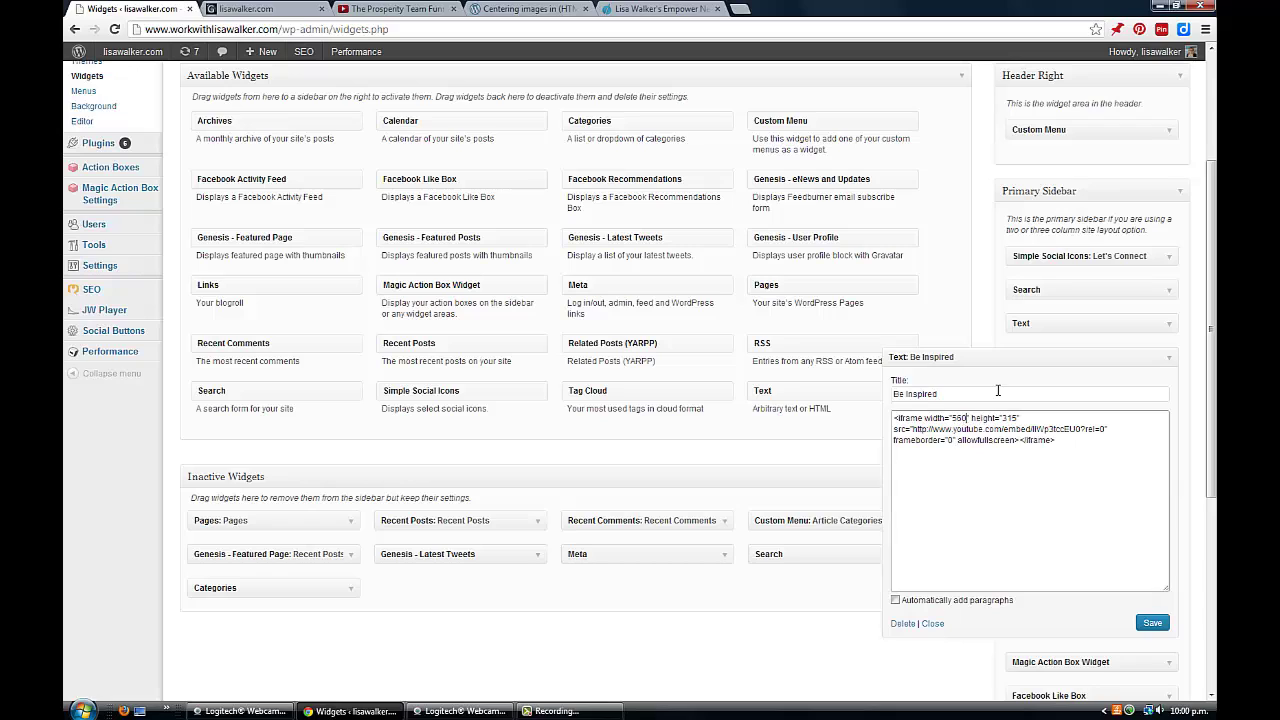
key(BackSpace)
key(BackSpace)
key(BackSpace)
text(250)
key(BackSpace)
key(BackSpace)
key(BackSpace)
text(150)
click(1150, 624)
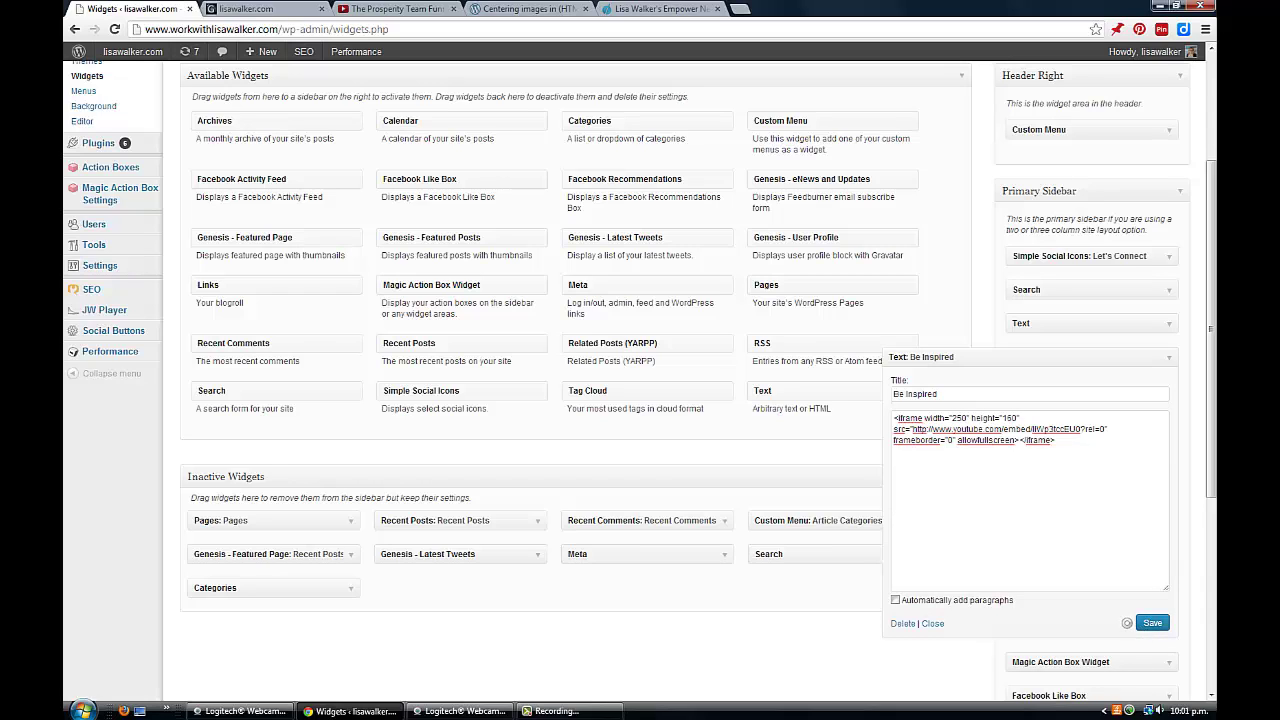
Reload the live site to check the resized "Be Inspired" video in the sidebar.
click(237, 12)
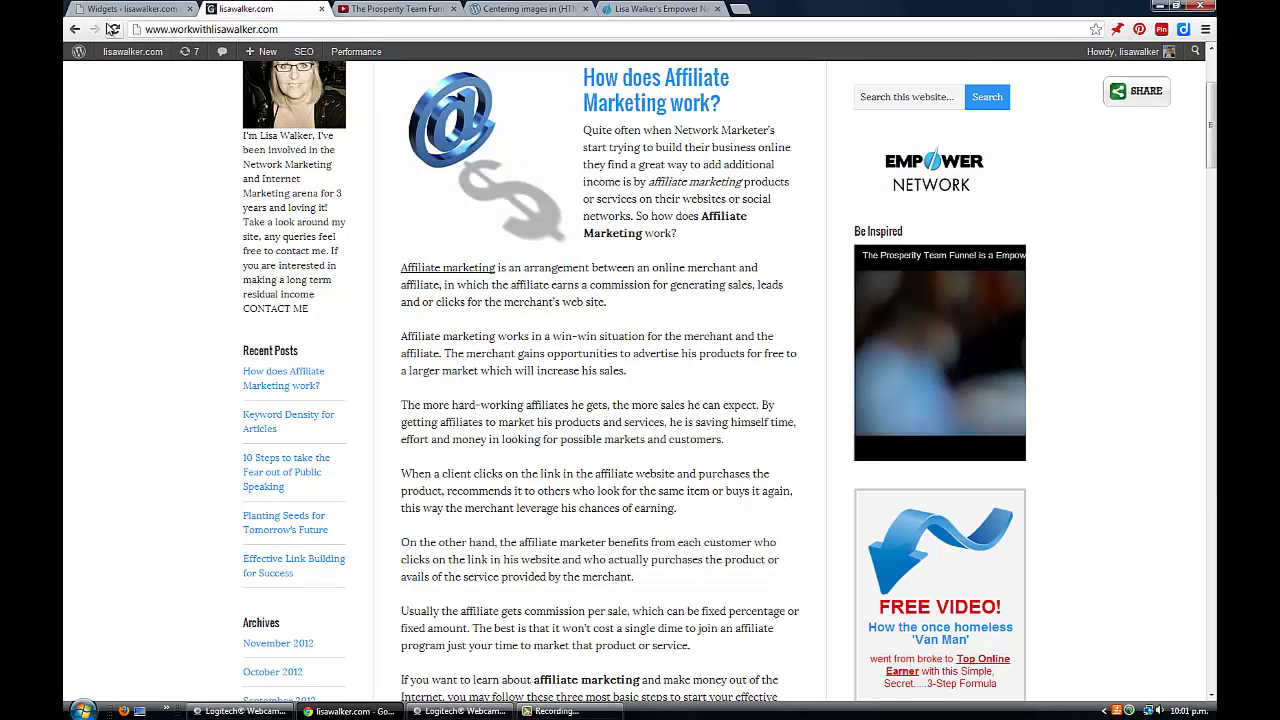
click(113, 29)
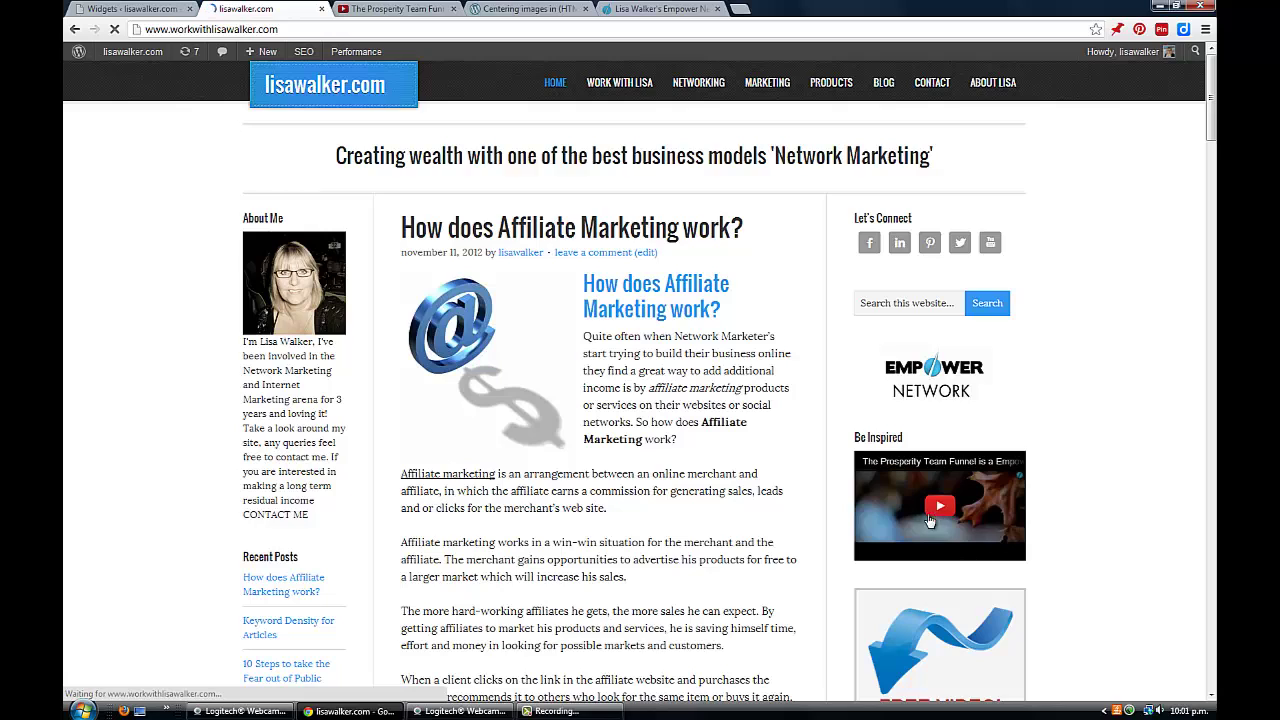
scroll(935, 480, down, 2)
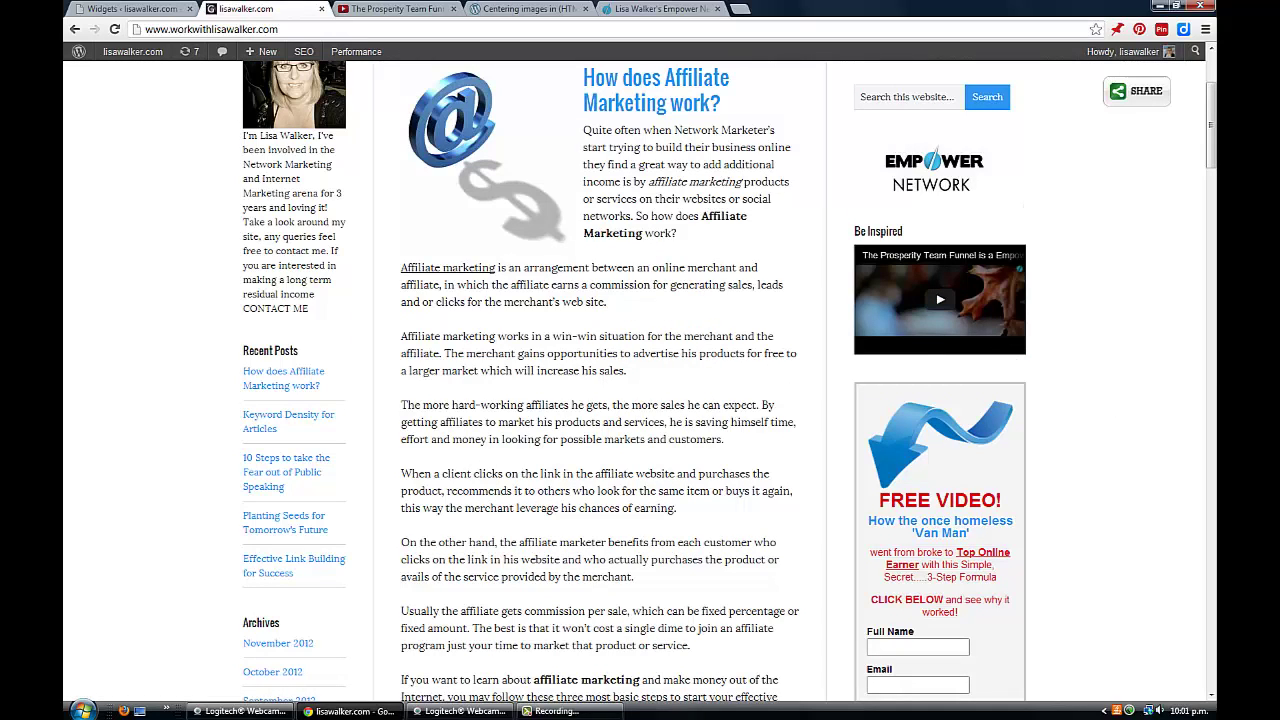
Insert "&autoplay=1" before "rel=0" in the video URL of the "Be Inspired" widget's embed code.
click(112, 10)
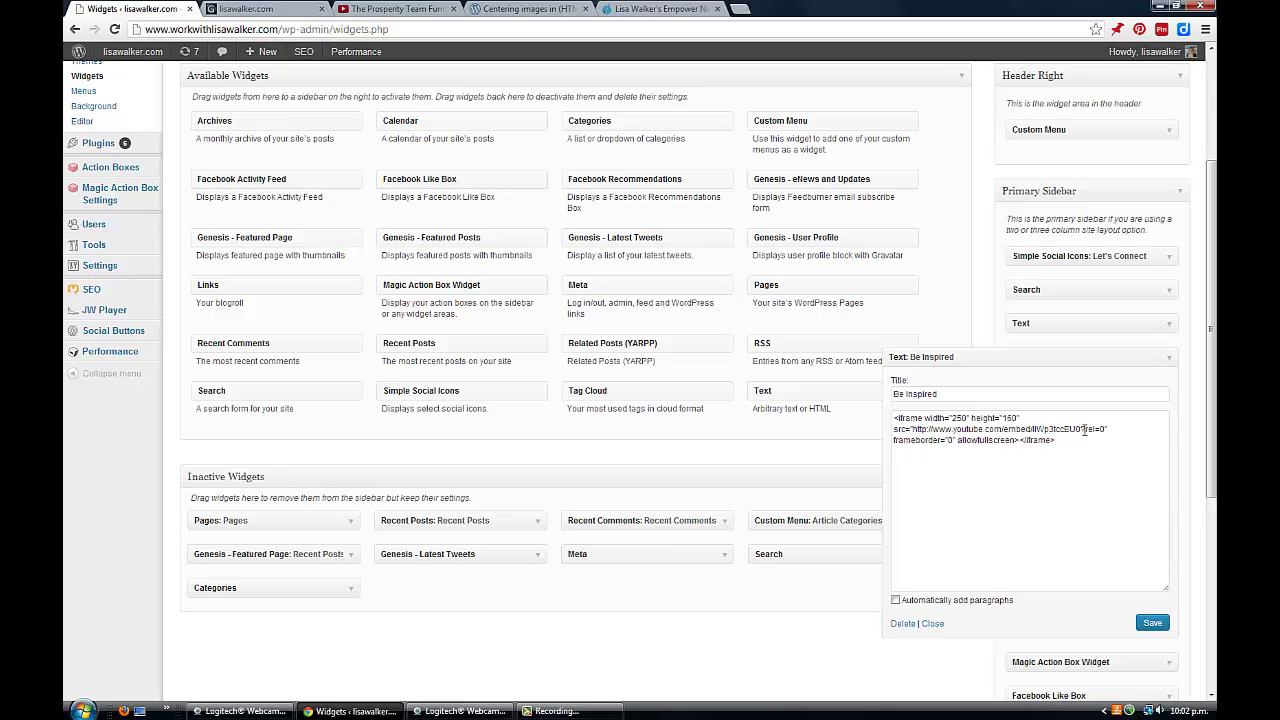
click(1085, 430)
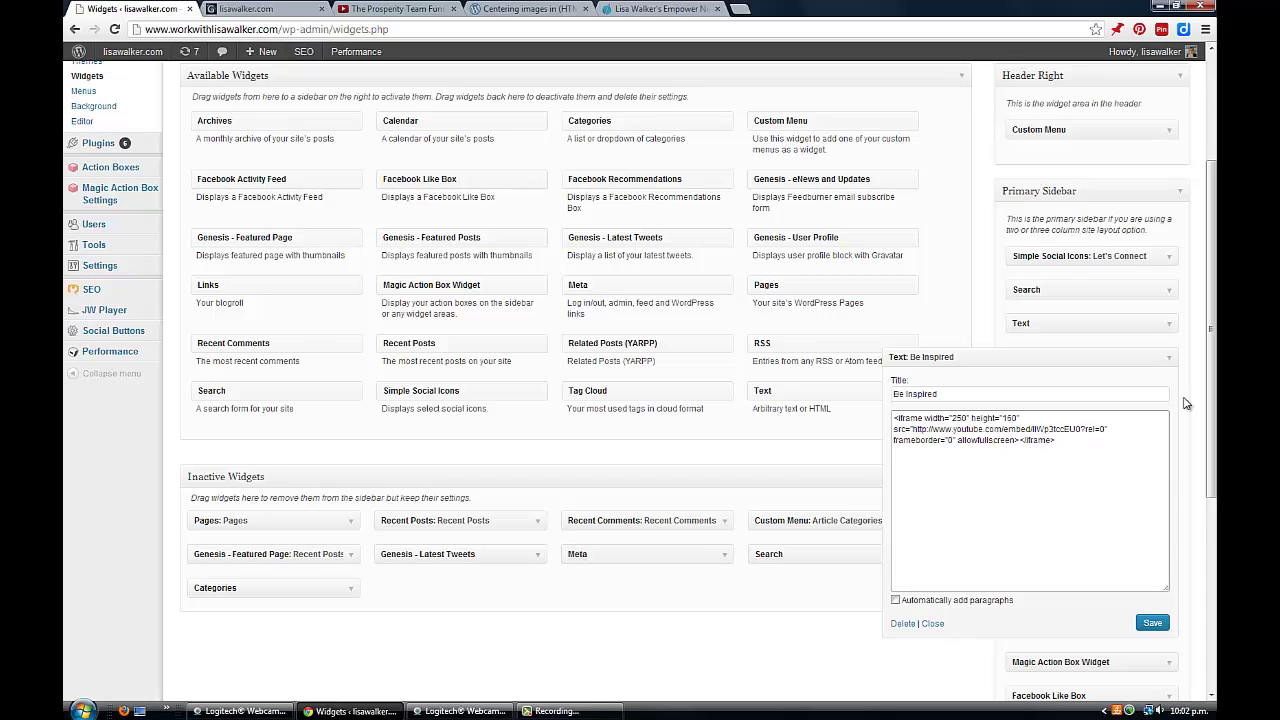
text(&autoplay=)
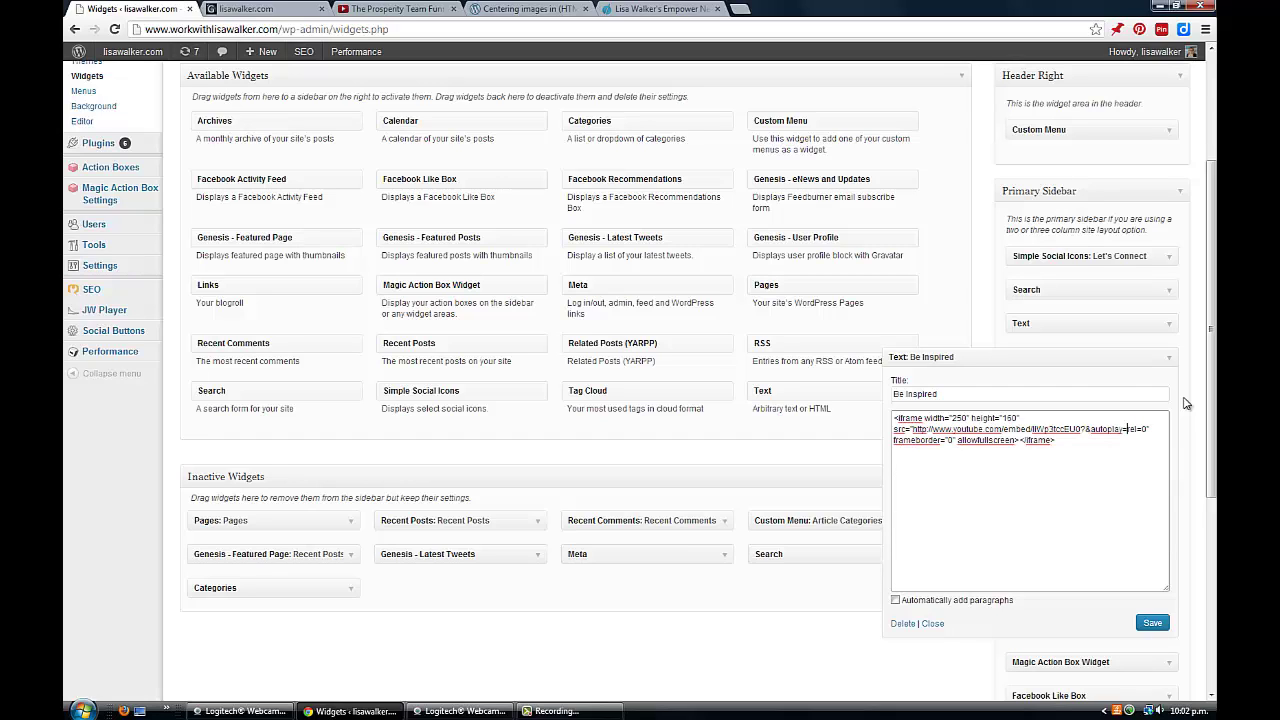
text(1)
Move the "&autoplay=1" parameter to the end of the video URL, right after "rel=0", and save the widget.
drag(1132, 428, 1085, 428)
right_click(1100, 429)
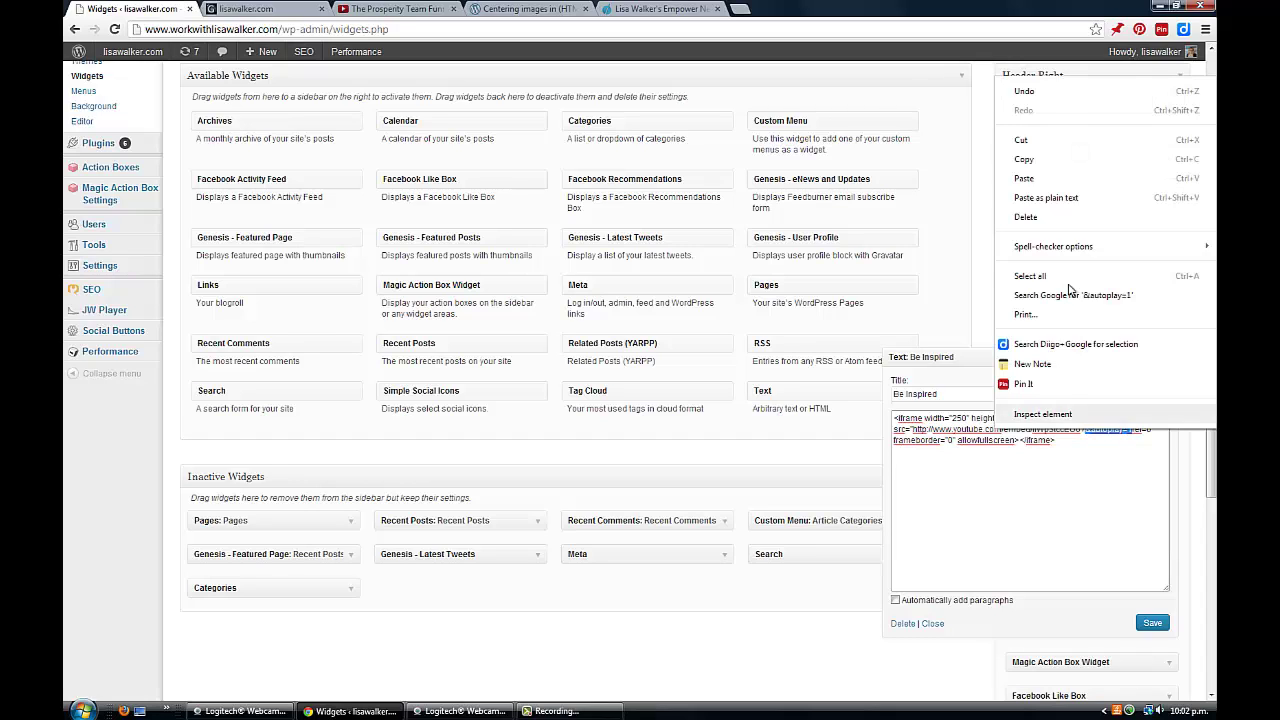
click(1040, 163)
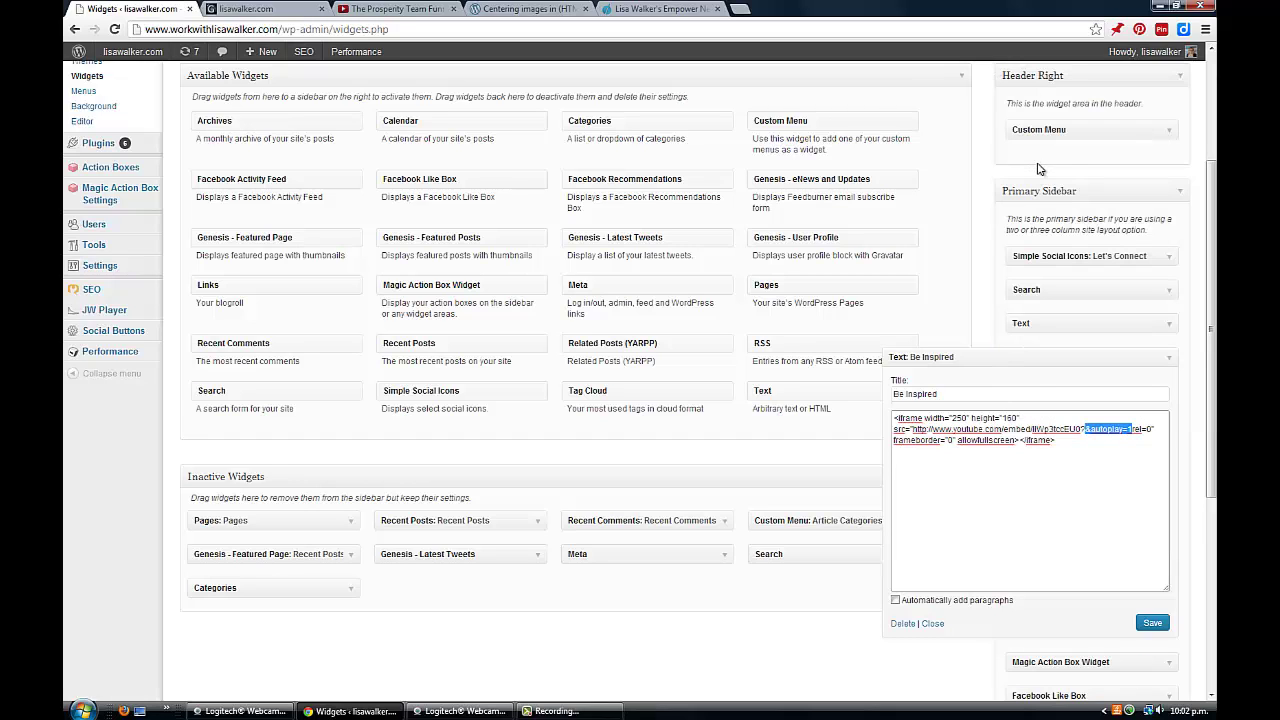
key(Delete)
right_click(1103, 429)
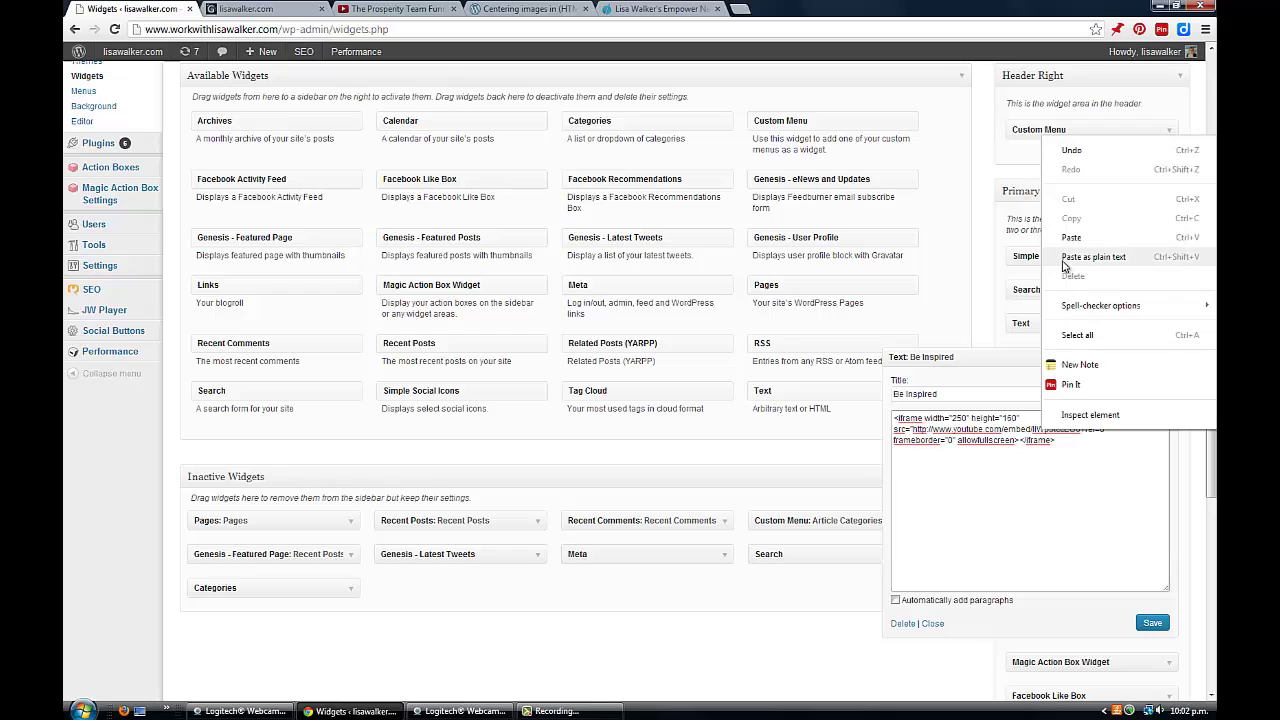
click(1068, 243)
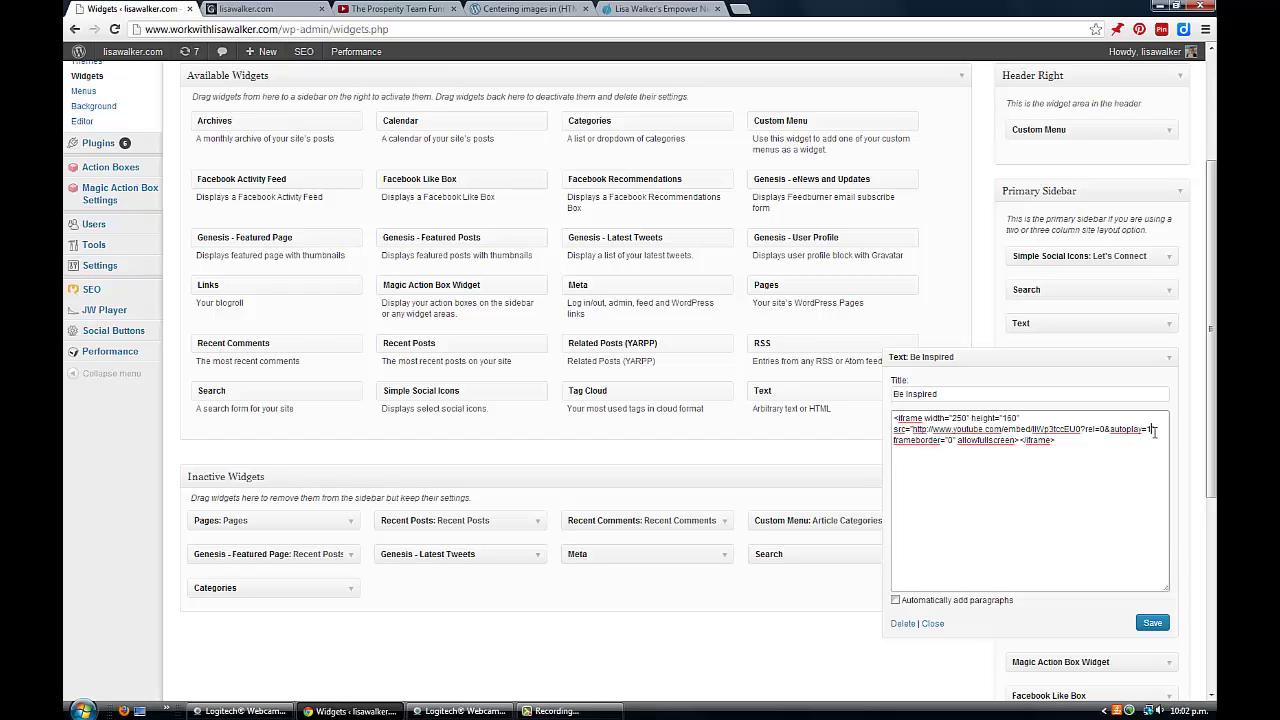
click(1150, 624)
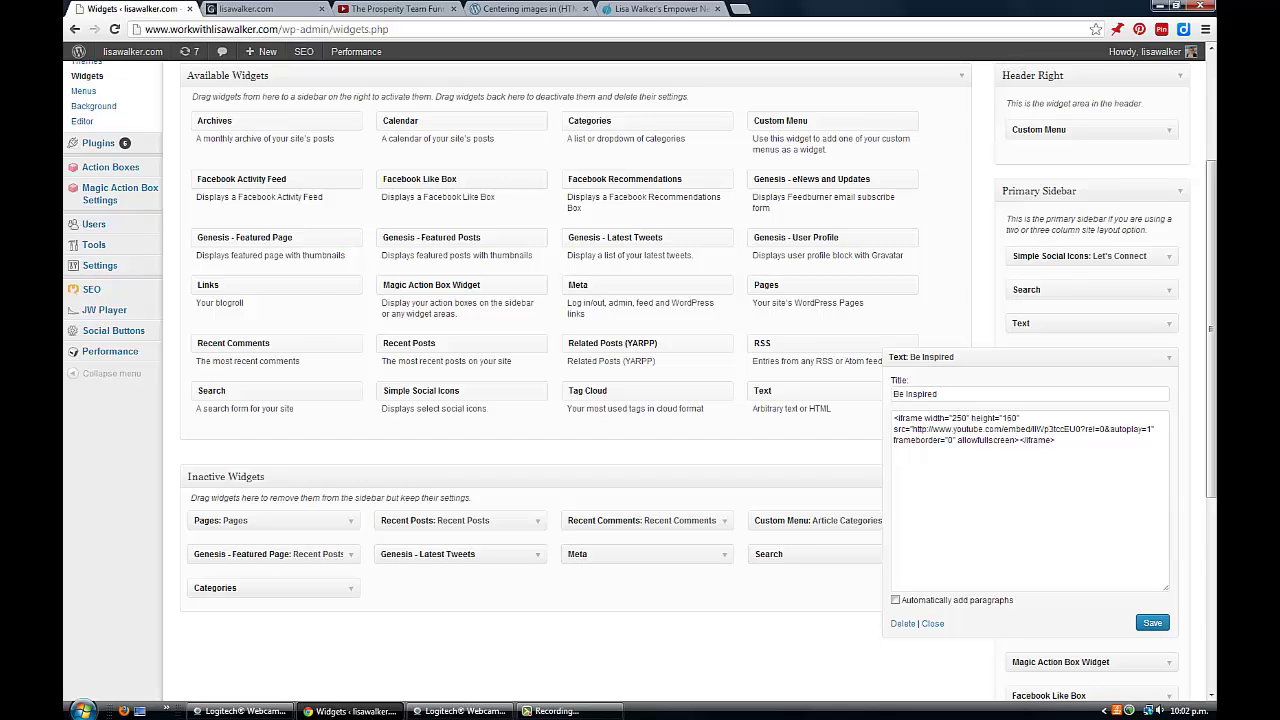
Reload the live site to check that the sidebar video starts automatically, and pause it.
click(258, 10)
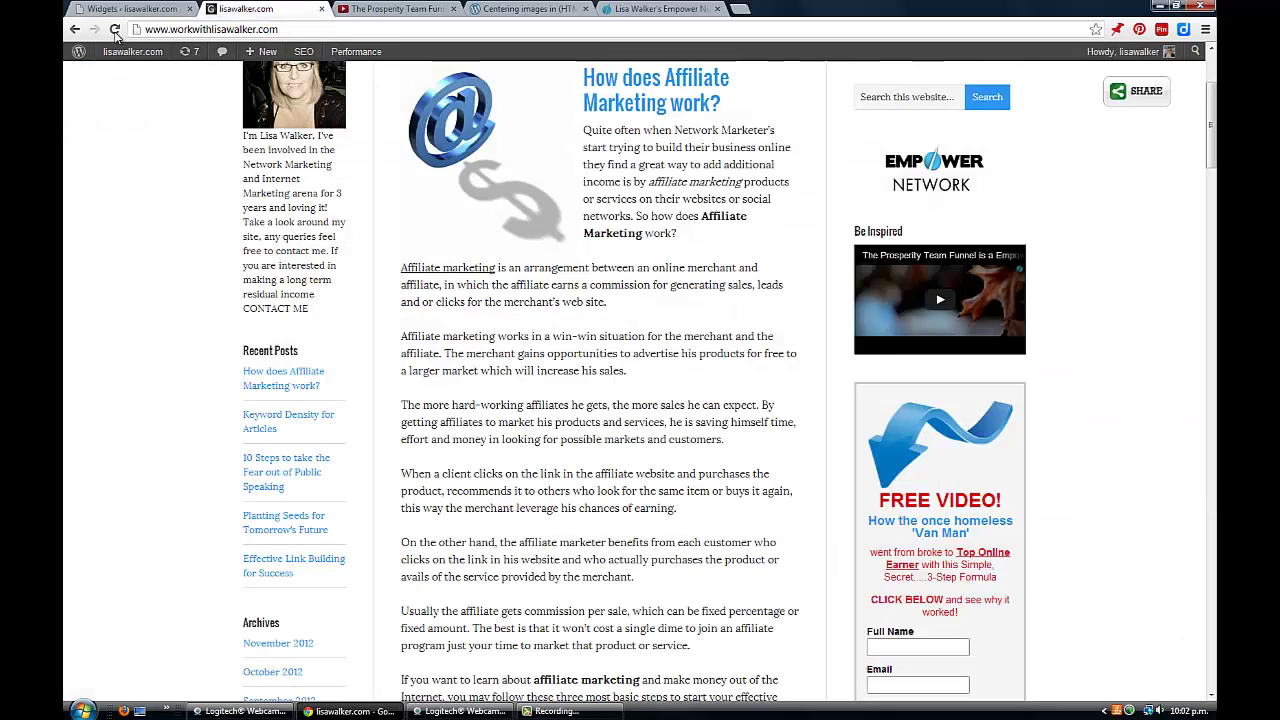
click(115, 30)
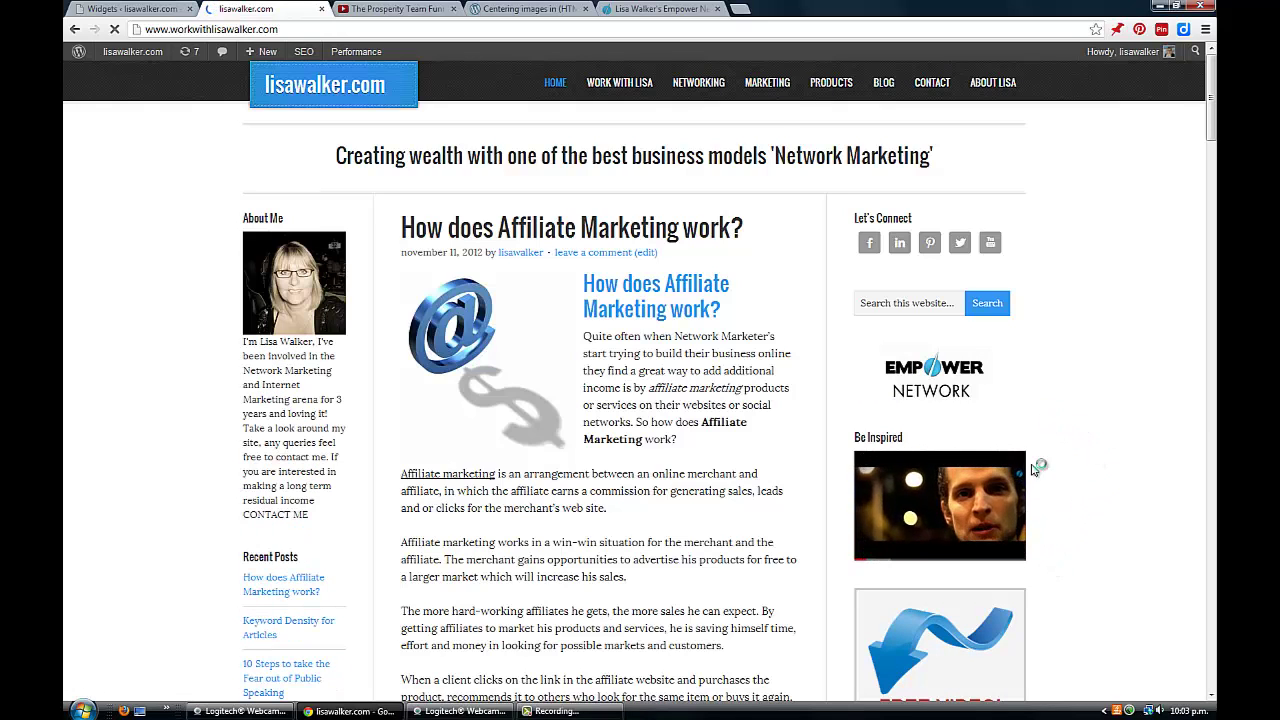
scroll(1000, 450, down, 2)
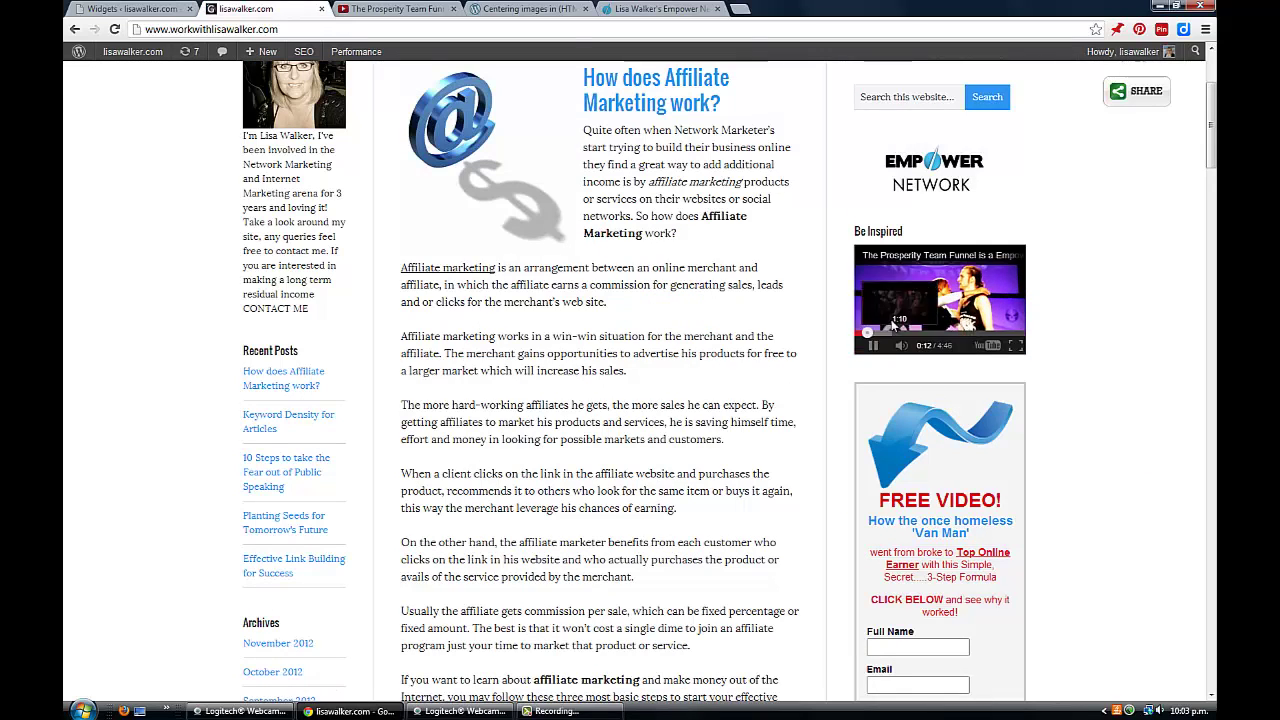
click(908, 283)
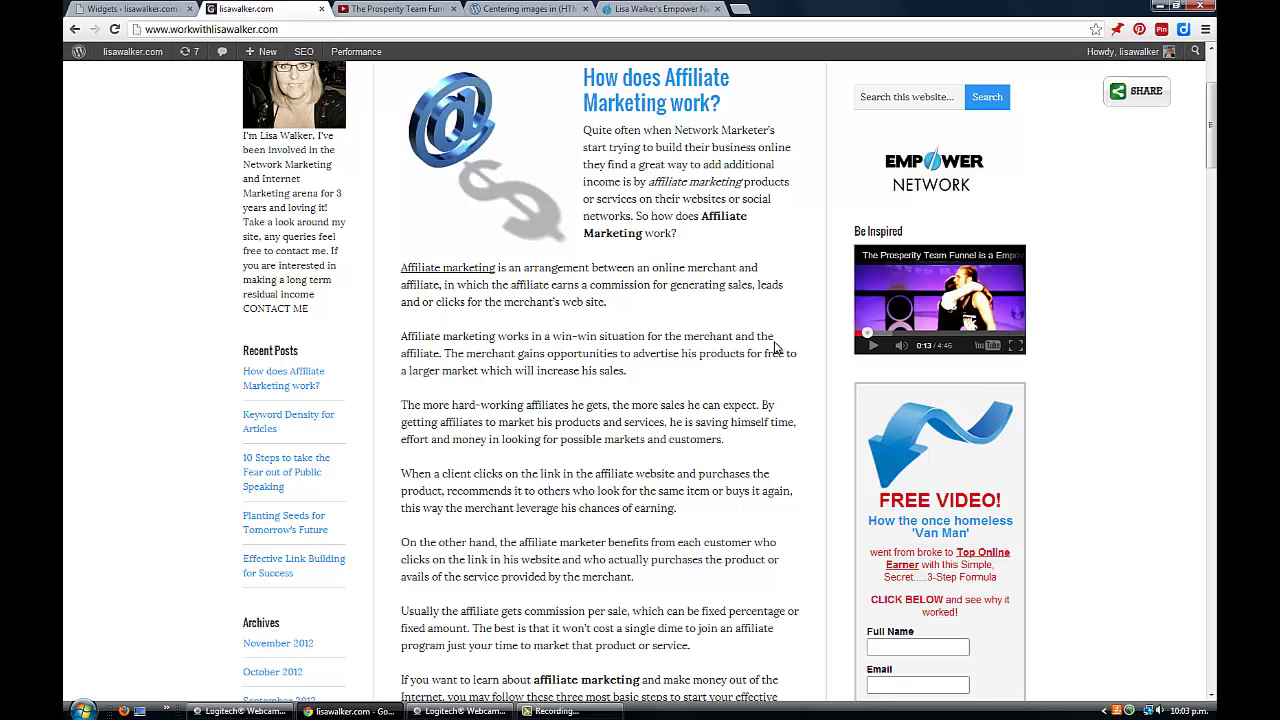
scroll(1128, 457, up, 2)
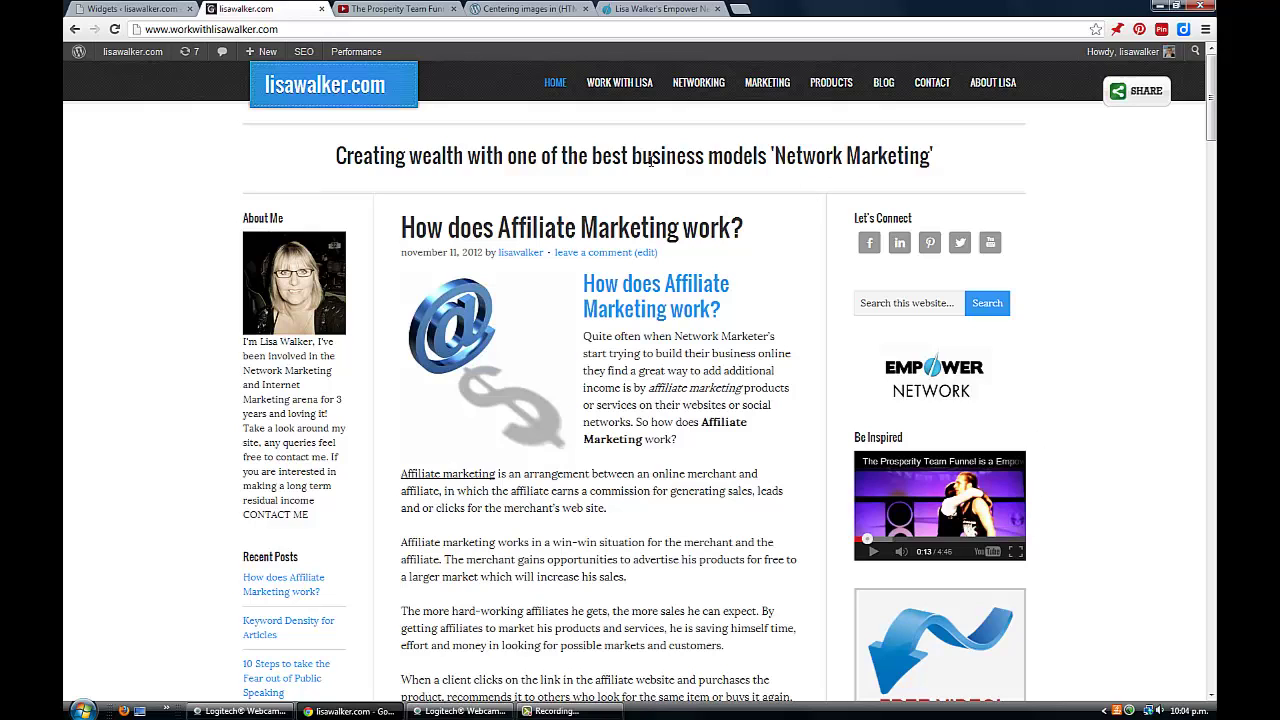
Close the "Be Inspired" Text widget on the Widgets page.
click(105, 10)
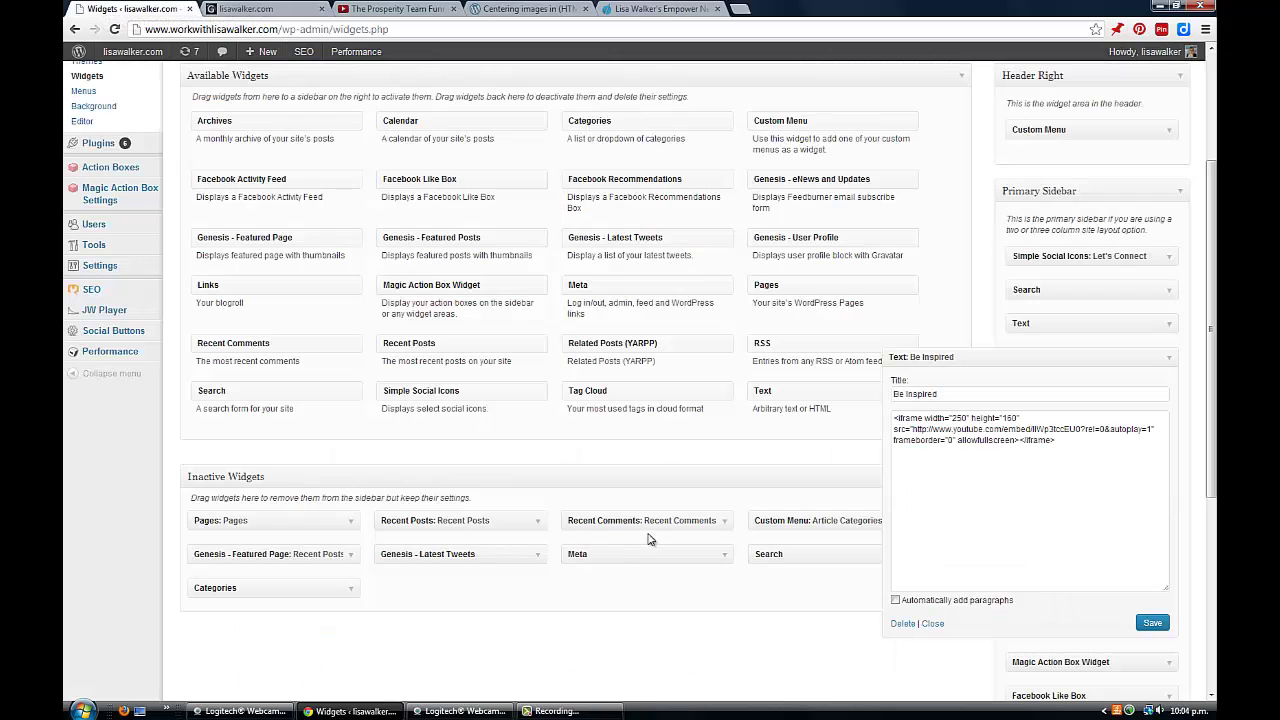
click(930, 624)
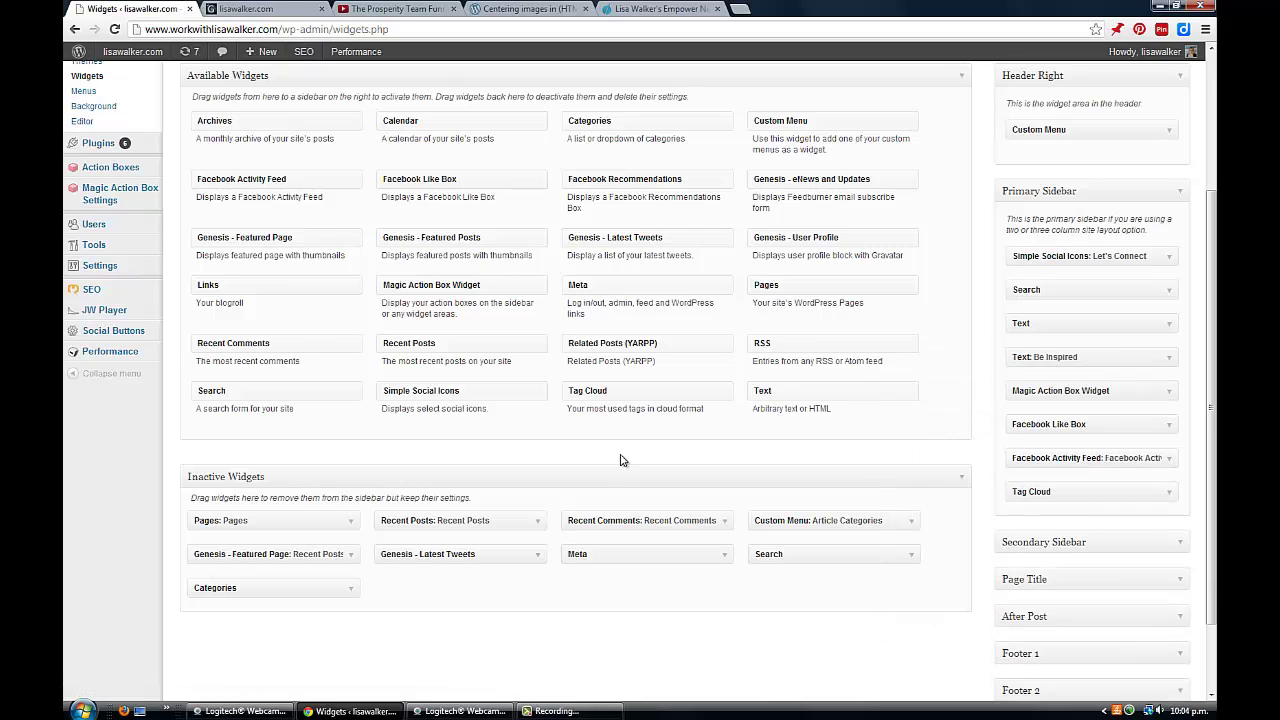
scroll(630, 482, up, 3)
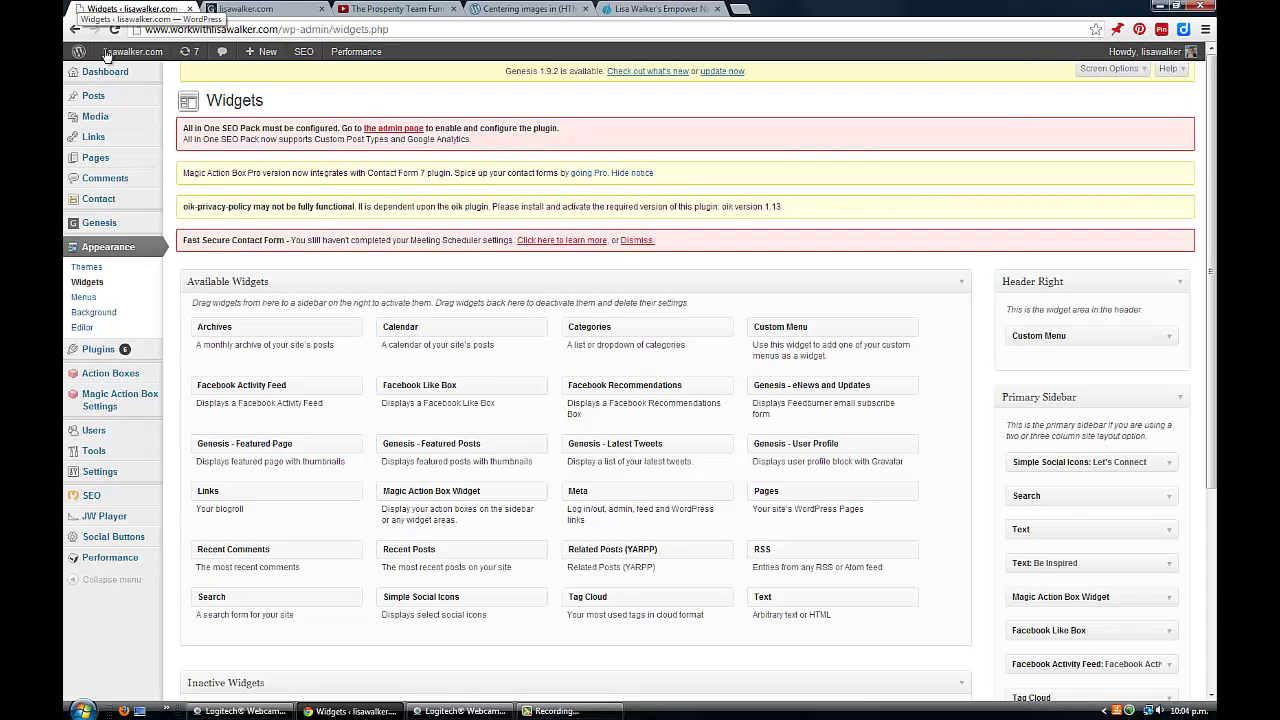
Open the Menus page, review the items of the Top Menu and open a blank form for a new menu.
mouse_move(110, 78)
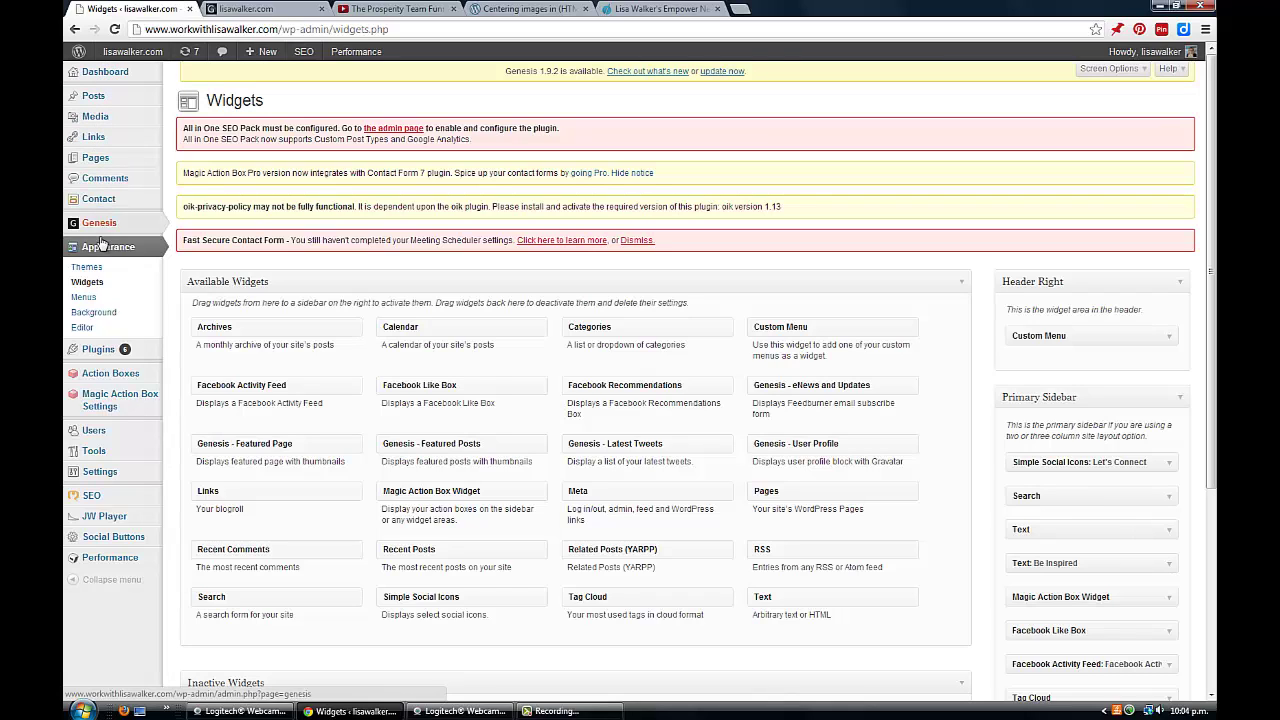
click(84, 300)
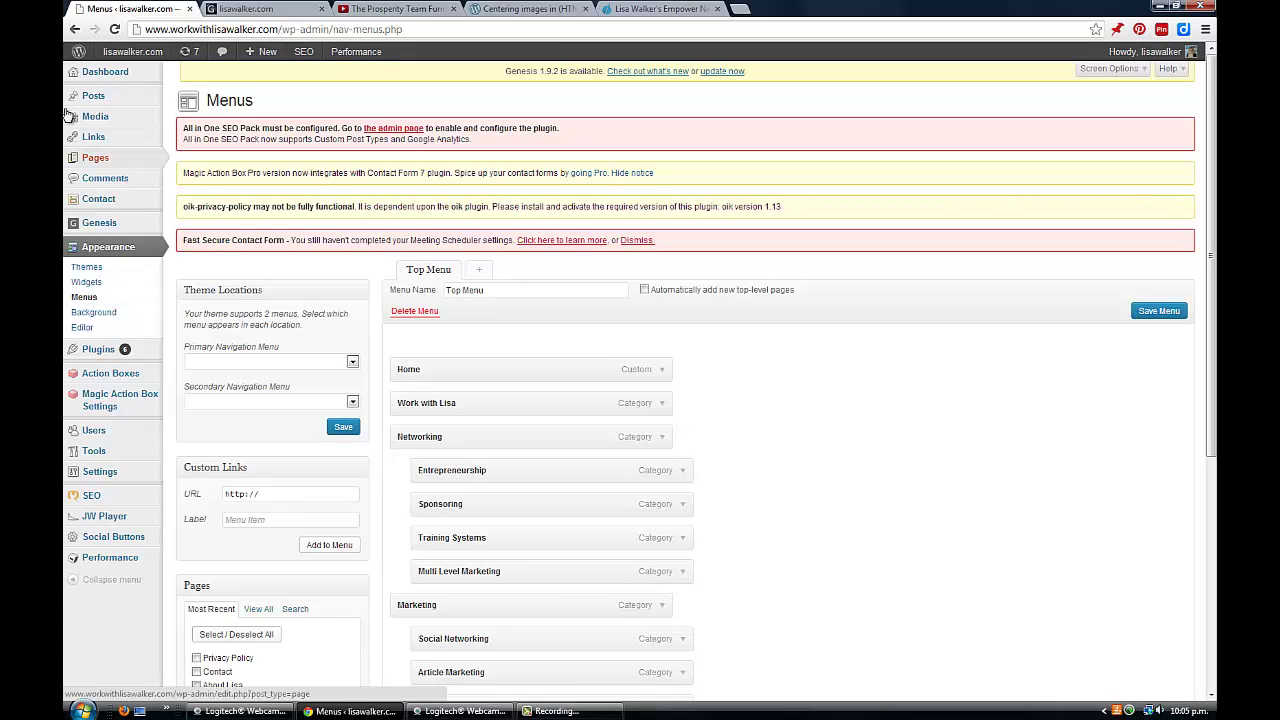
scroll(918, 284, down, 2)
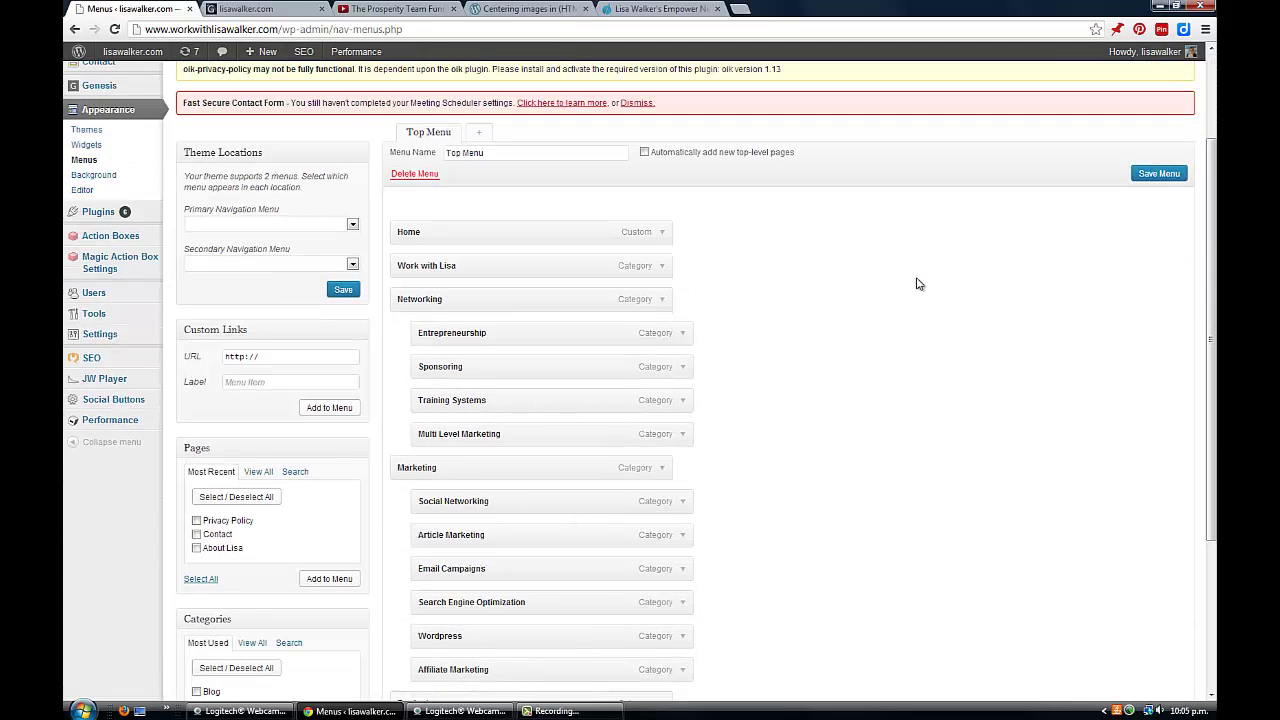
scroll(918, 284, up, 2)
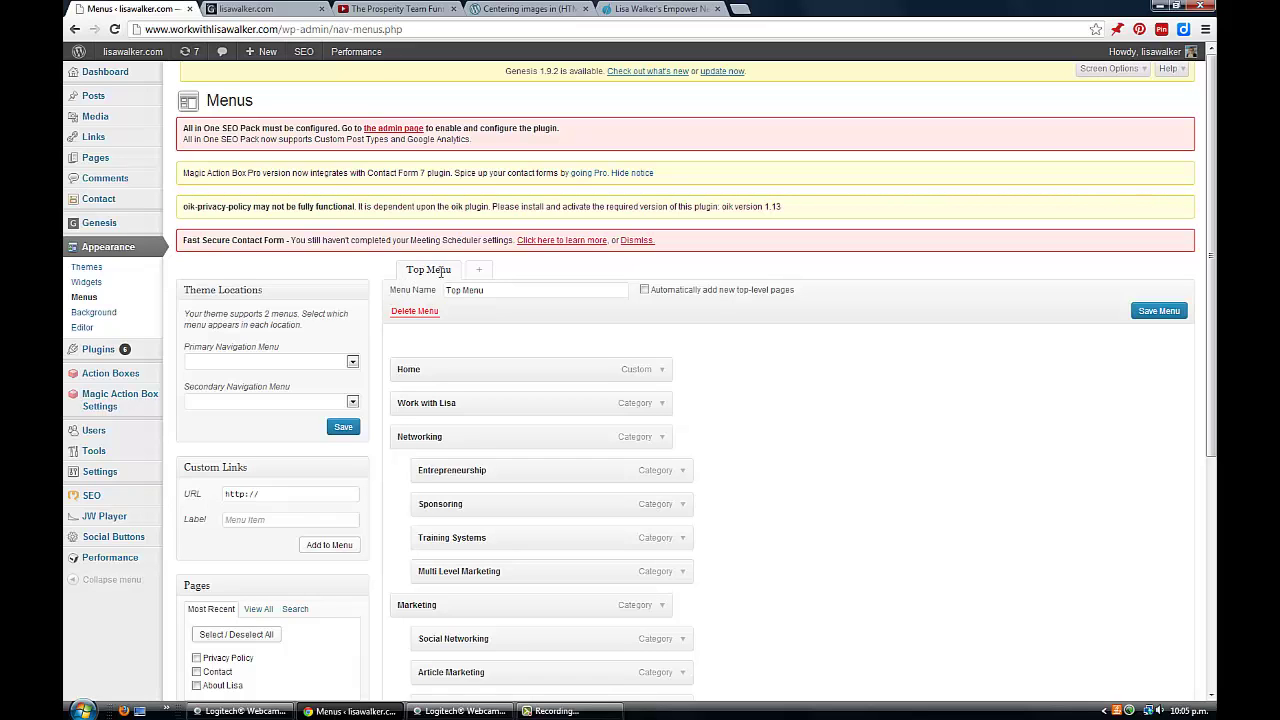
scroll(828, 332, down, 2)
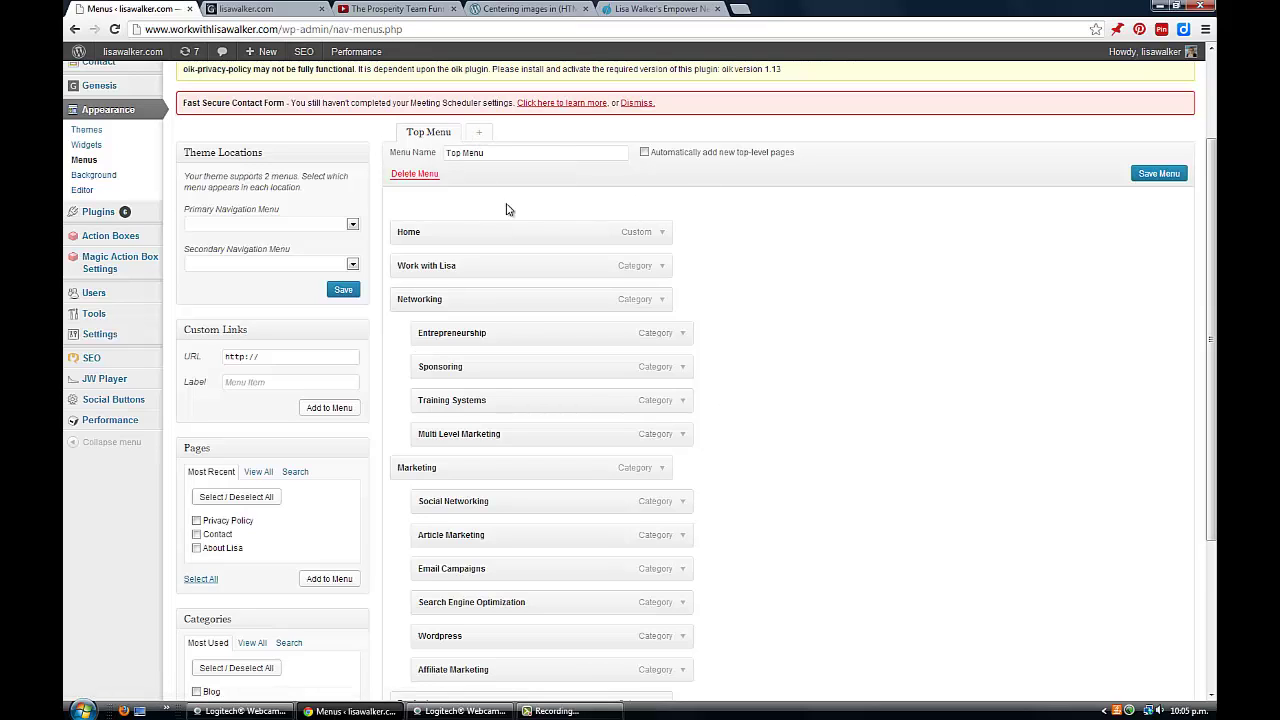
click(479, 136)
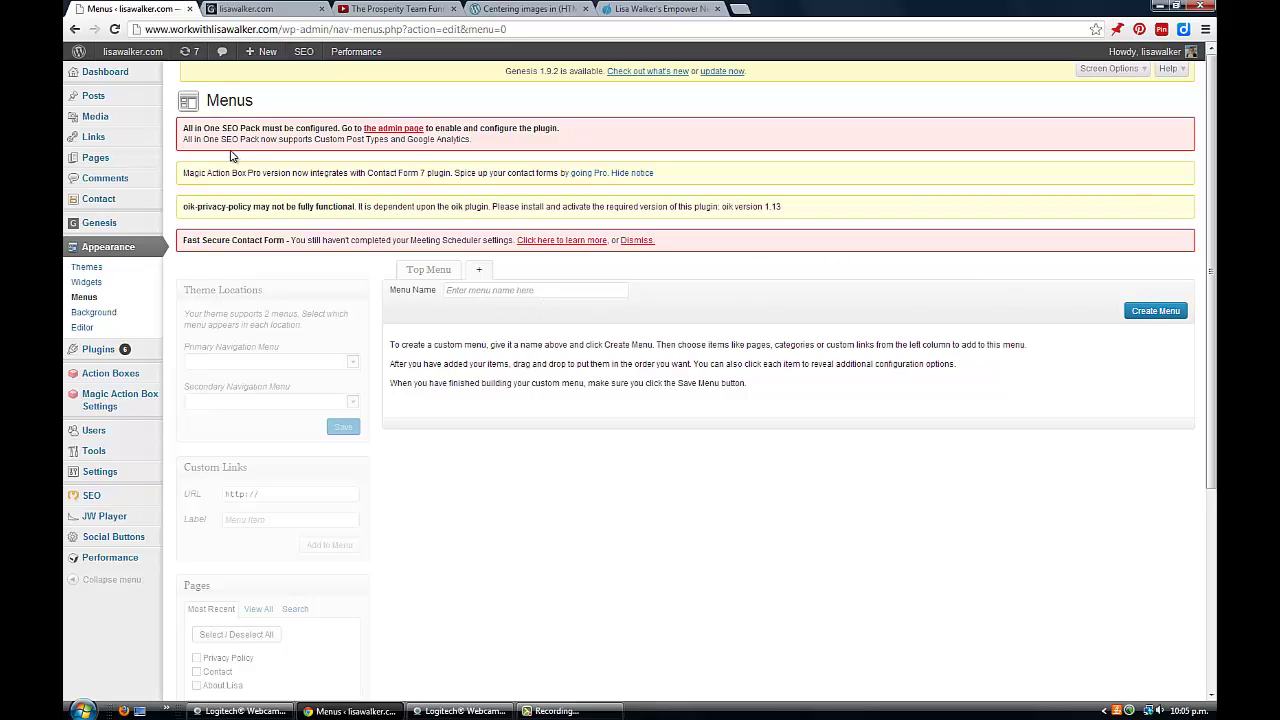
Open the post Categories page and compare its category list with the live site's navigation menu, including the Marketing submenu.
mouse_move(83, 100)
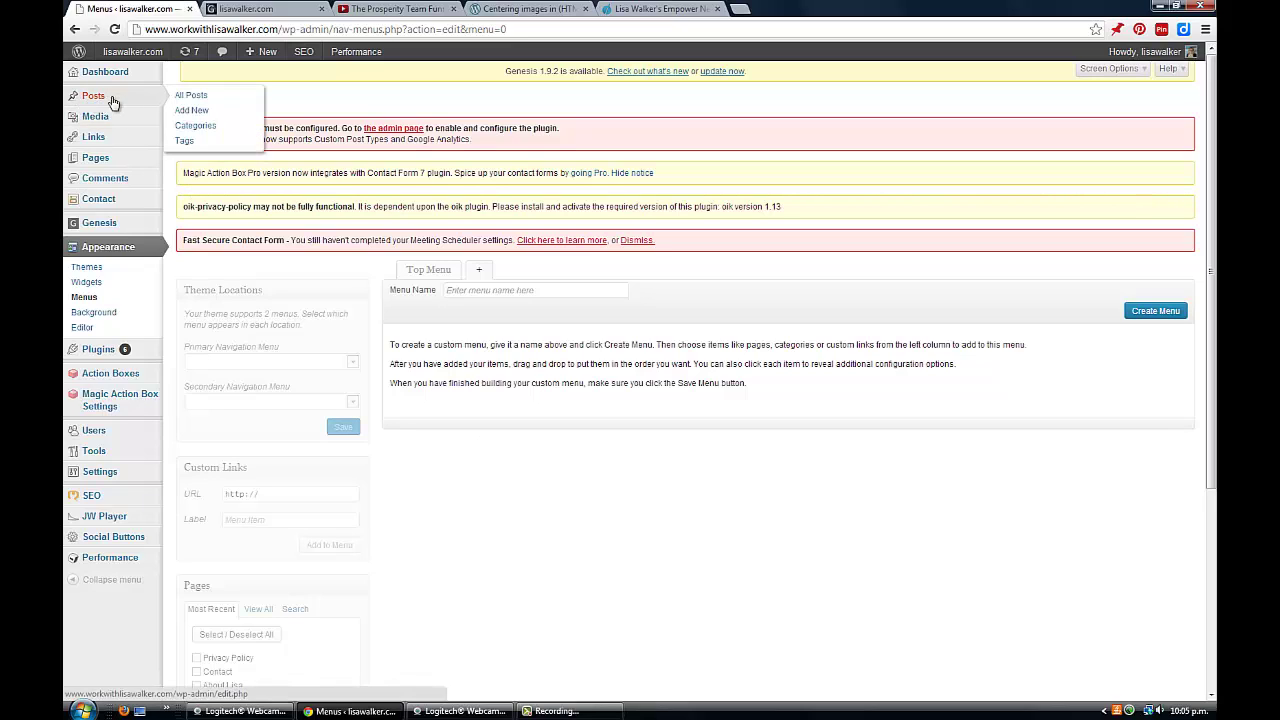
click(192, 127)
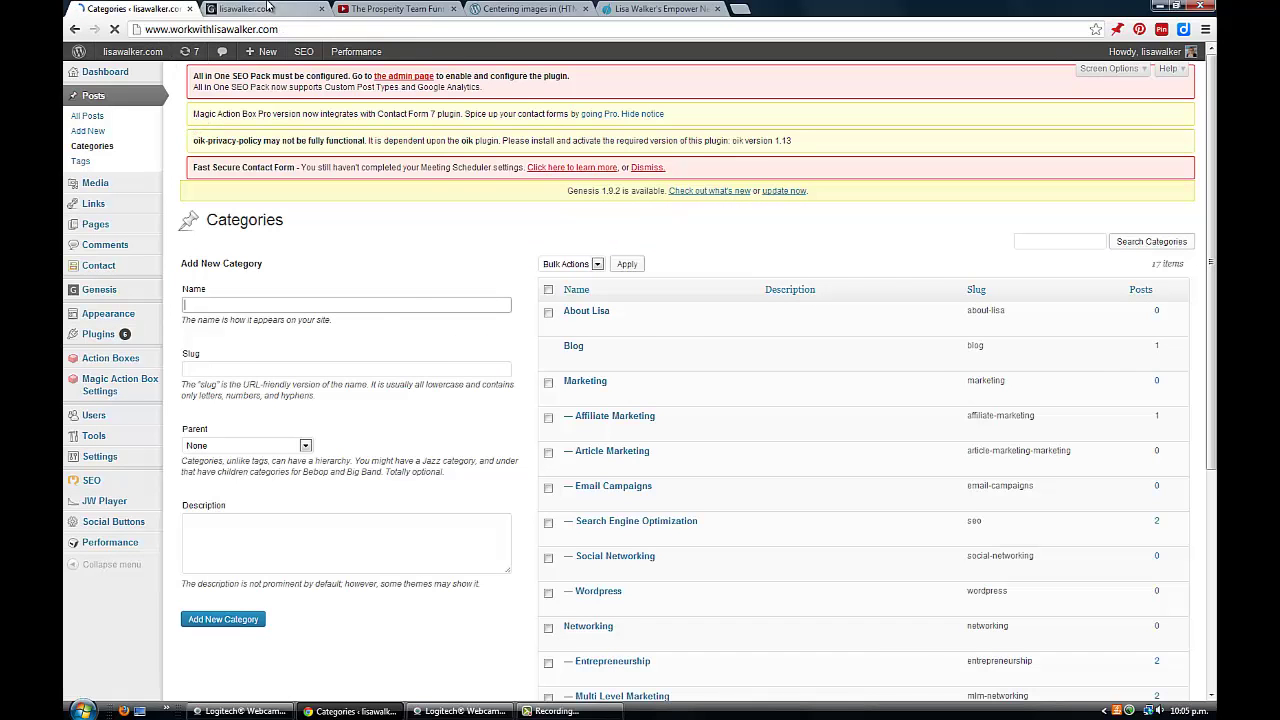
click(245, 8)
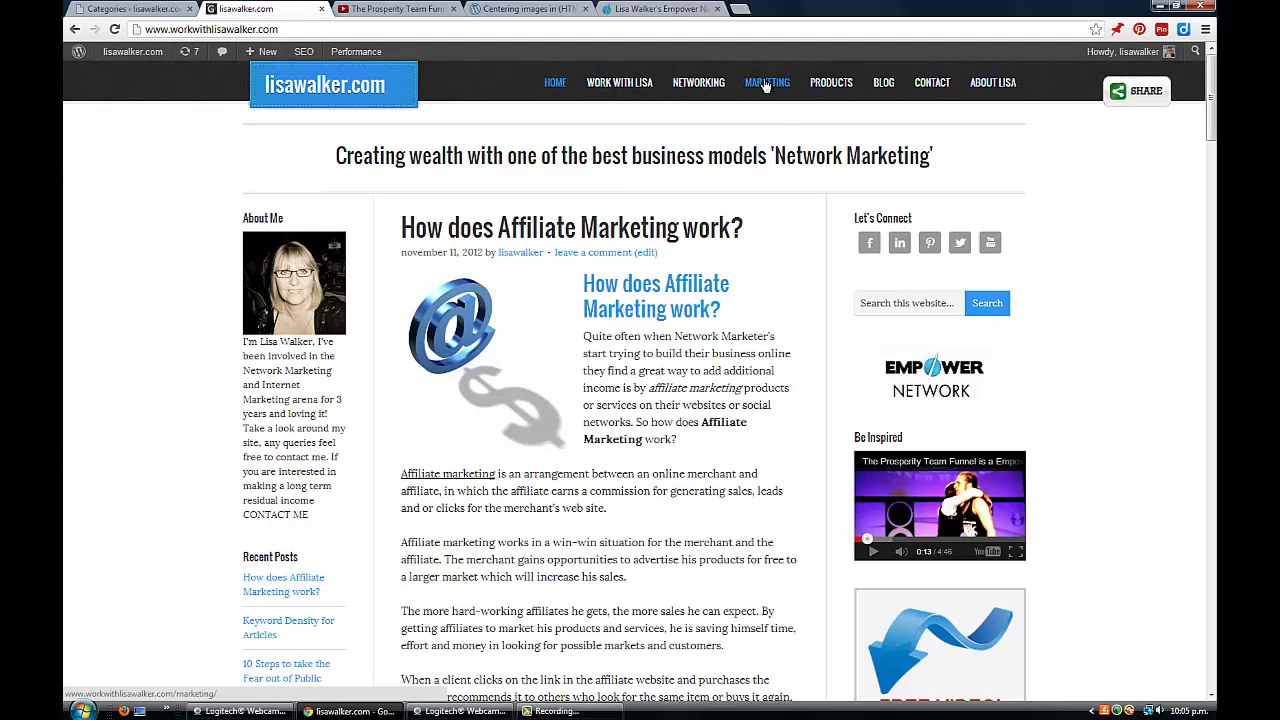
click(137, 10)
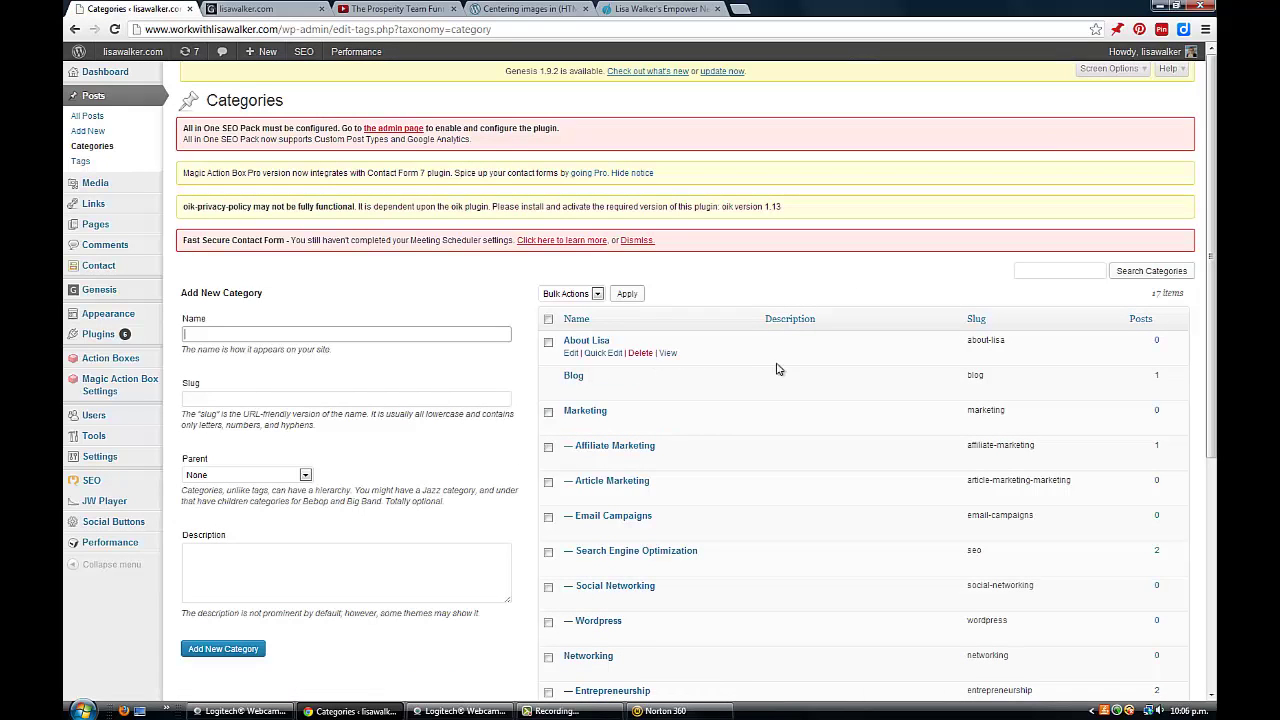
scroll(801, 363, down, 2)
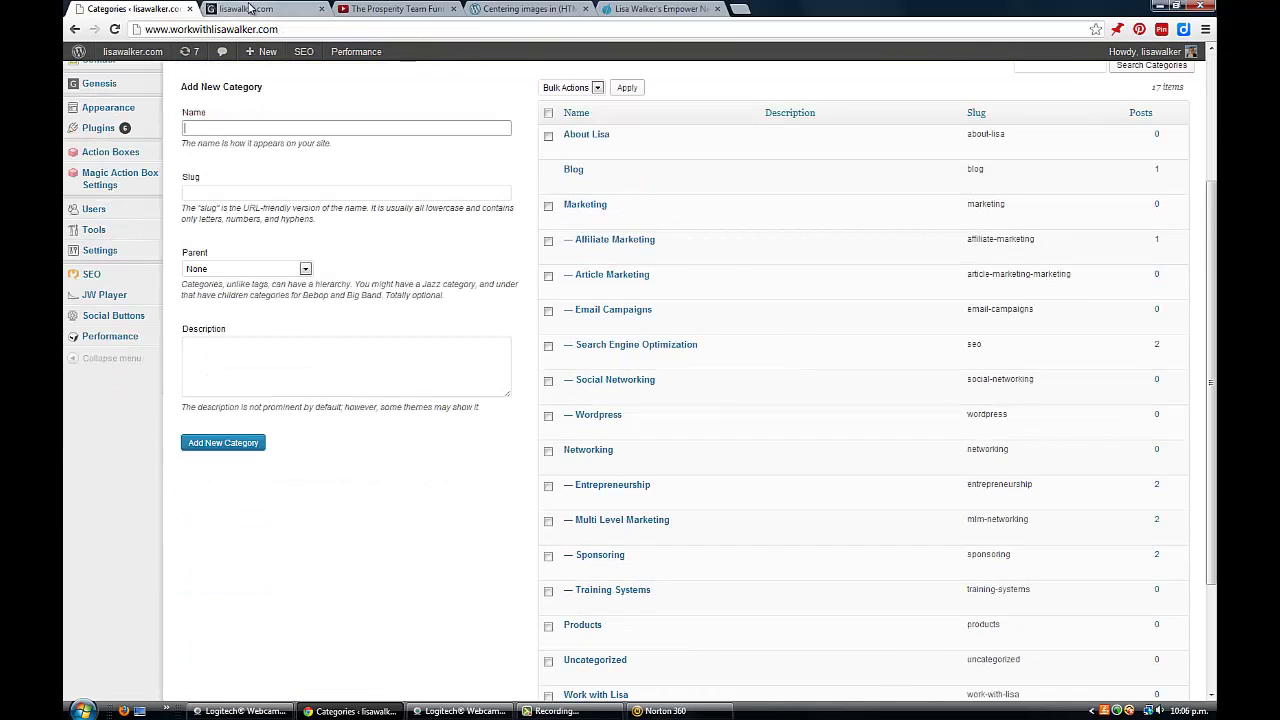
click(245, 9)
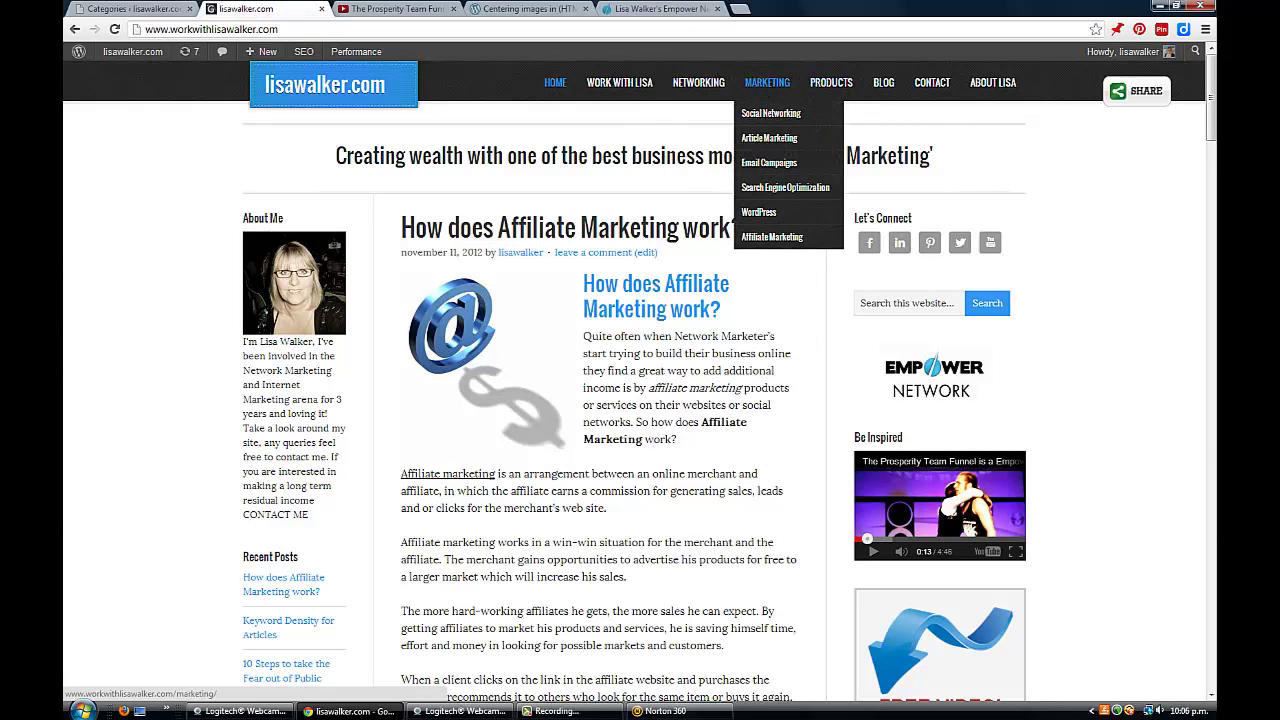
click(142, 7)
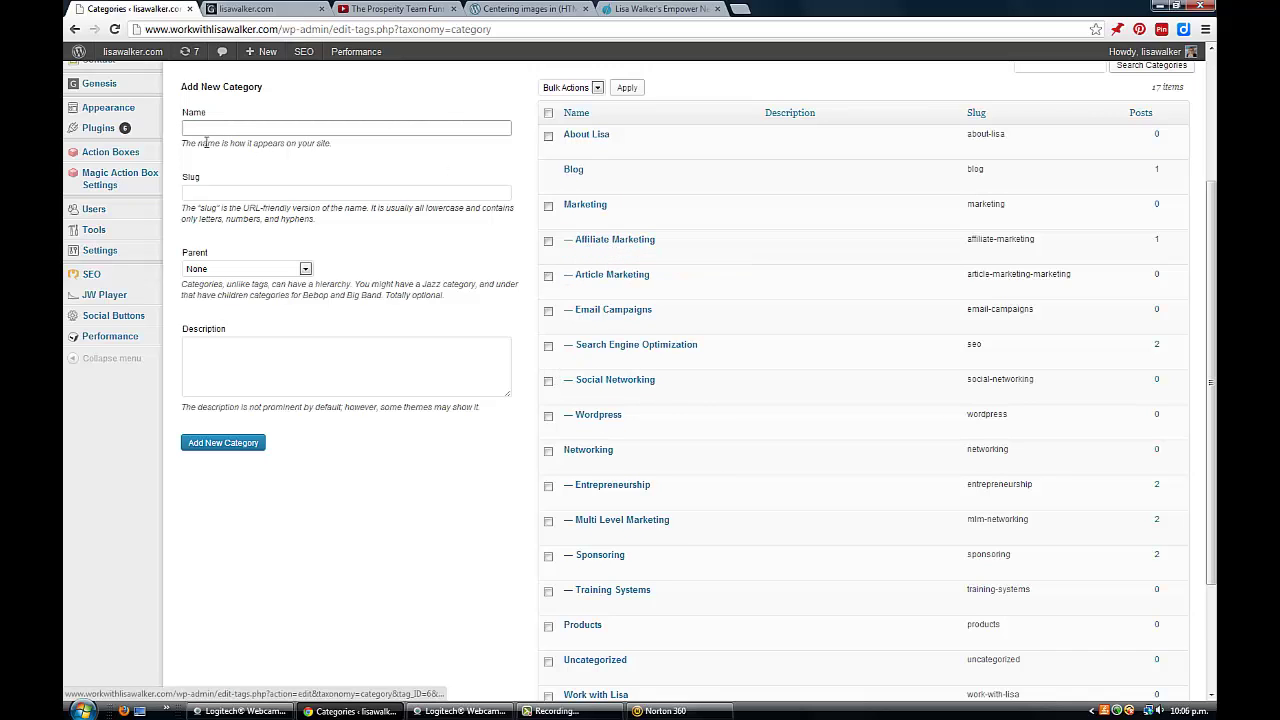
Fill in a new category with the name Network Marketing and the slug network-marketing, and open its parent category choices.
click(258, 130)
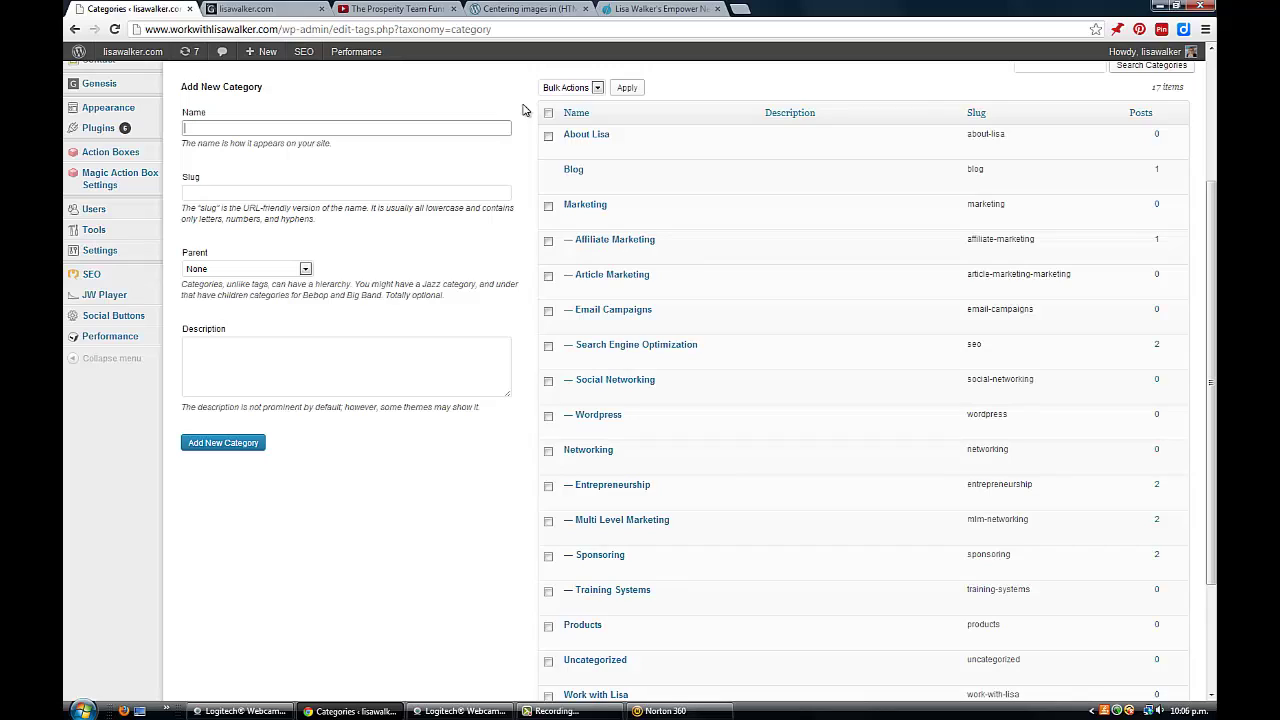
text(Netow)
key(BackSpace)
key(BackSpace)
text(twork Marketing)
click(215, 191)
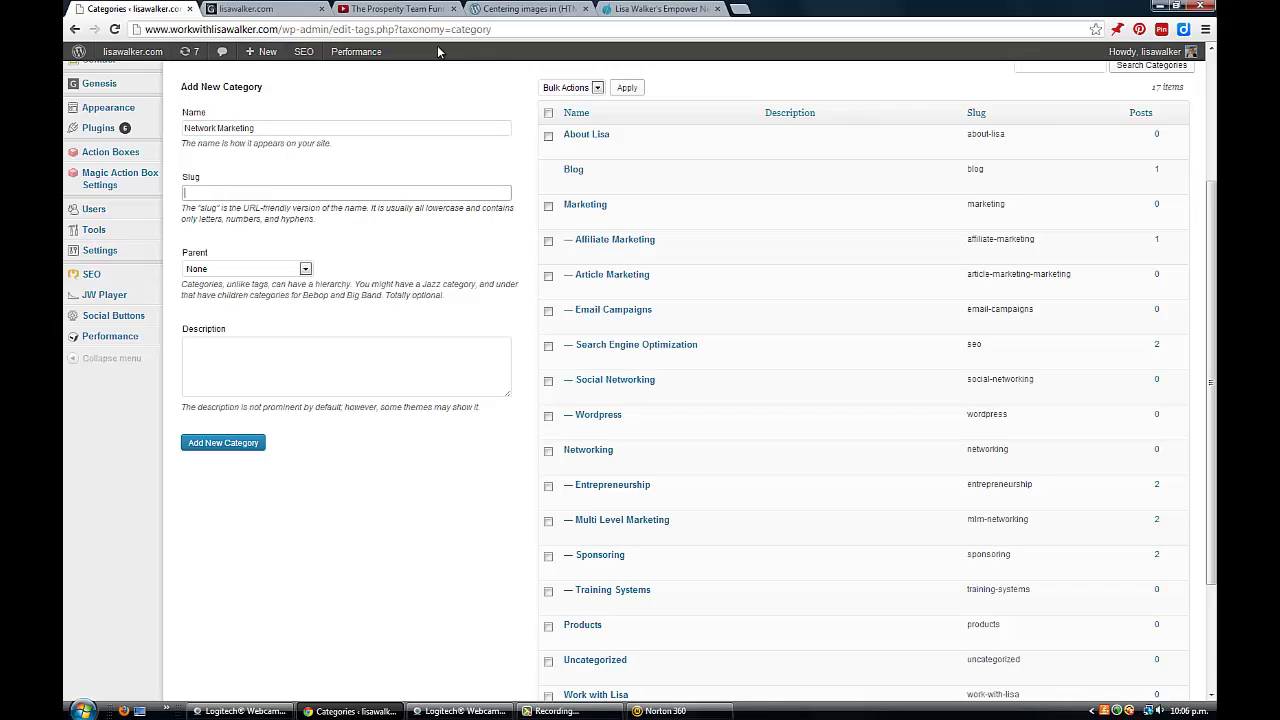
text(network-marketing)
click(305, 270)
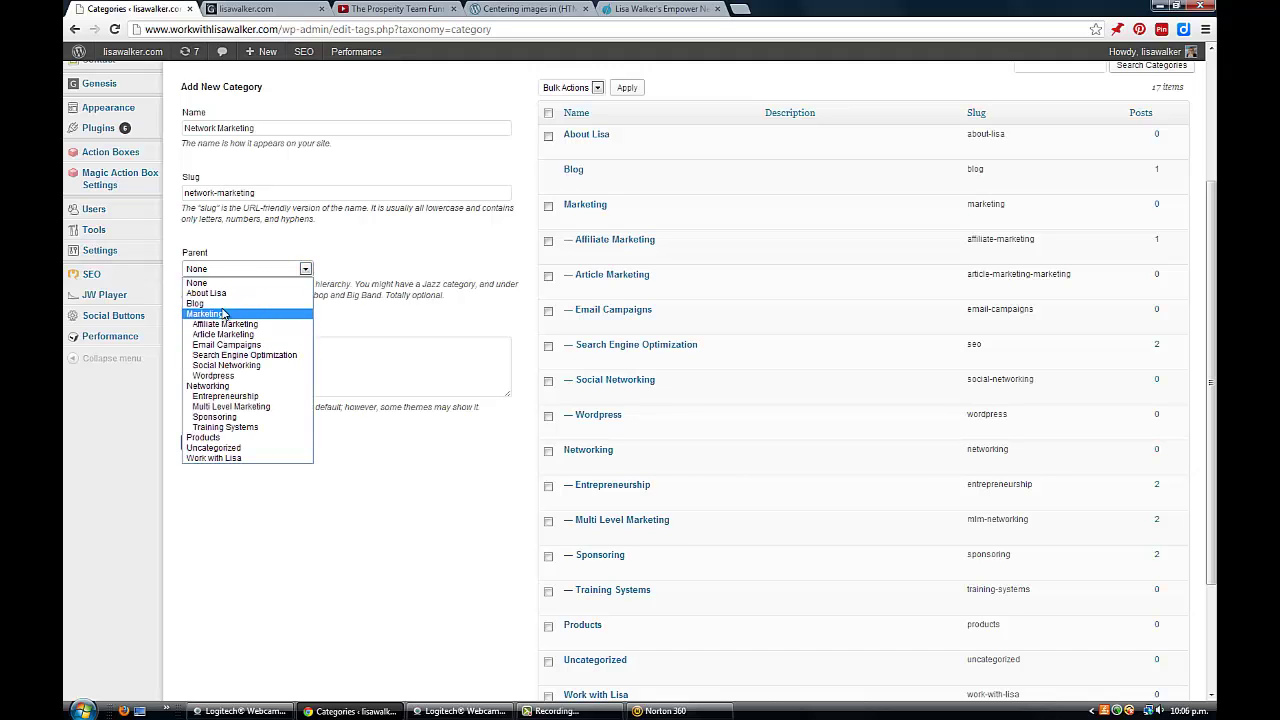
Open the Networking category page on the live site and pause its sidebar video.
click(231, 8)
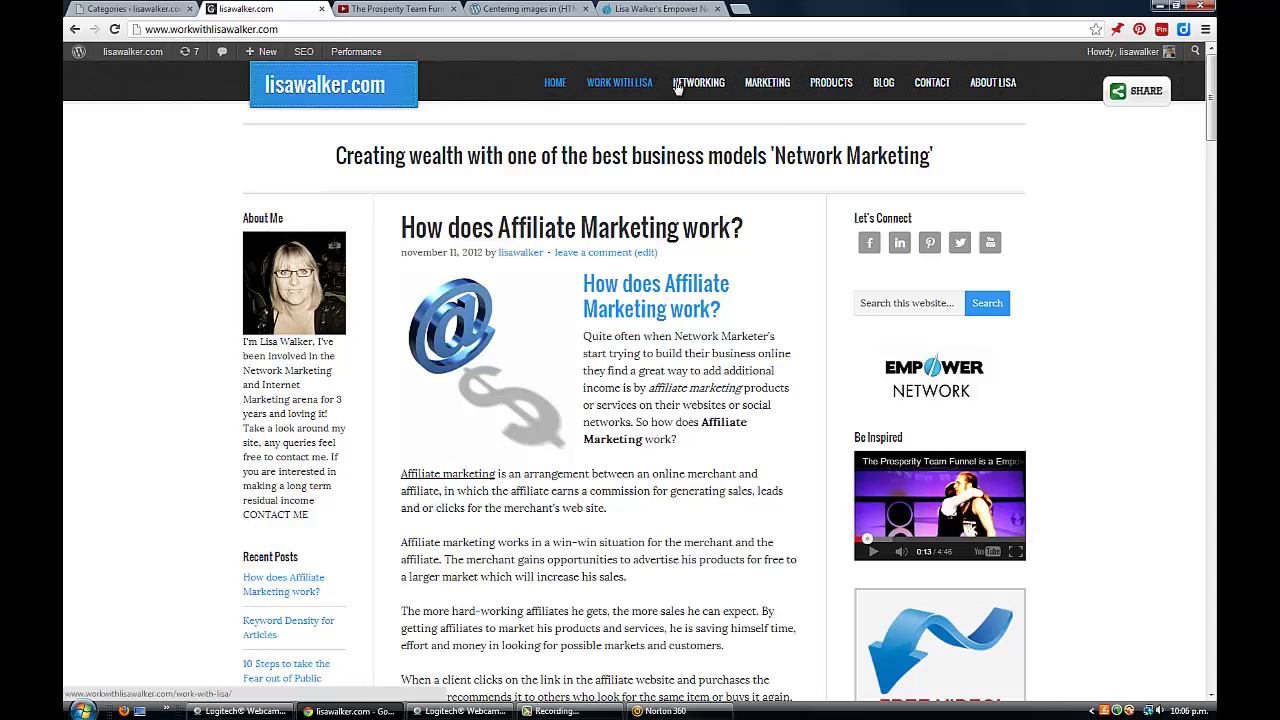
click(690, 113)
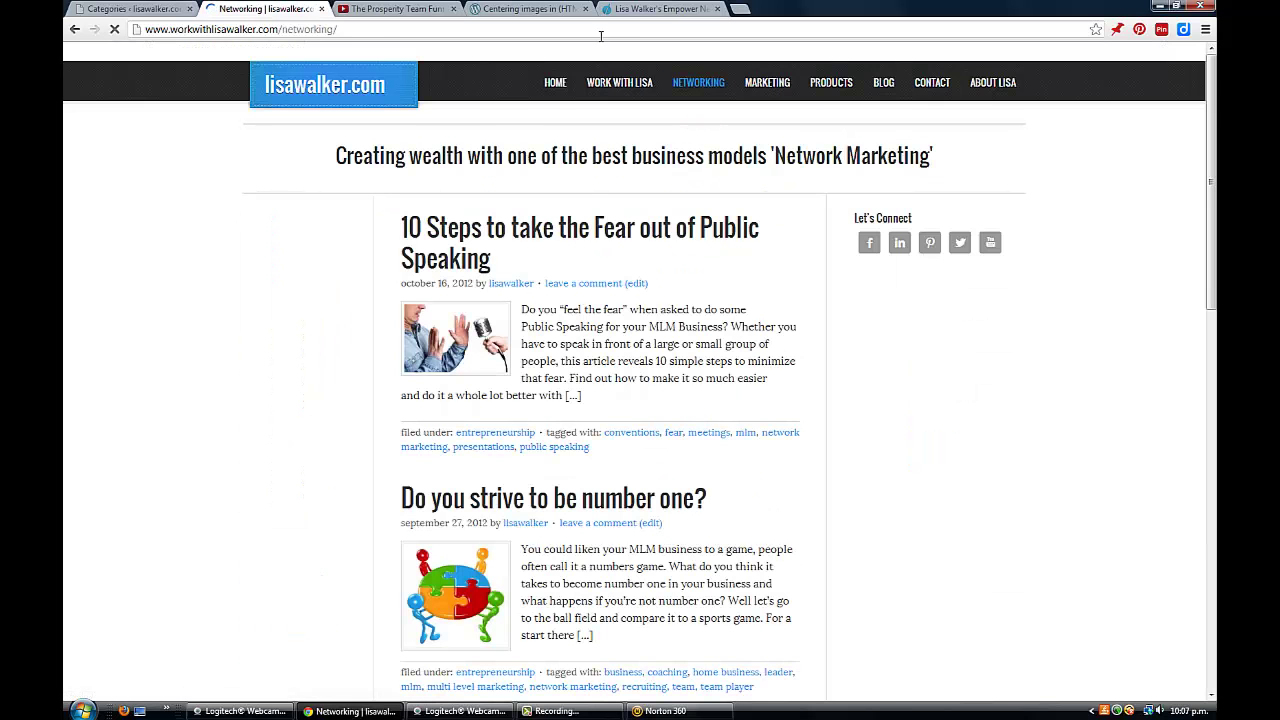
click(106, 8)
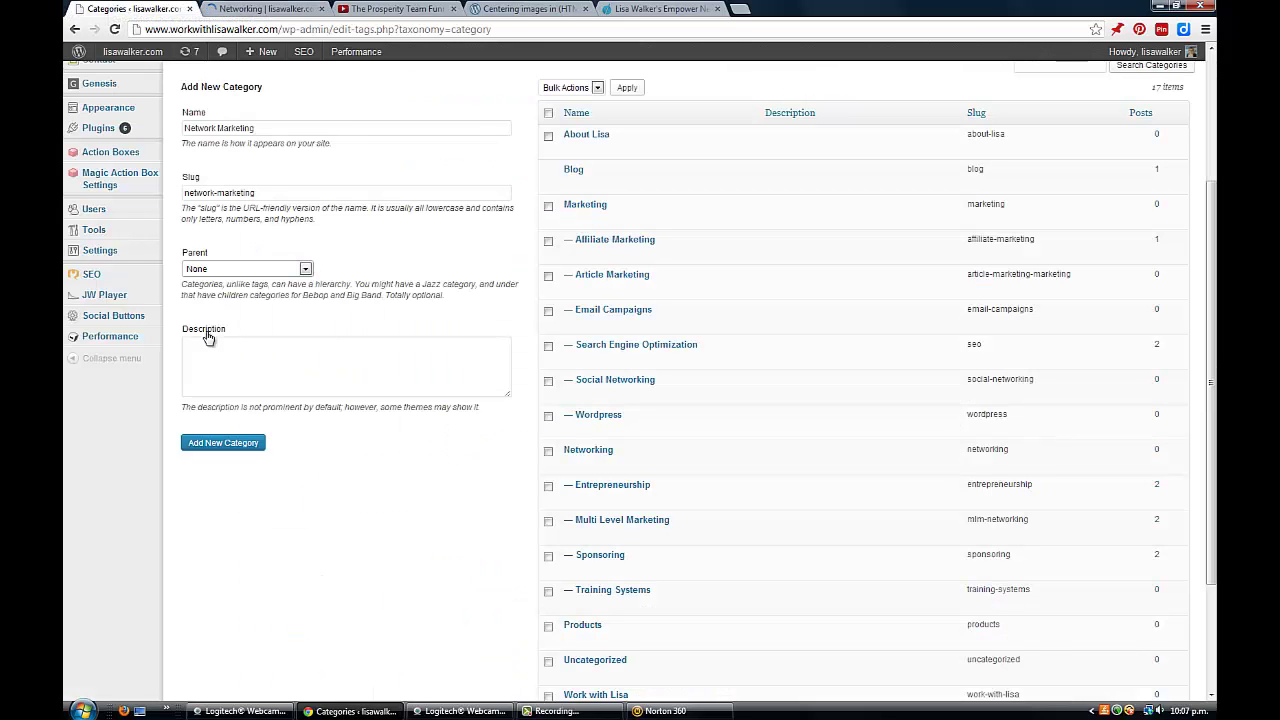
click(204, 10)
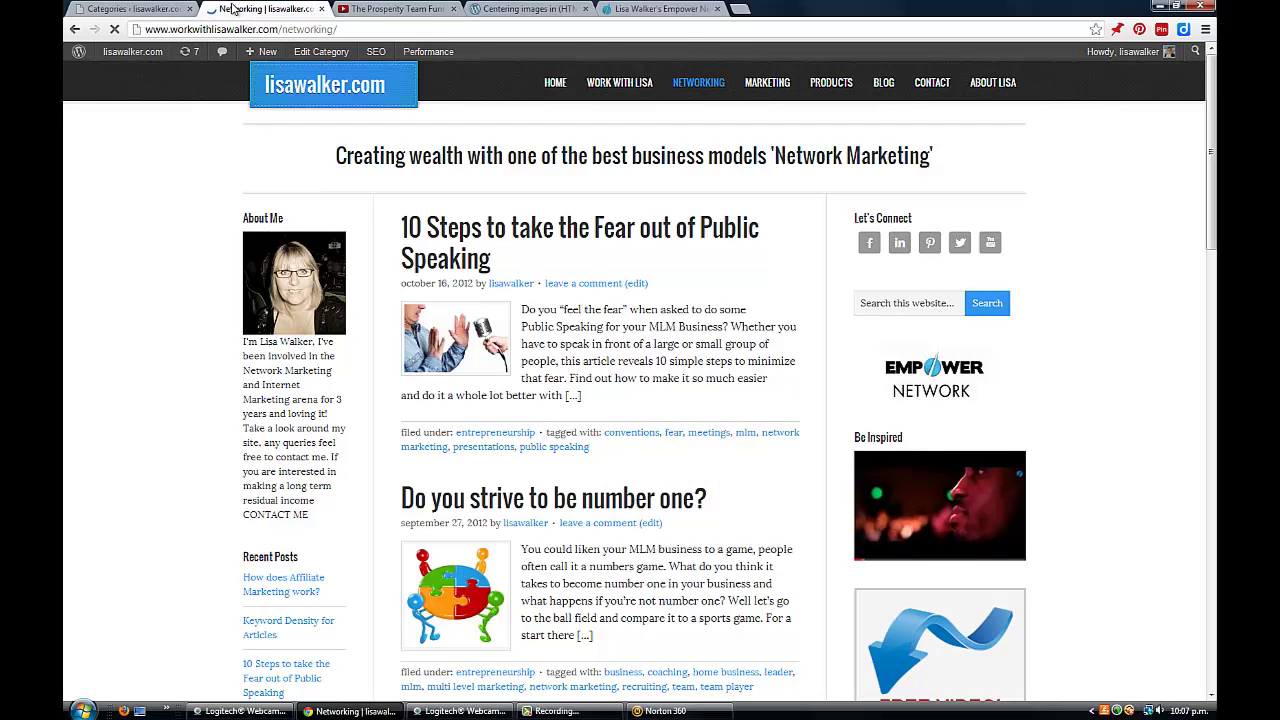
click(870, 552)
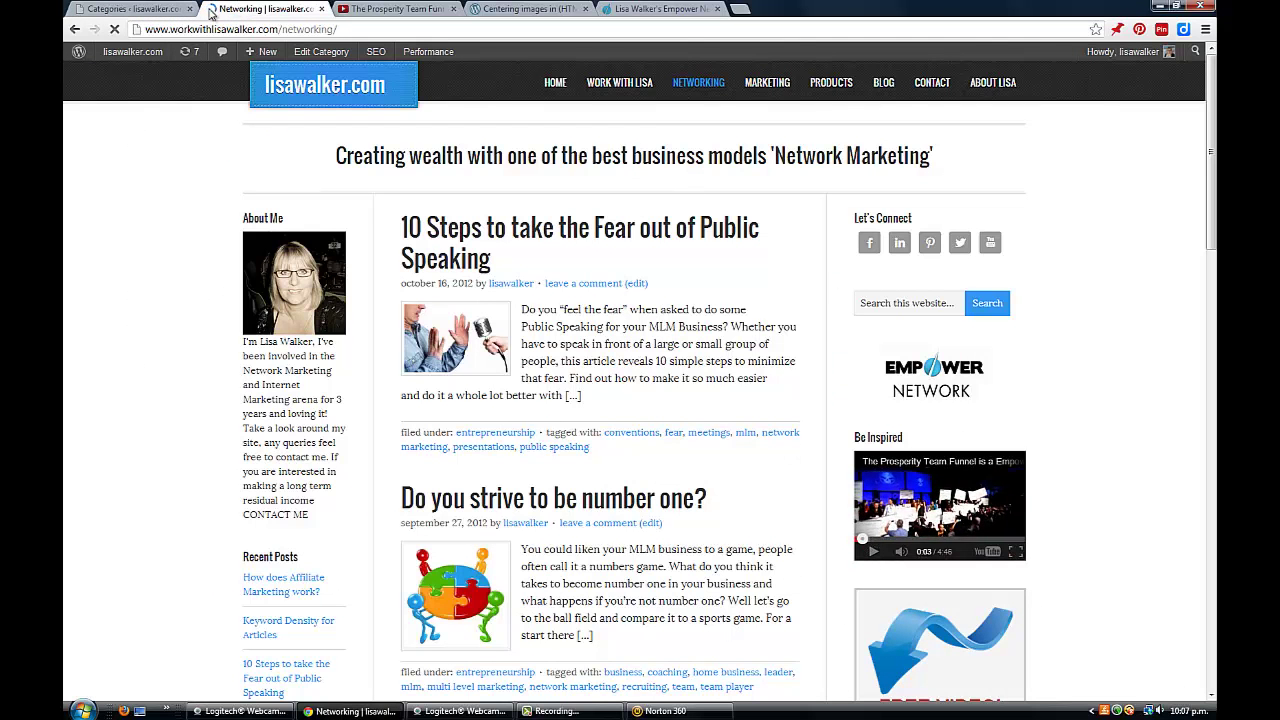
Open the Menus page and show the full list of categories available for adding to the Top Menu.
click(135, 9)
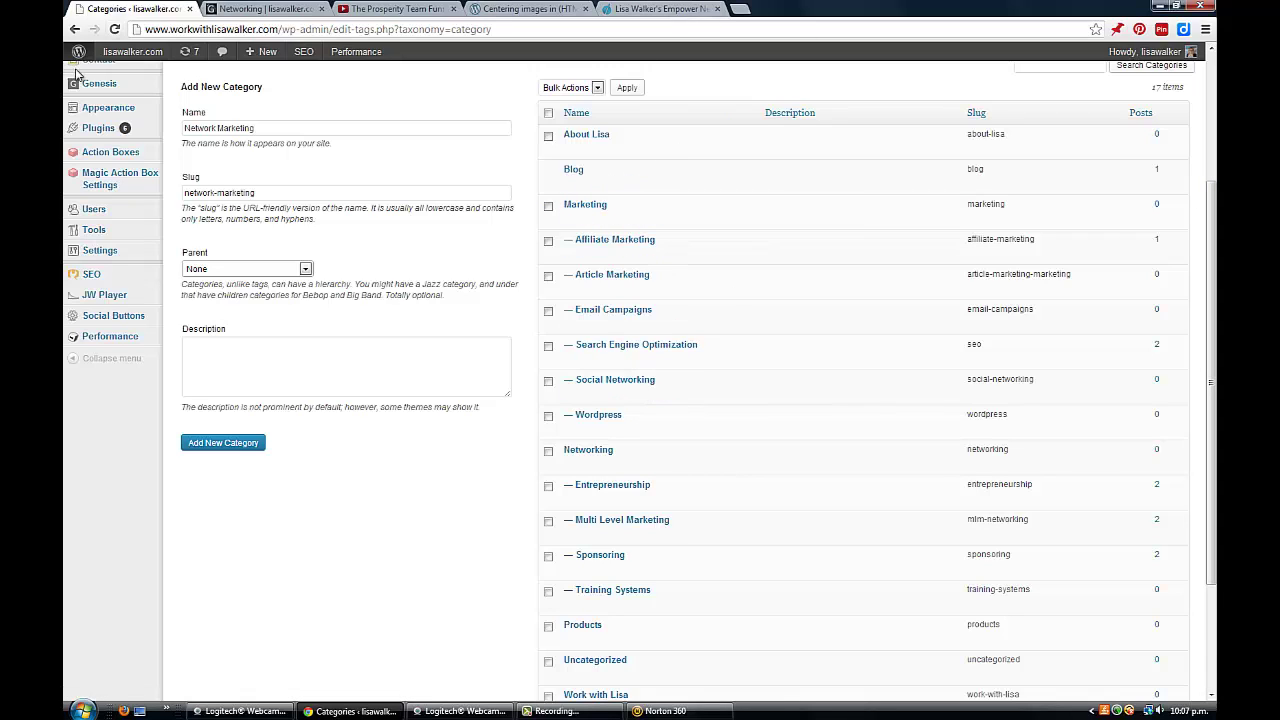
mouse_move(84, 107)
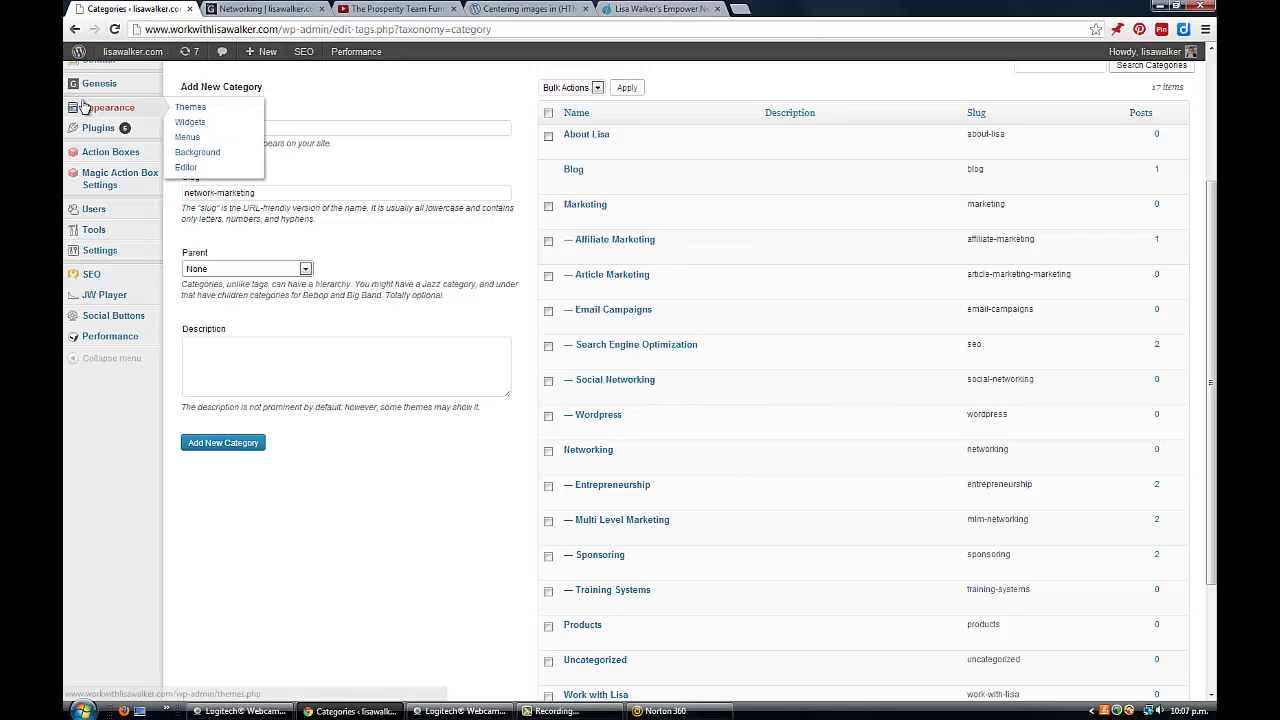
click(186, 138)
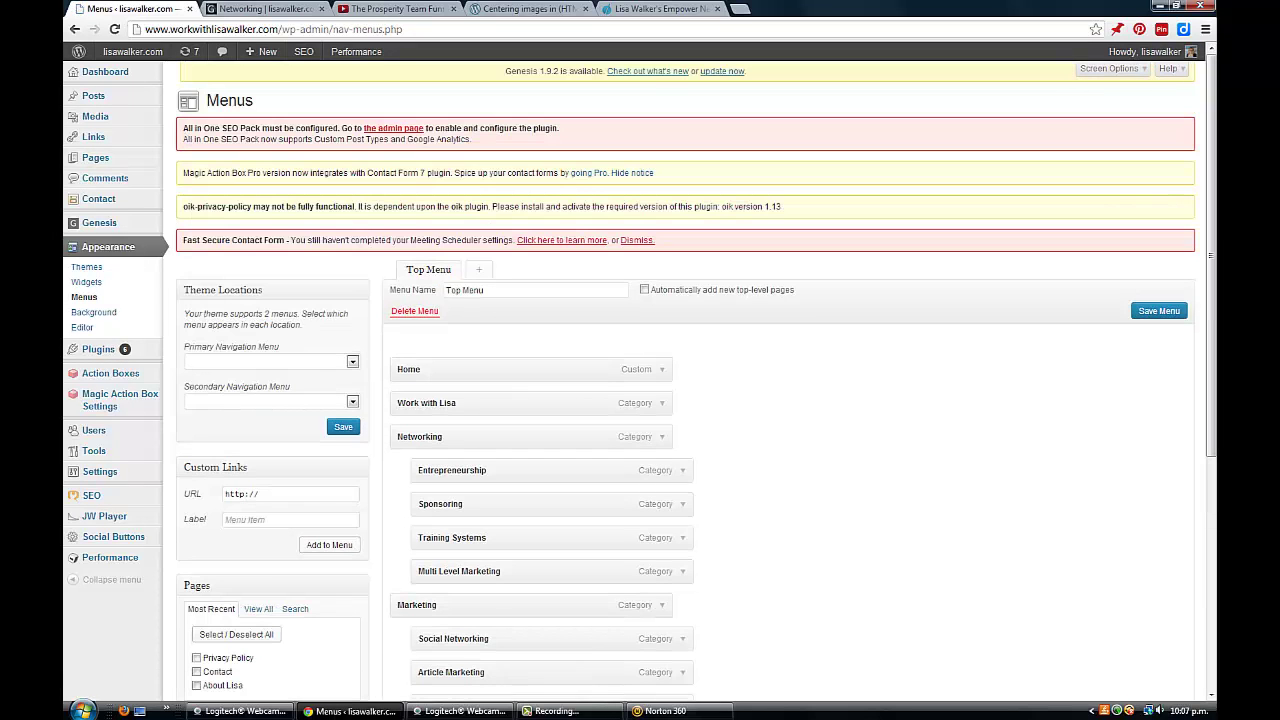
scroll(897, 374, down, 2)
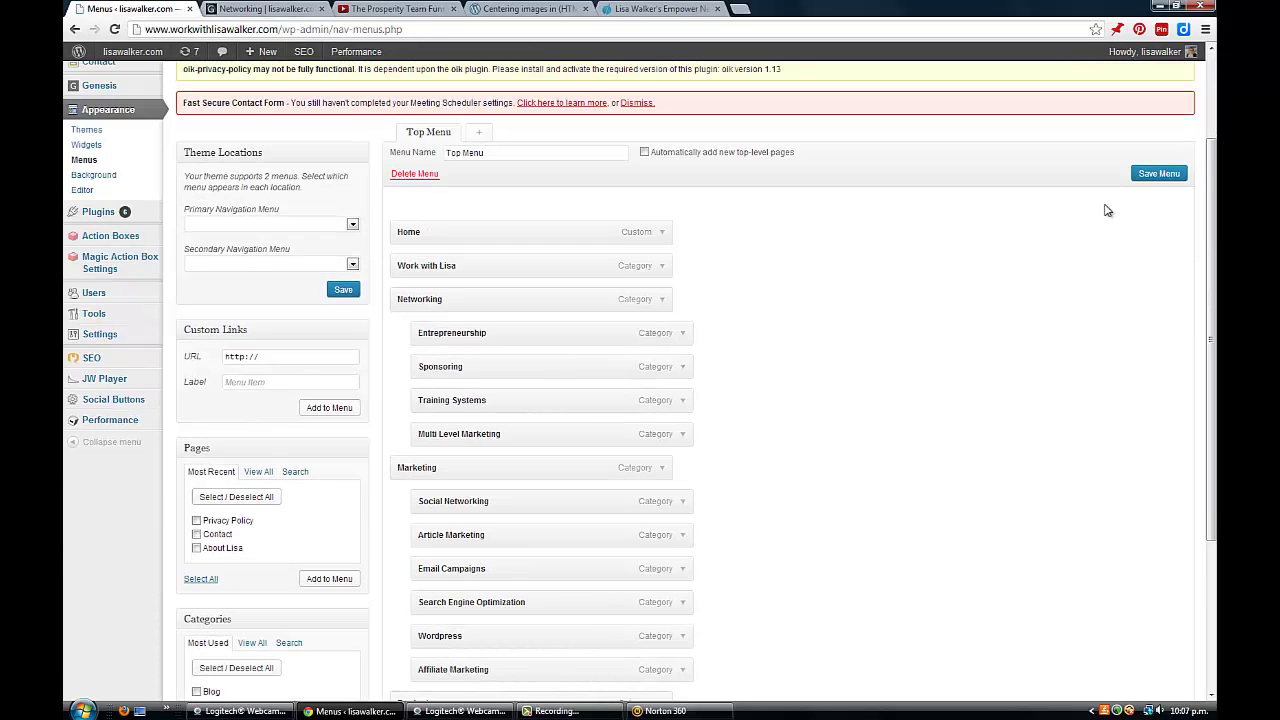
scroll(280, 348, down, 4)
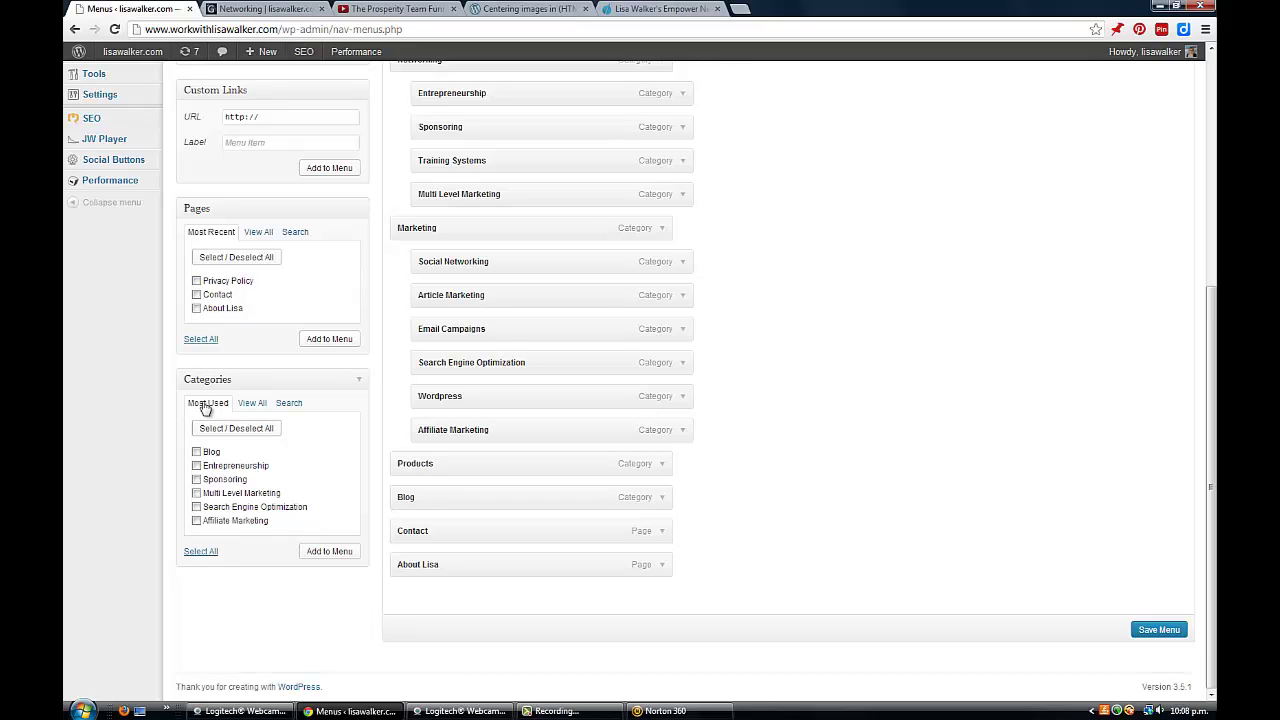
click(250, 403)
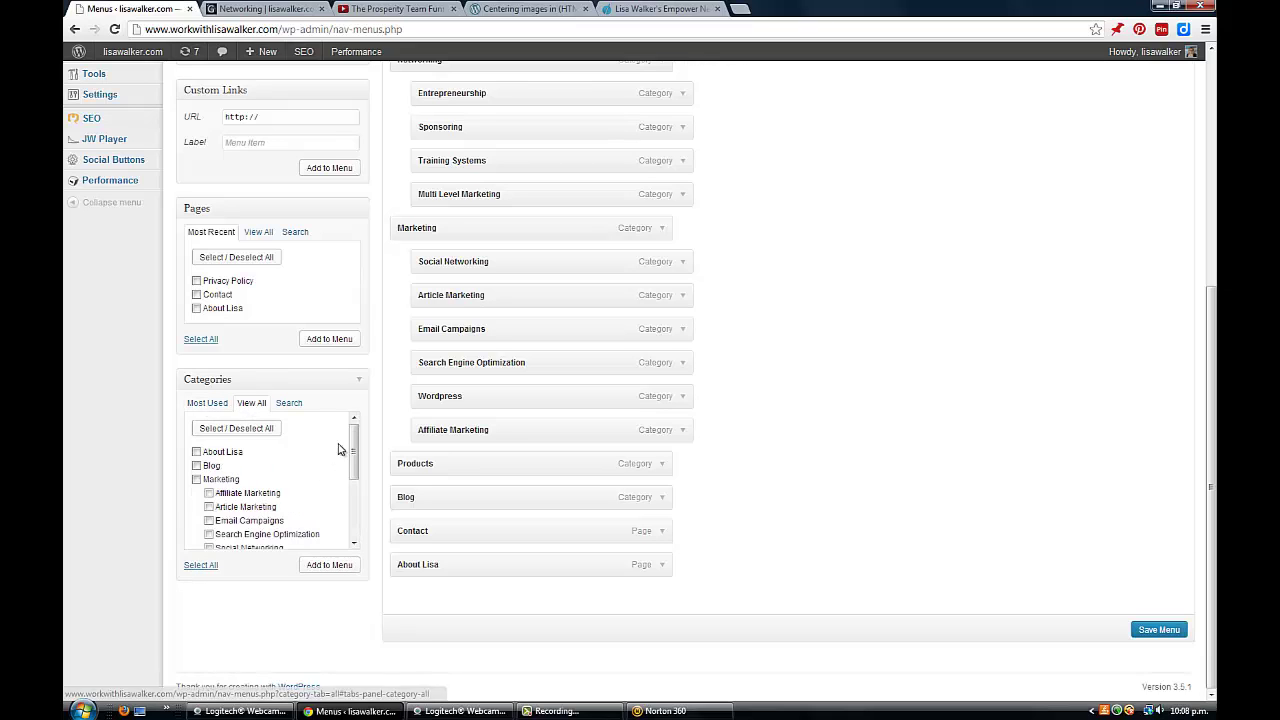
mouse_move(351, 449)
mouse_down()
mouse_move(354, 514)
mouse_move(356, 432)
mouse_up()
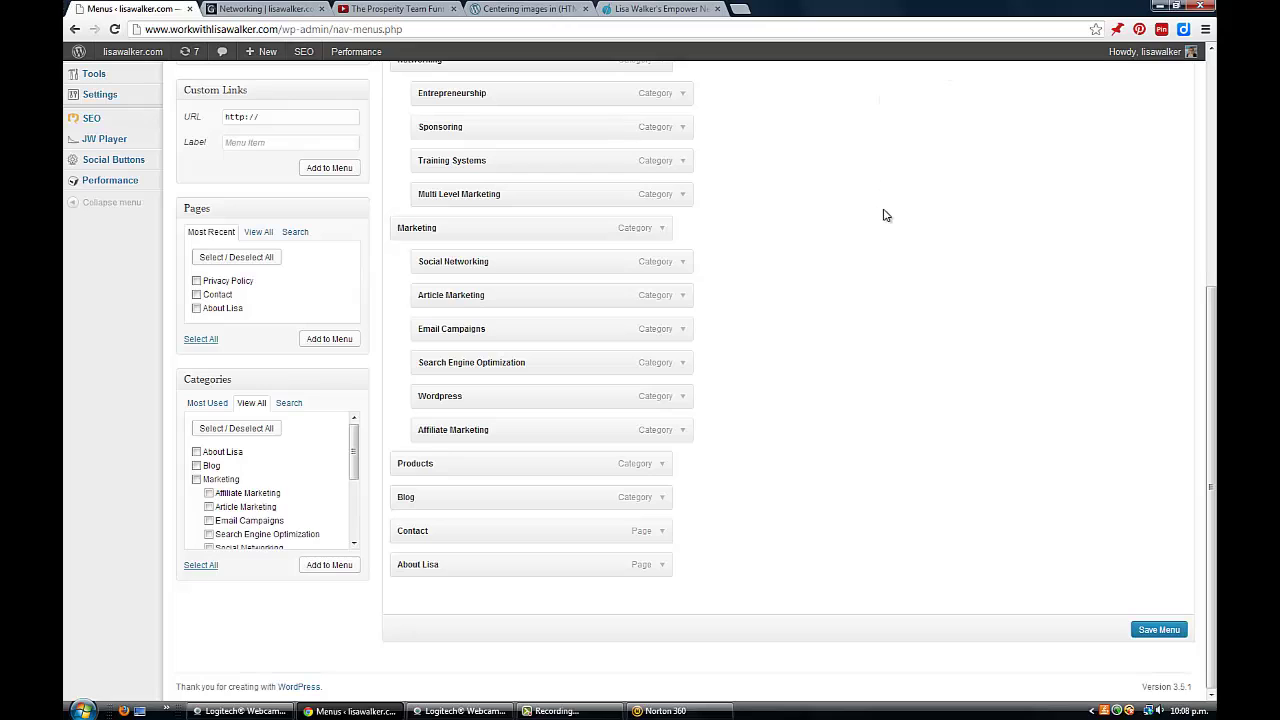
Compare the nested items under Networking in the Top Menu with the Networking submenu on the live site.
scroll(884, 215, up, 3)
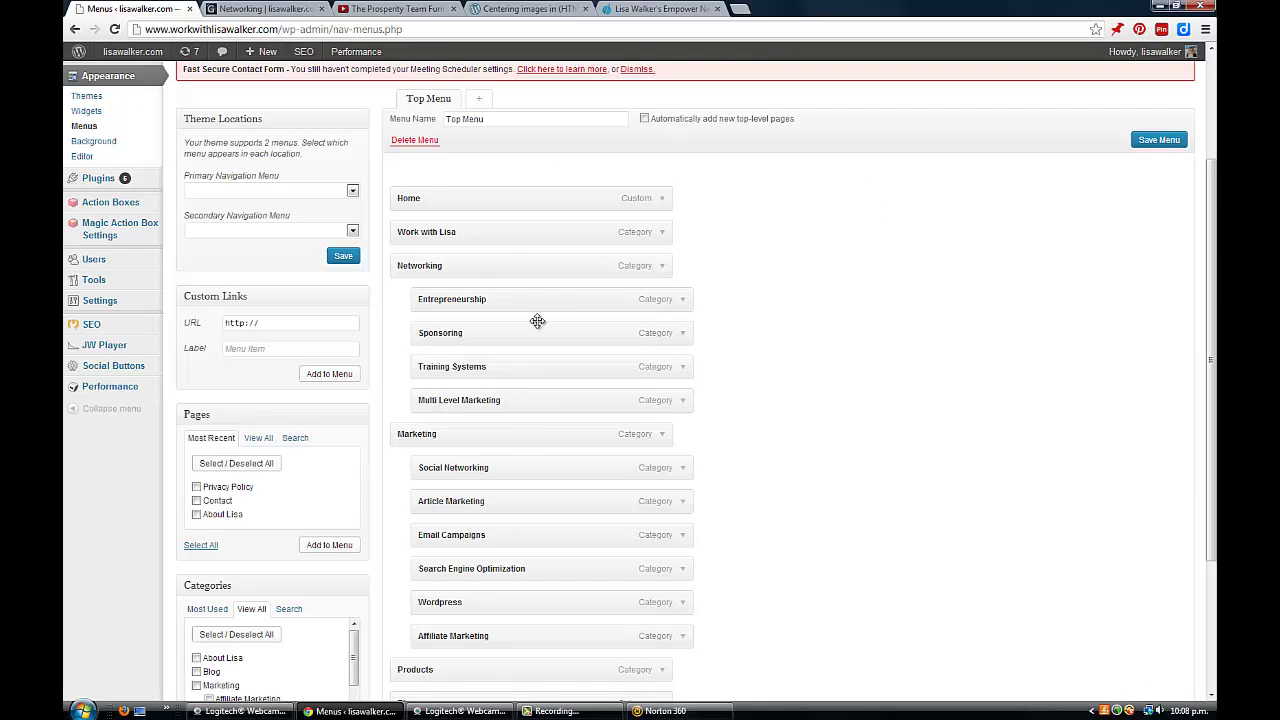
drag(577, 297, 533, 297)
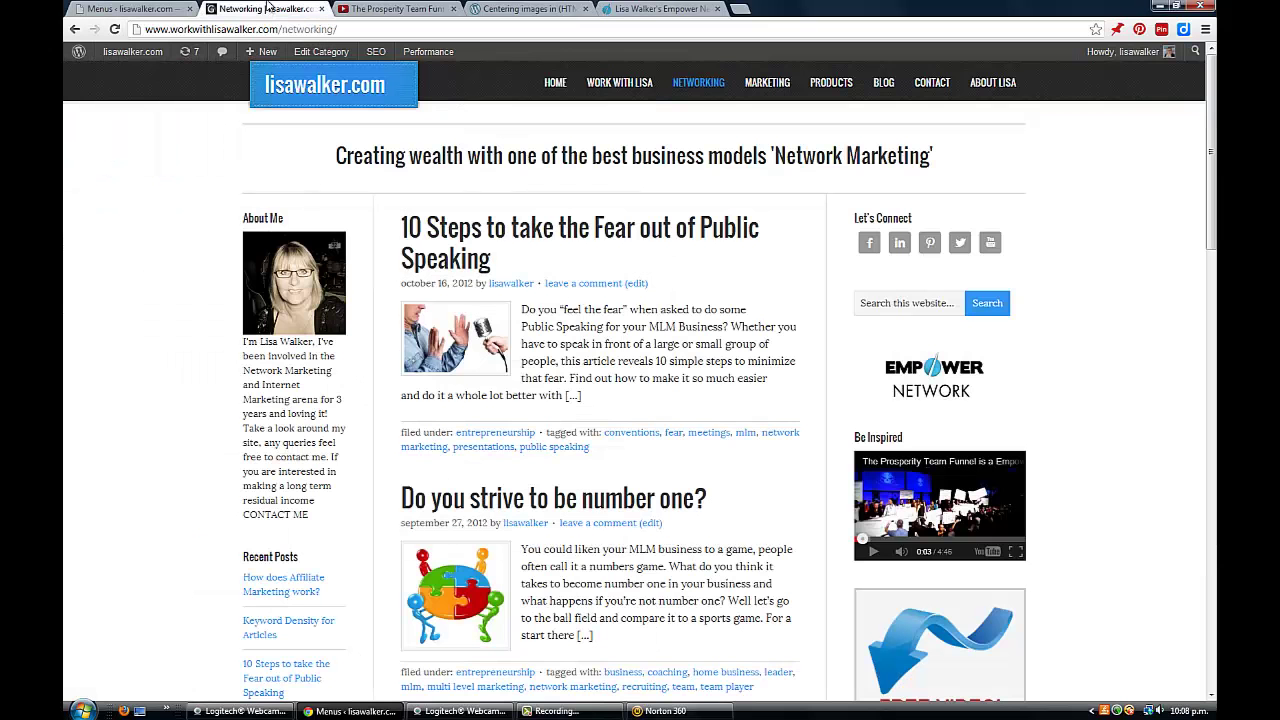
click(265, 9)
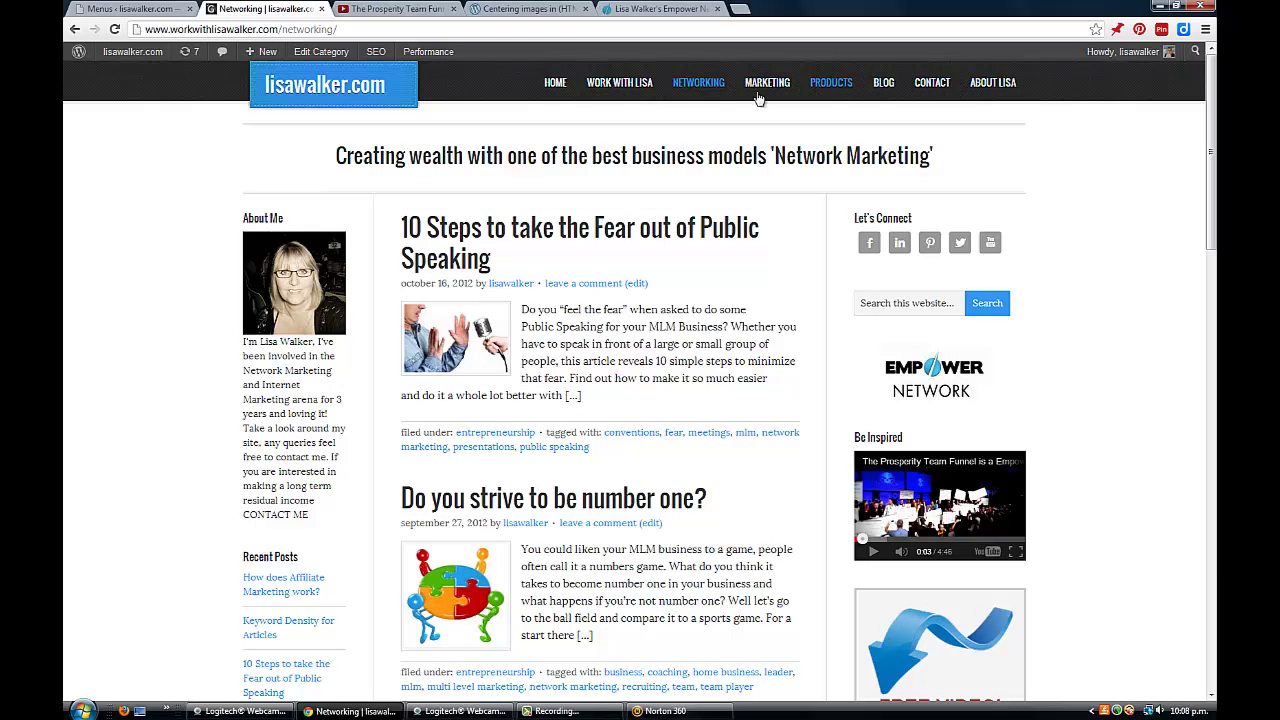
click(148, 10)
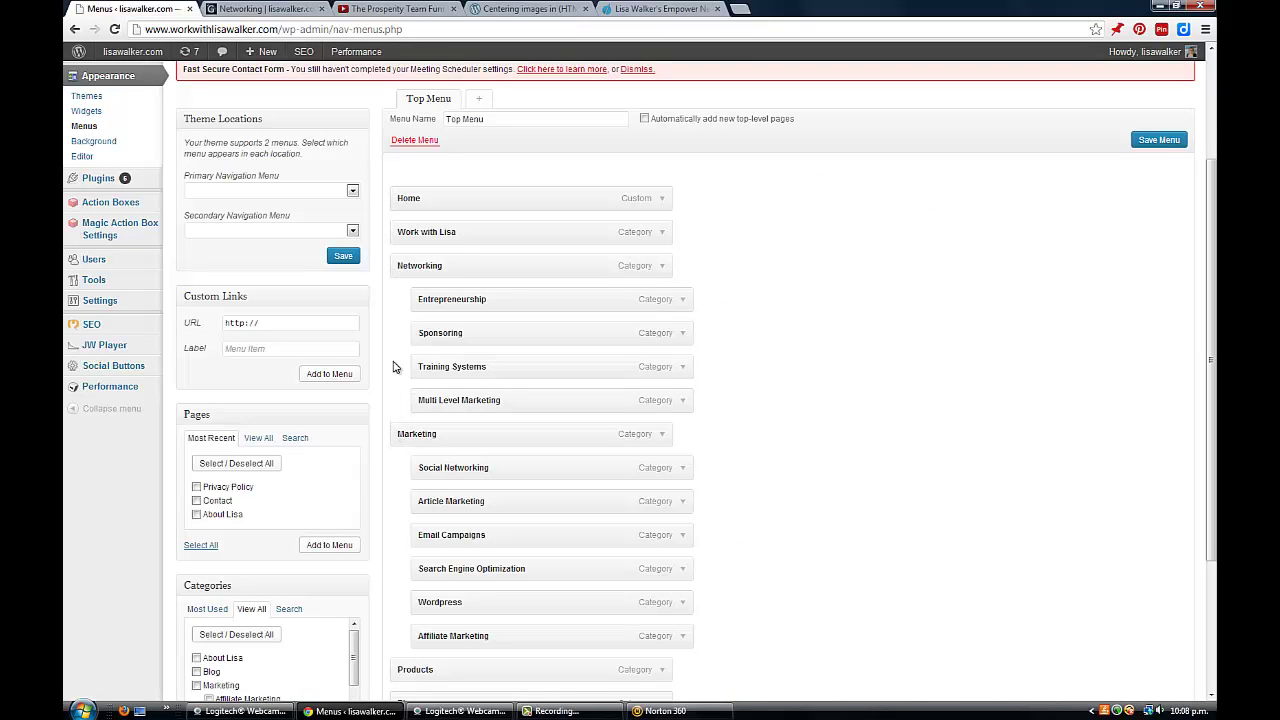
click(254, 8)
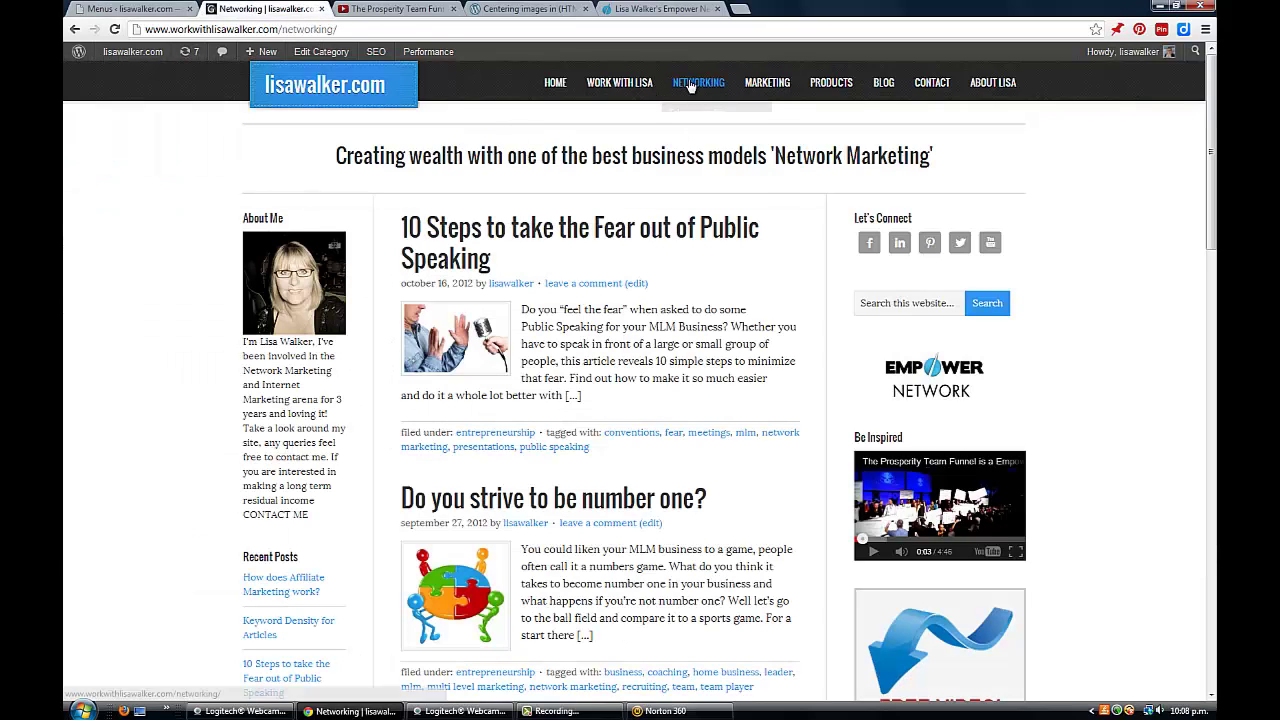
mouse_move(690, 87)
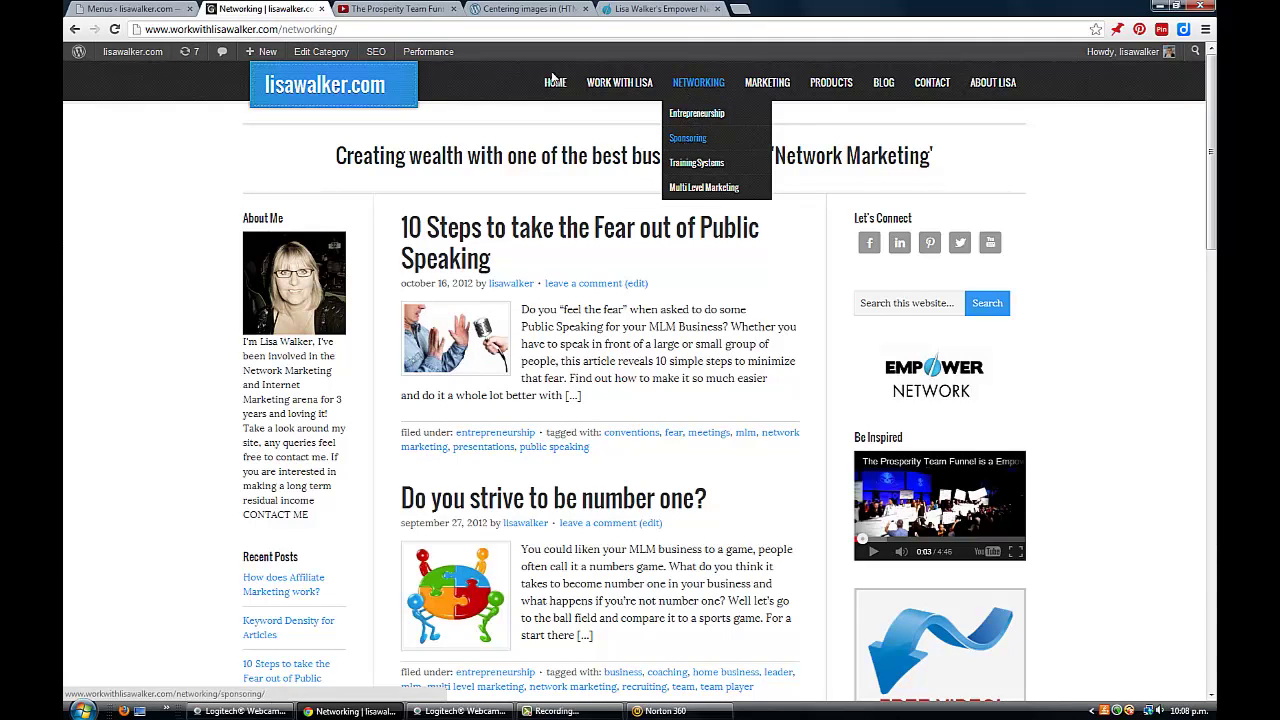
click(140, 8)
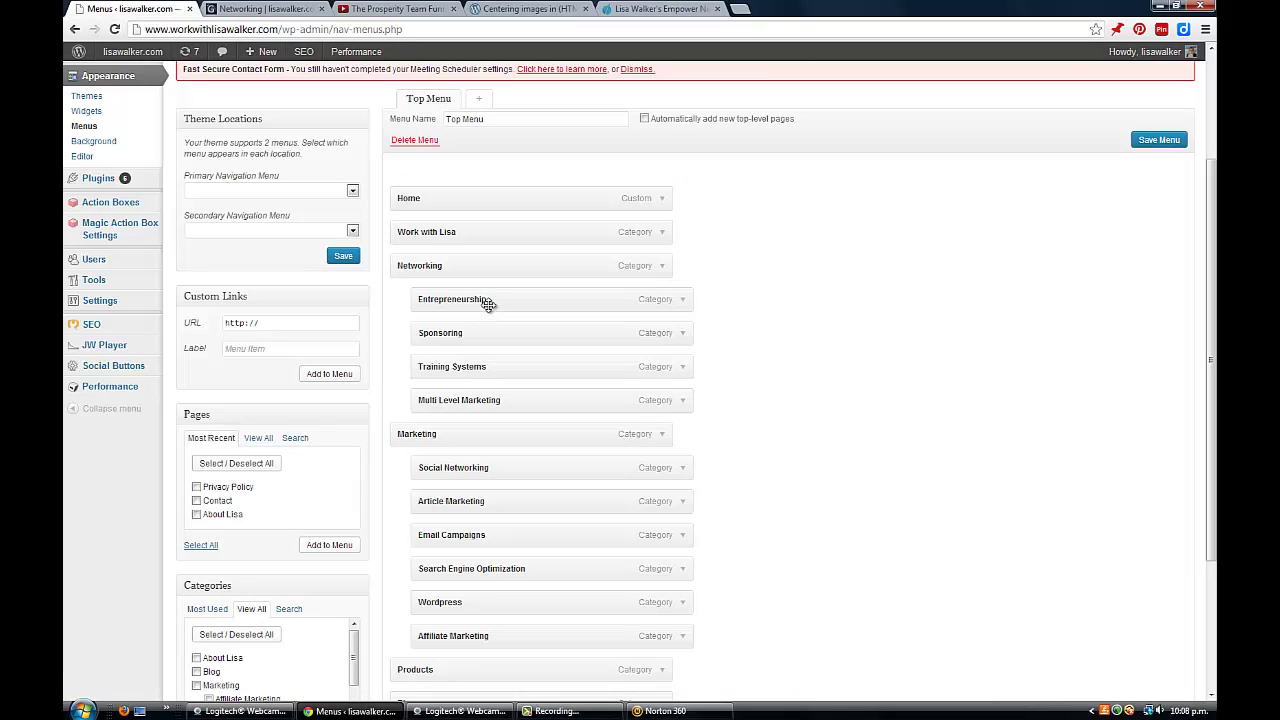
Try changing Entrepreneurship's indentation in the Top Menu, and nest Multi Level Marketing under it before restoring it below Training Systems.
drag(492, 300, 450, 295)
drag(540, 294, 462, 298)
drag(465, 300, 513, 301)
drag(521, 401, 451, 330)
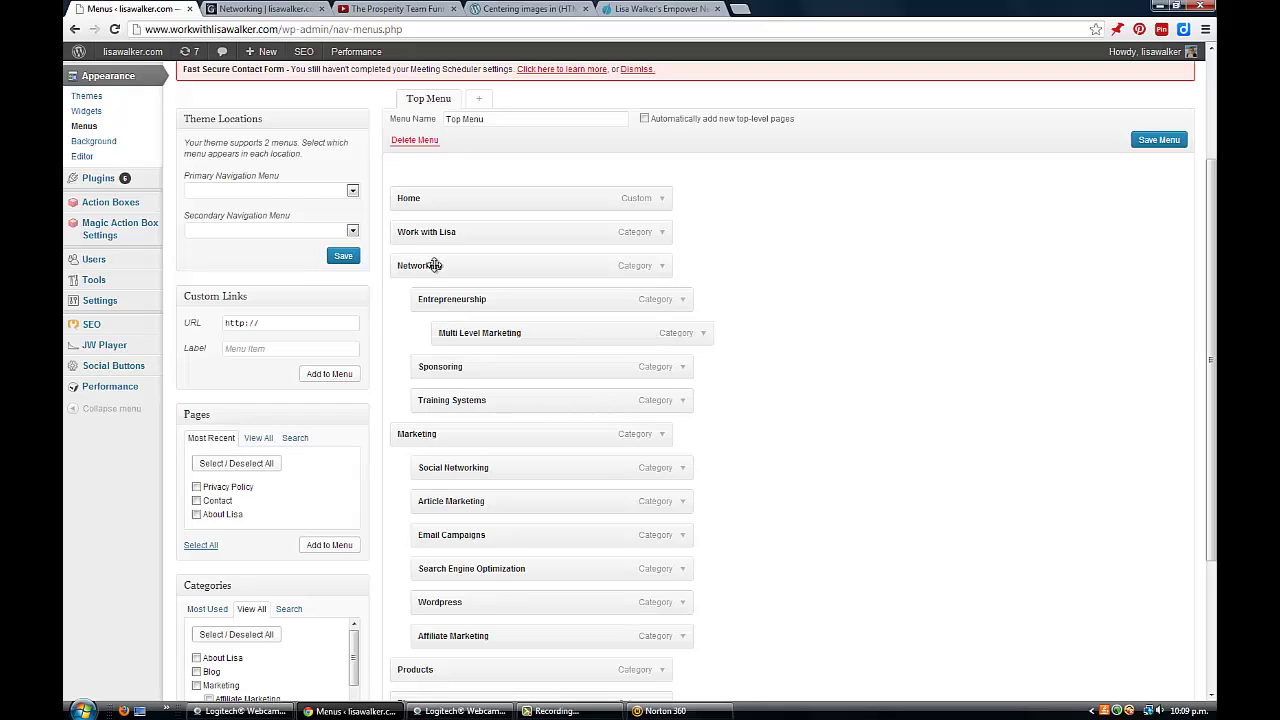
drag(534, 332, 480, 393)
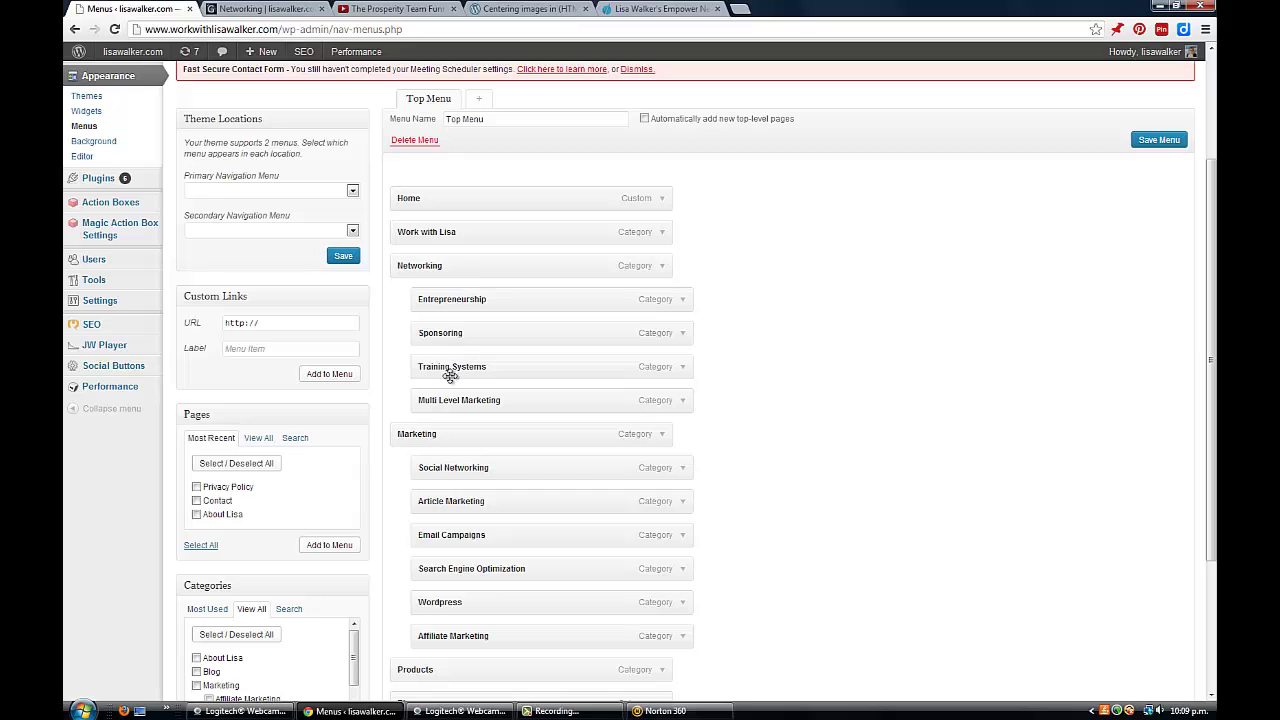
Check the live site's Networking submenu again and review the Marketing section and remaining items of the Top Menu.
click(247, 12)
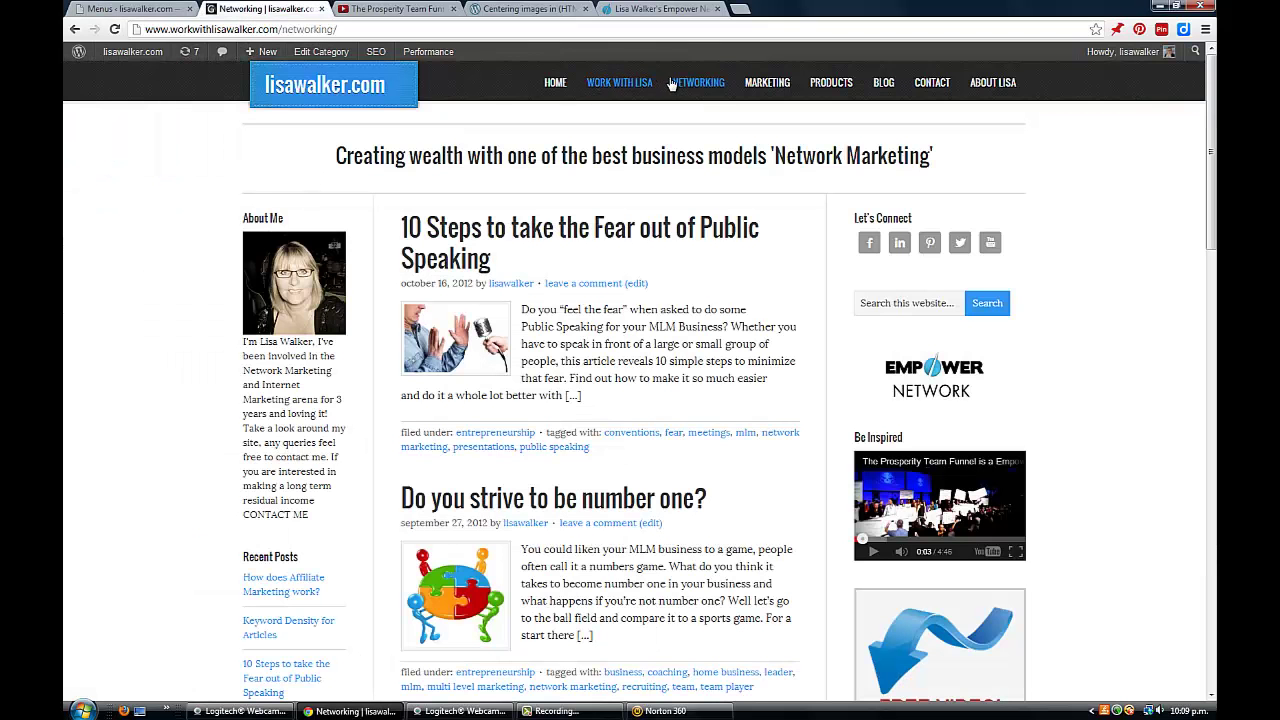
mouse_move(683, 84)
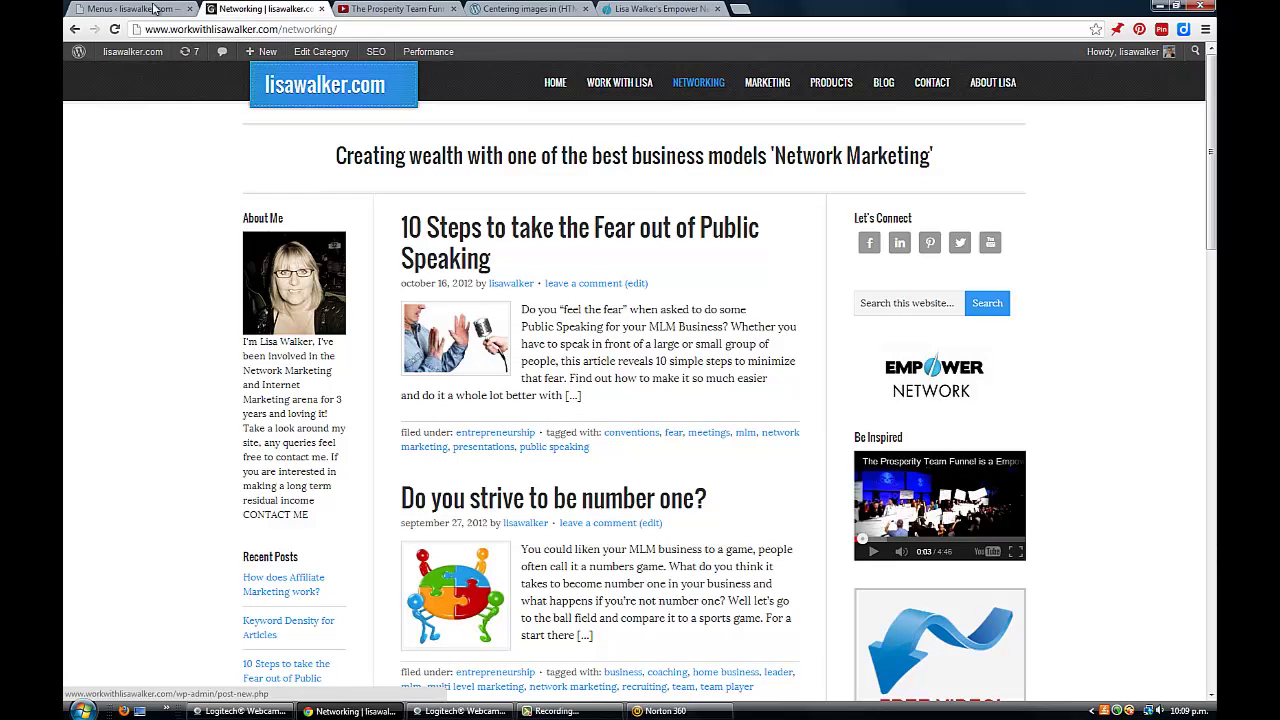
click(146, 8)
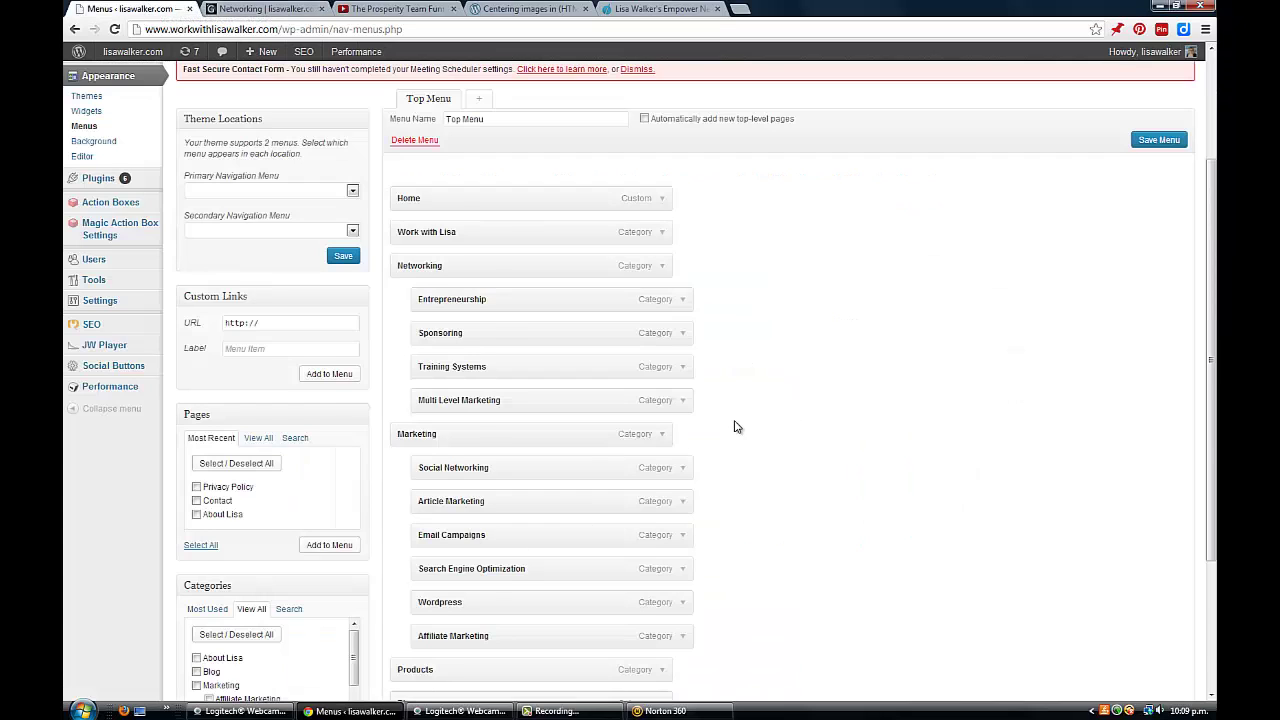
scroll(734, 428, down, 2)
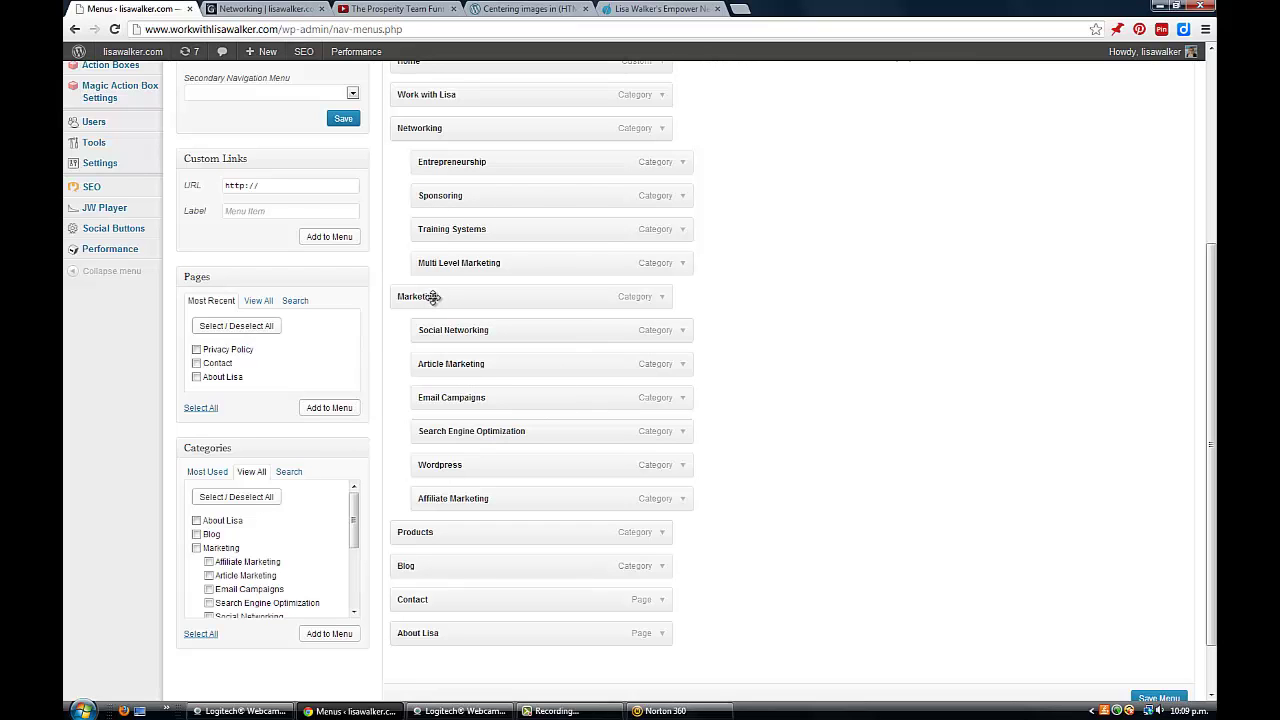
View the live site's Entrepreneurship page under Networking, pause its sidebar video, and return to the Top Menu items.
click(262, 10)
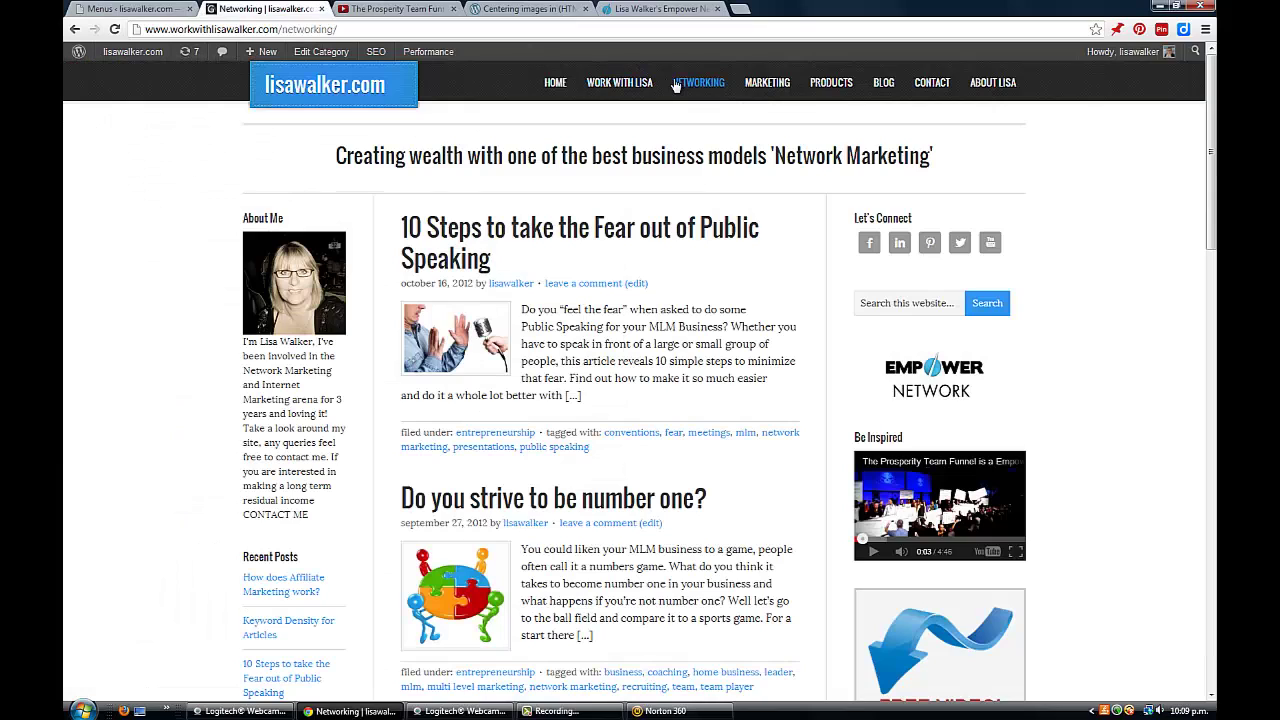
mouse_move(676, 86)
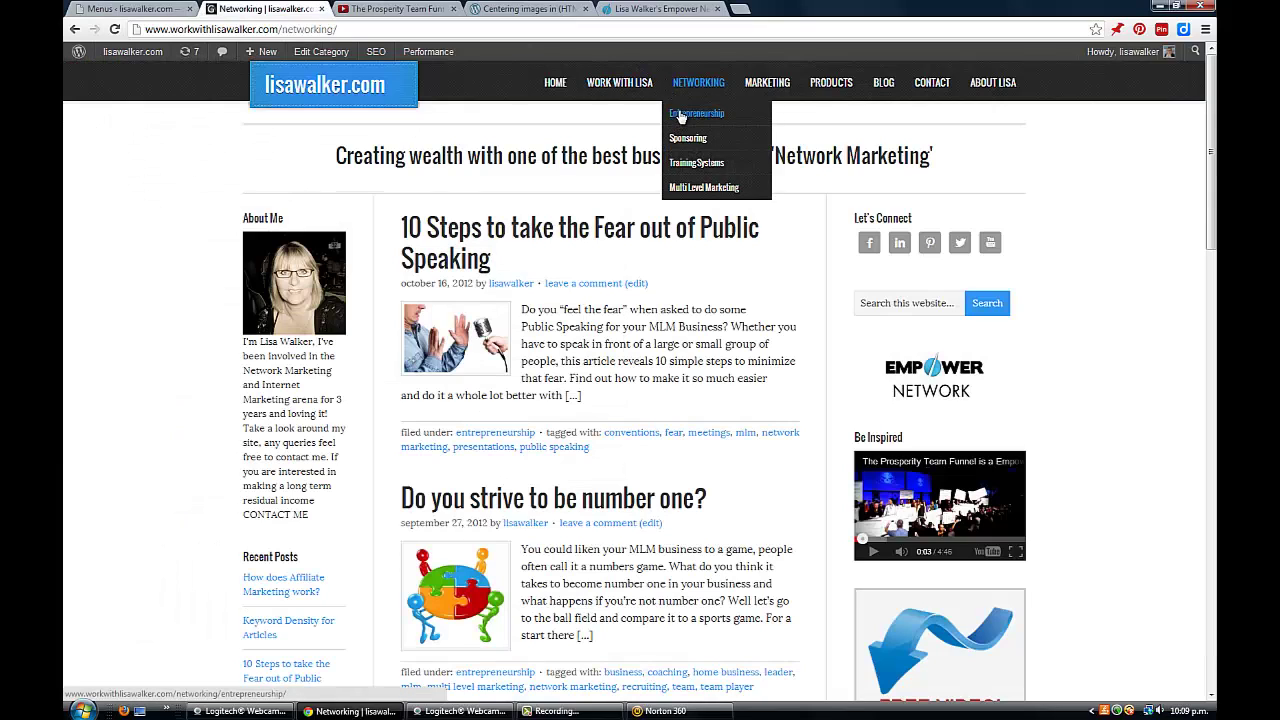
click(680, 115)
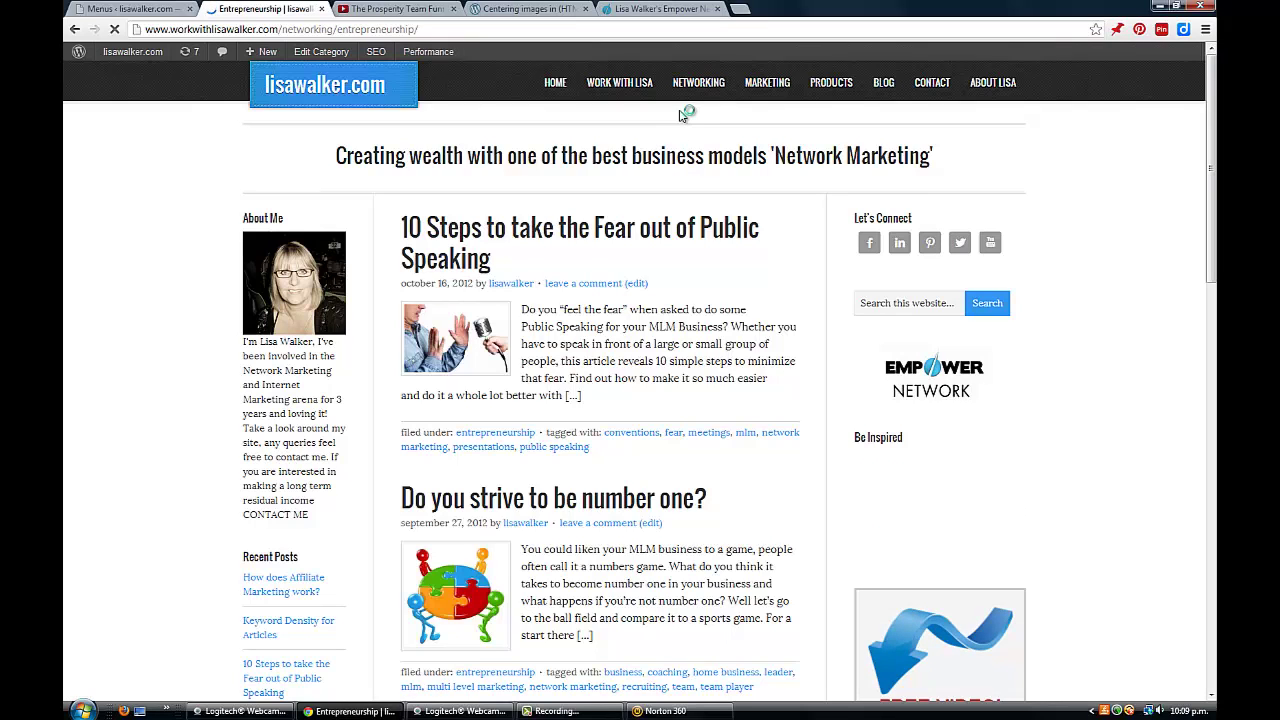
mouse_move(715, 88)
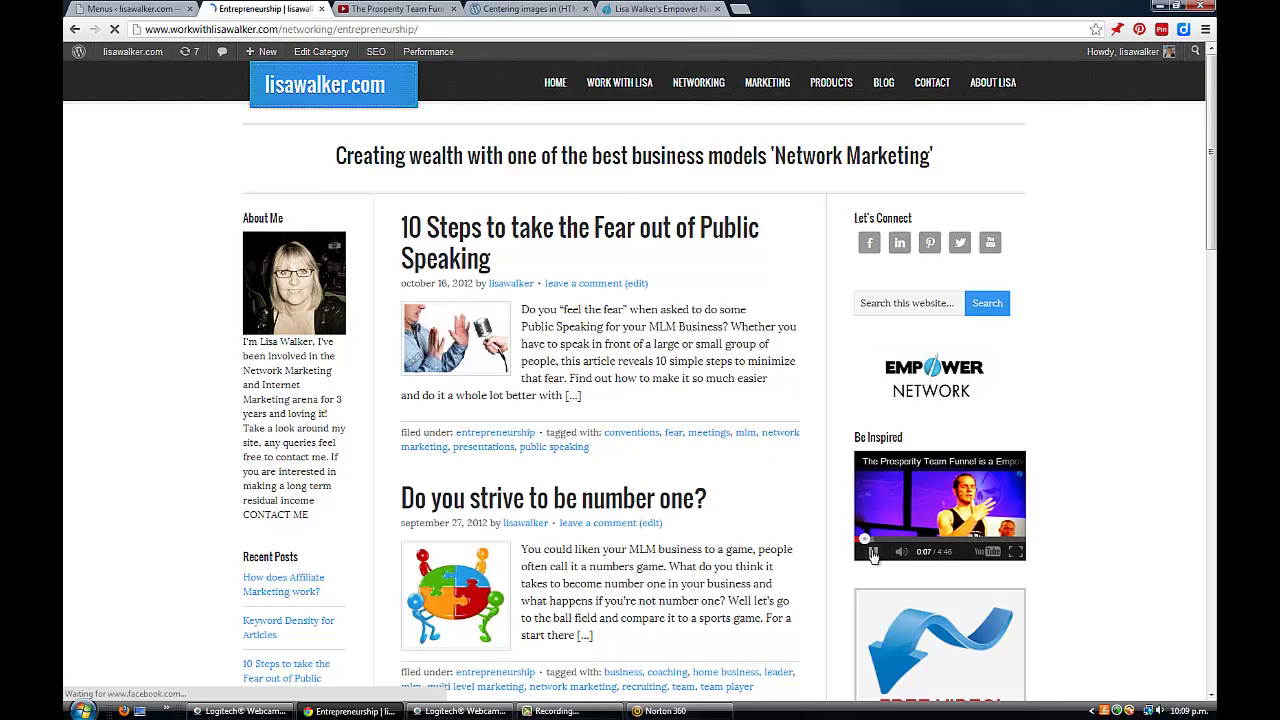
click(872, 553)
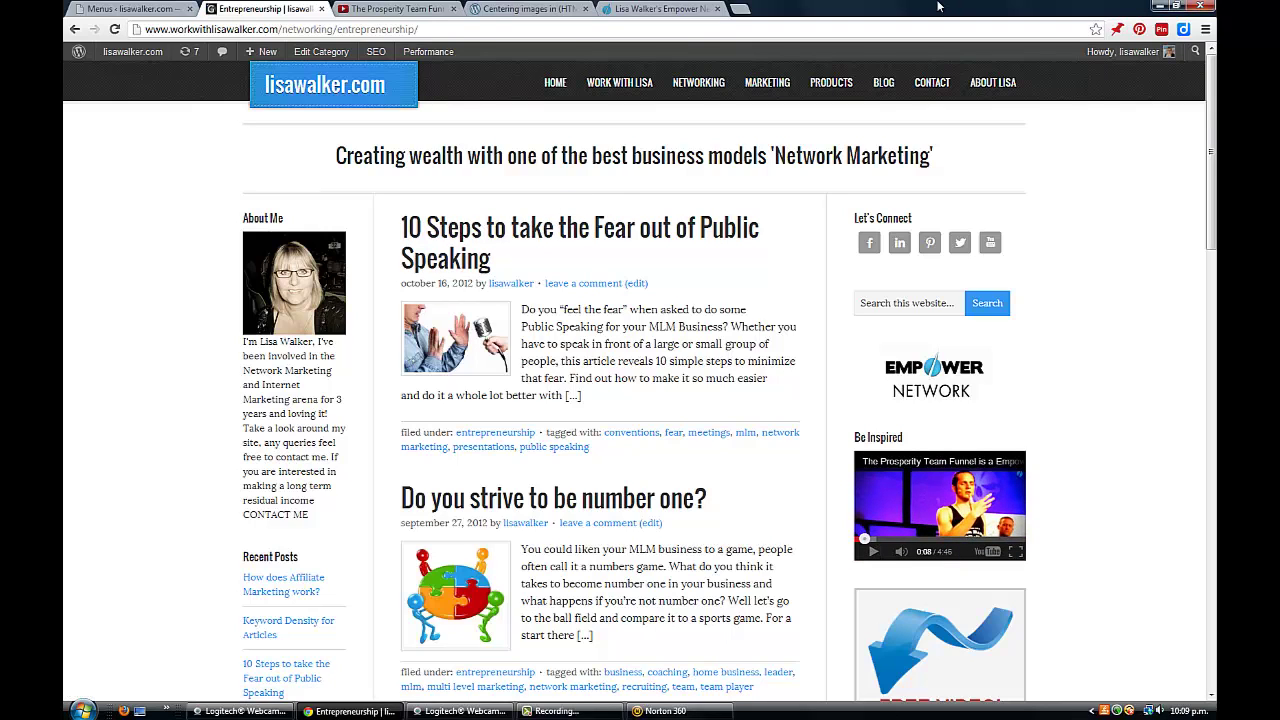
click(137, 8)
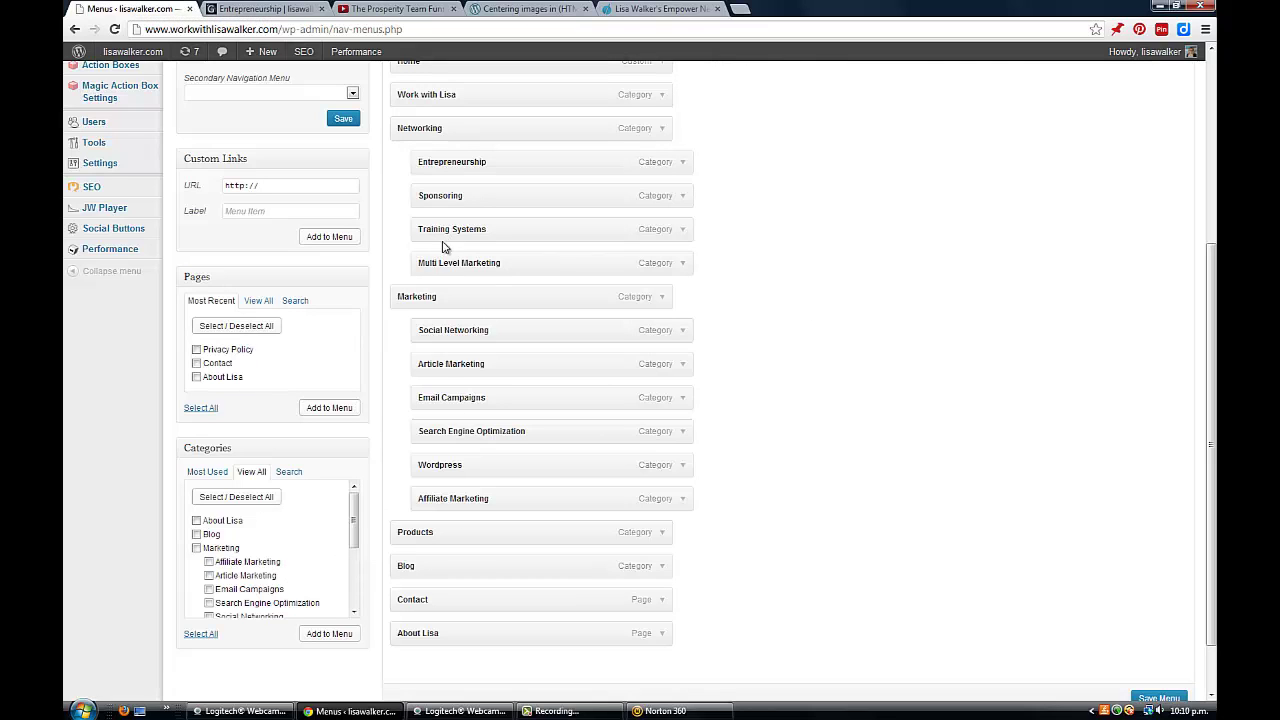
scroll(963, 367, up, 3)
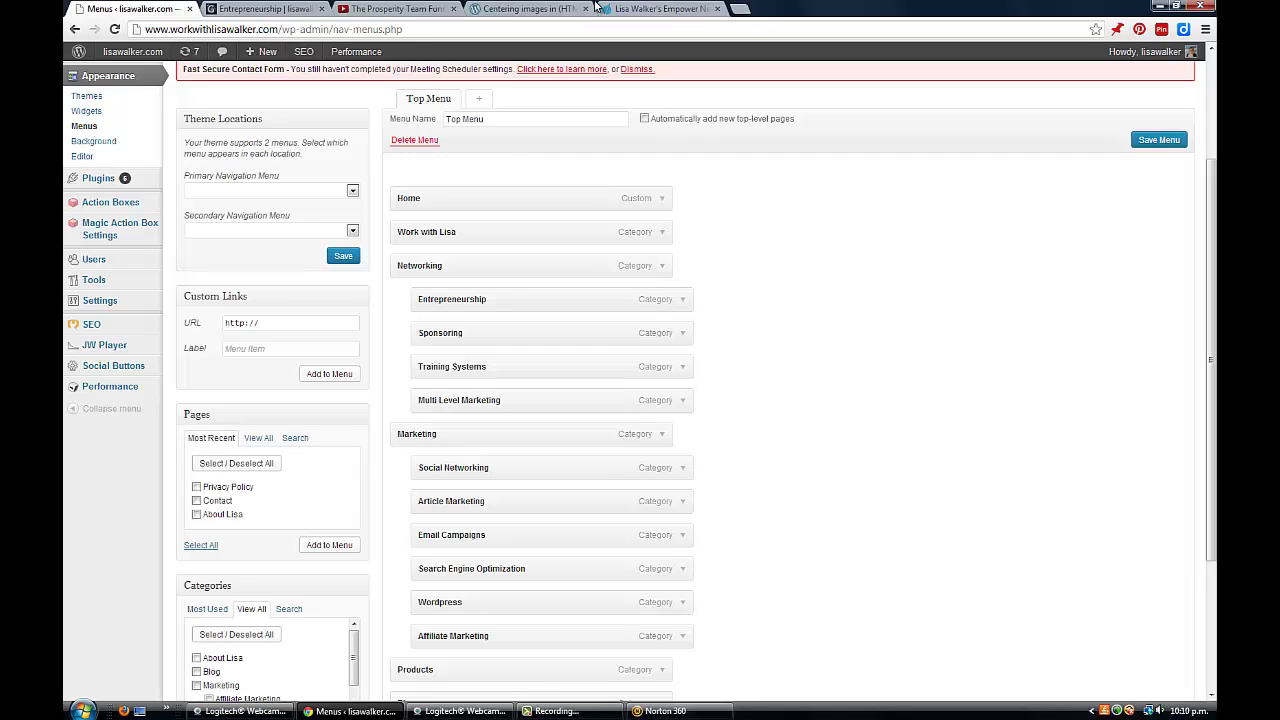
Open the Join Today page on the Empower Network blog and copy its full web address.
click(669, 12)
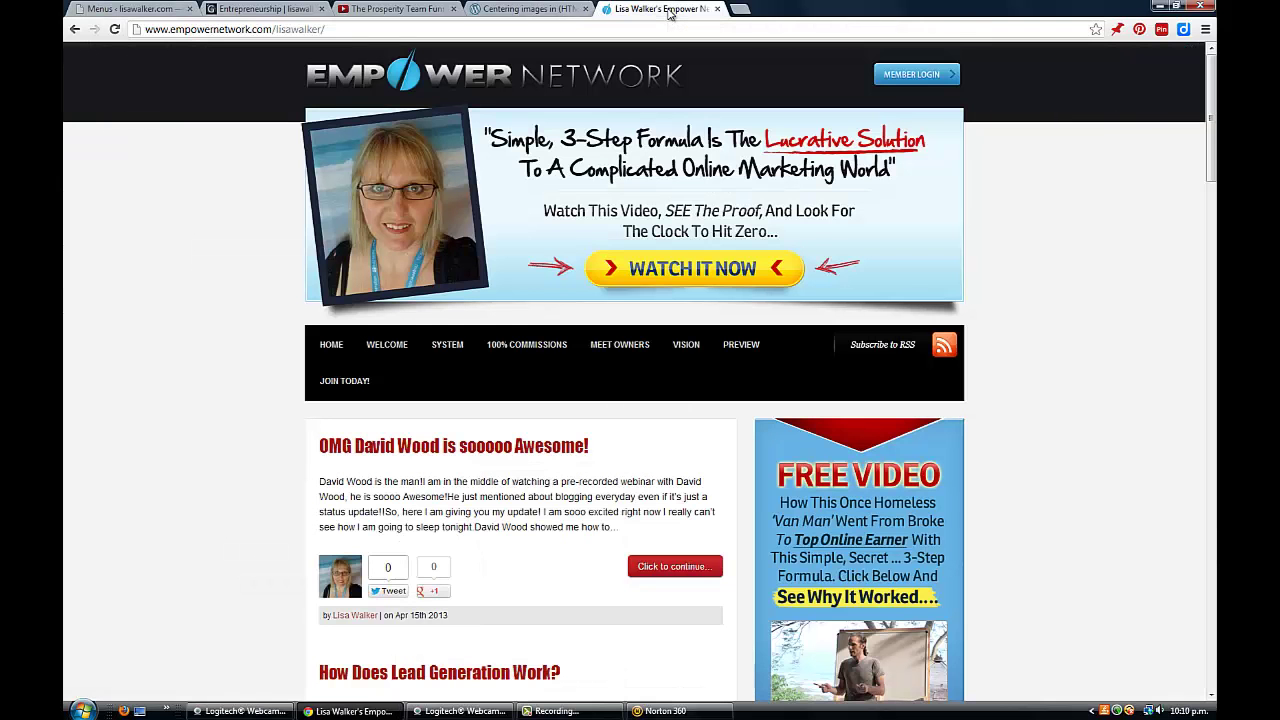
click(343, 383)
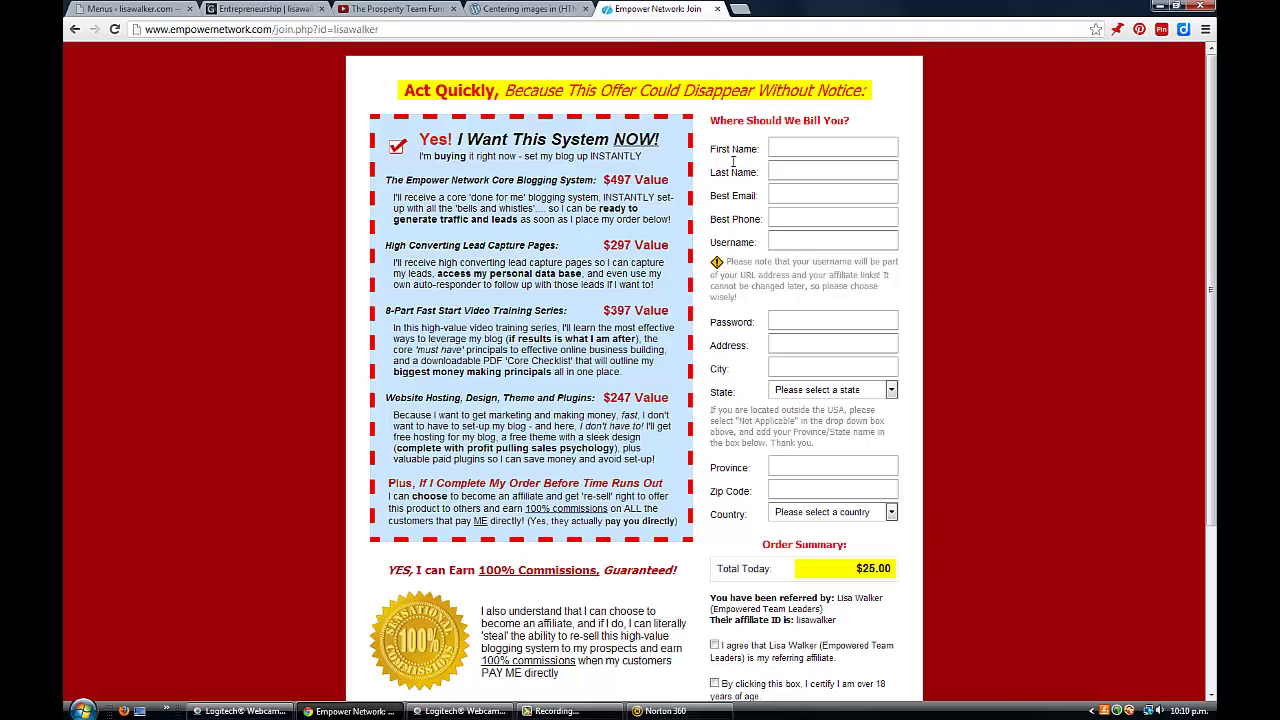
click(812, 218)
click(810, 240)
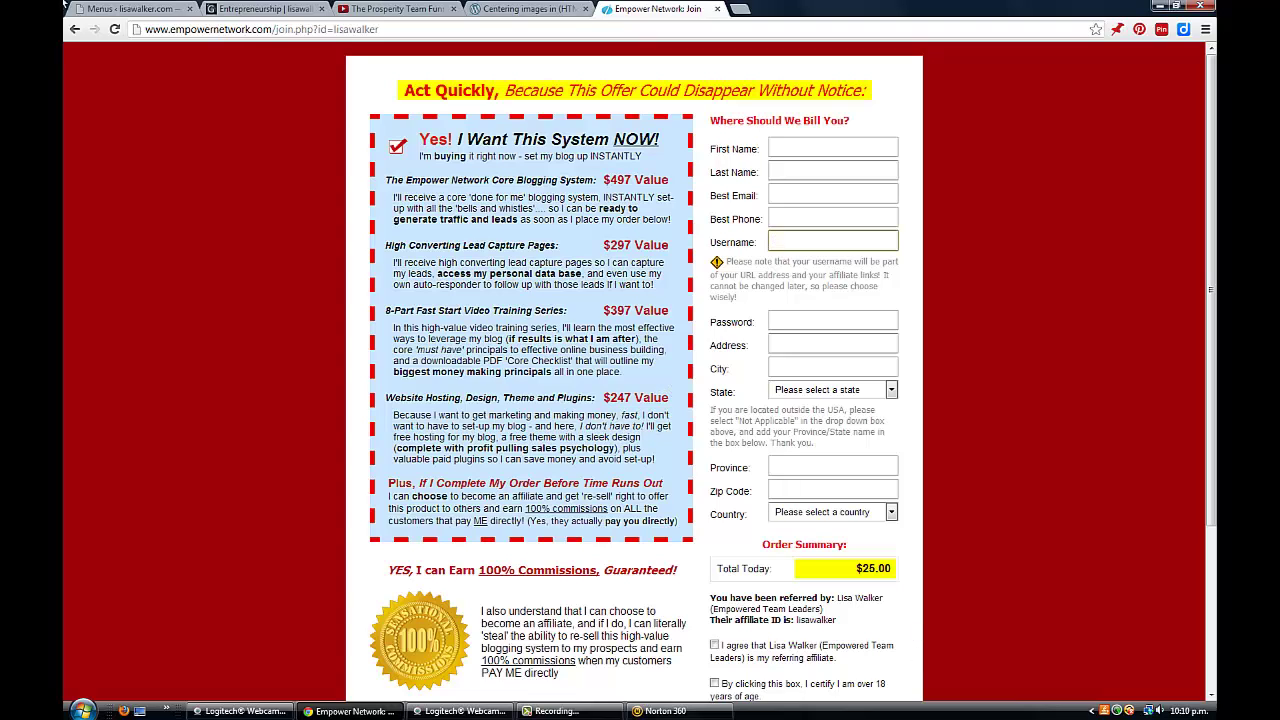
drag(419, 29, 135, 33)
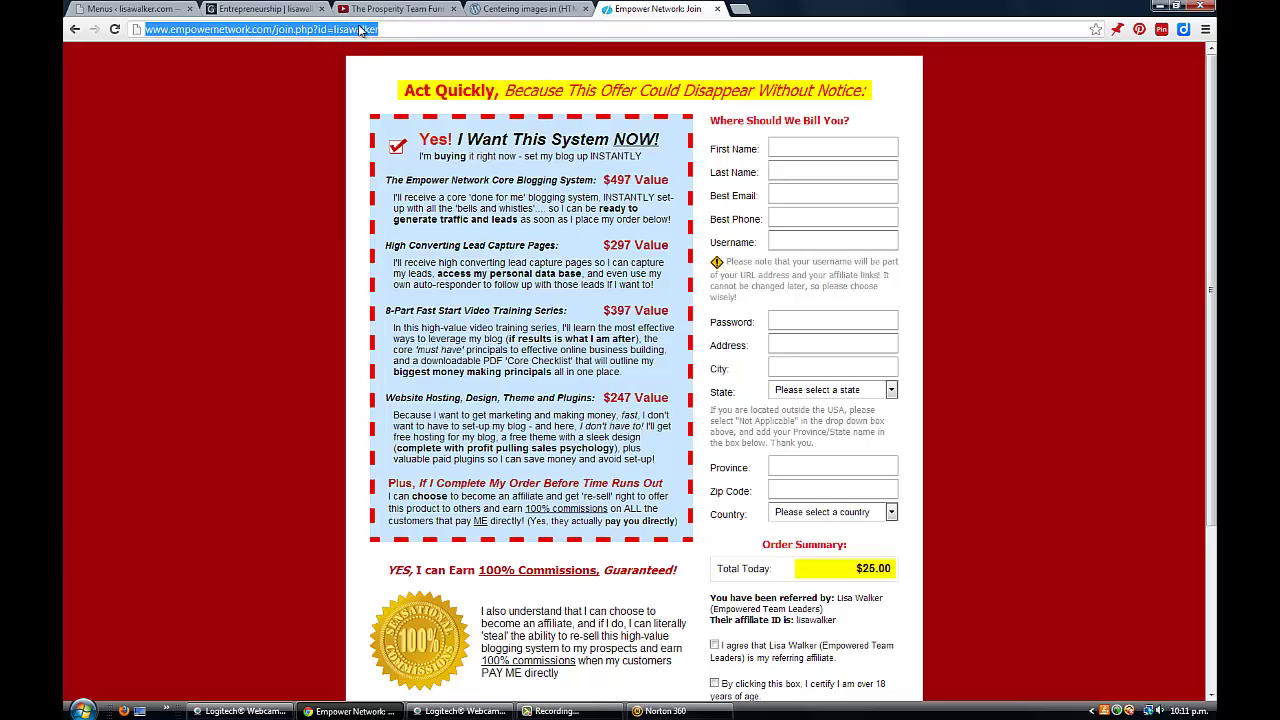
right_click(268, 30)
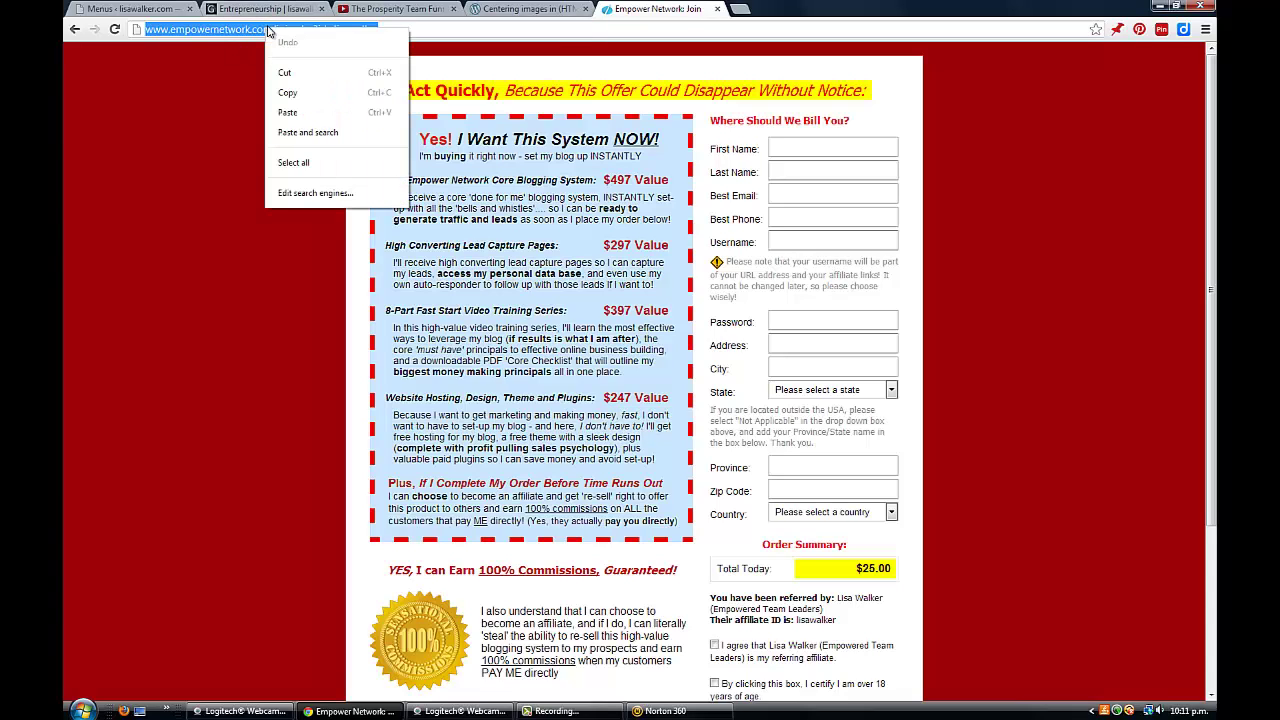
click(288, 93)
Paste the copied join-page address as the URL of a new custom link for the Top Menu.
click(265, 10)
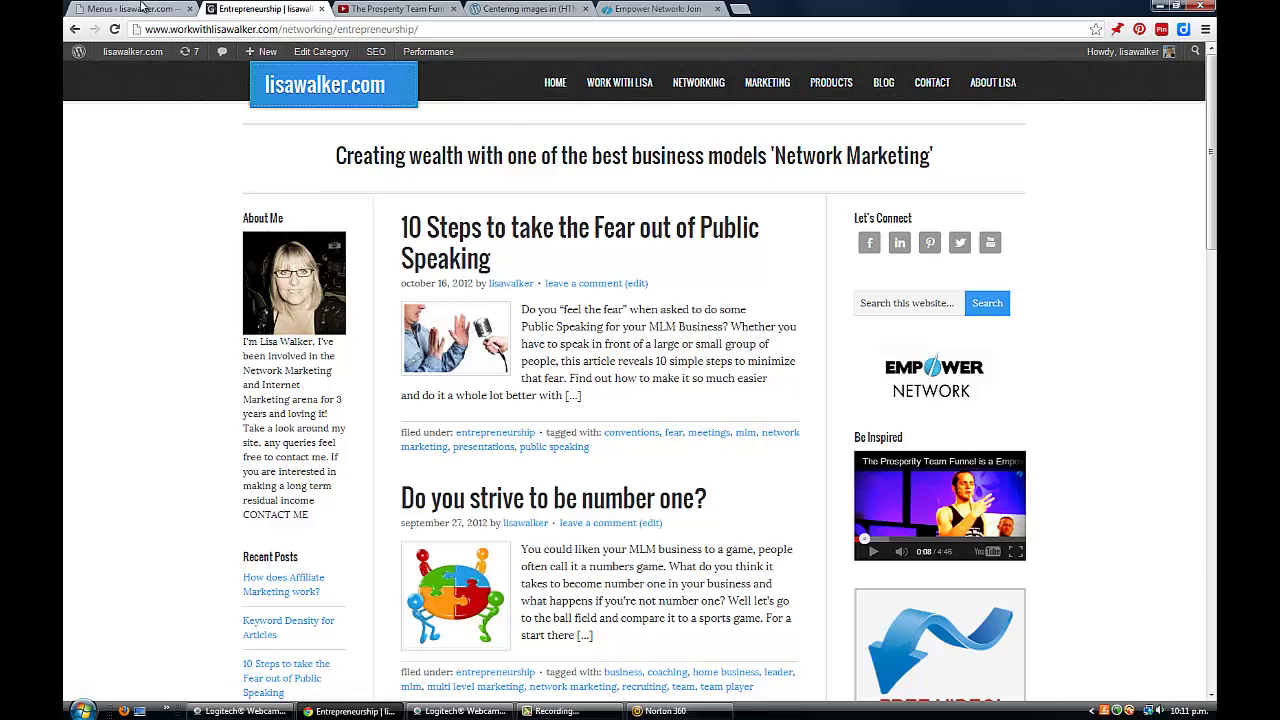
click(140, 8)
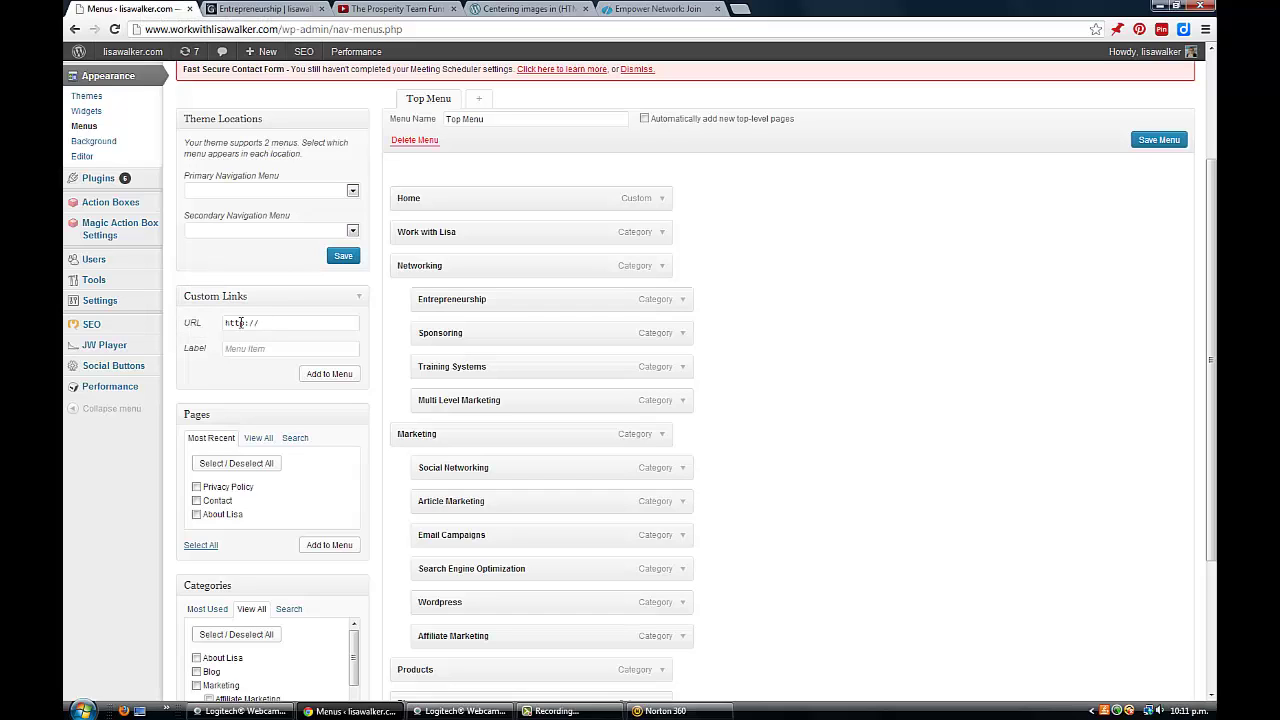
click(269, 326)
right_click(265, 318)
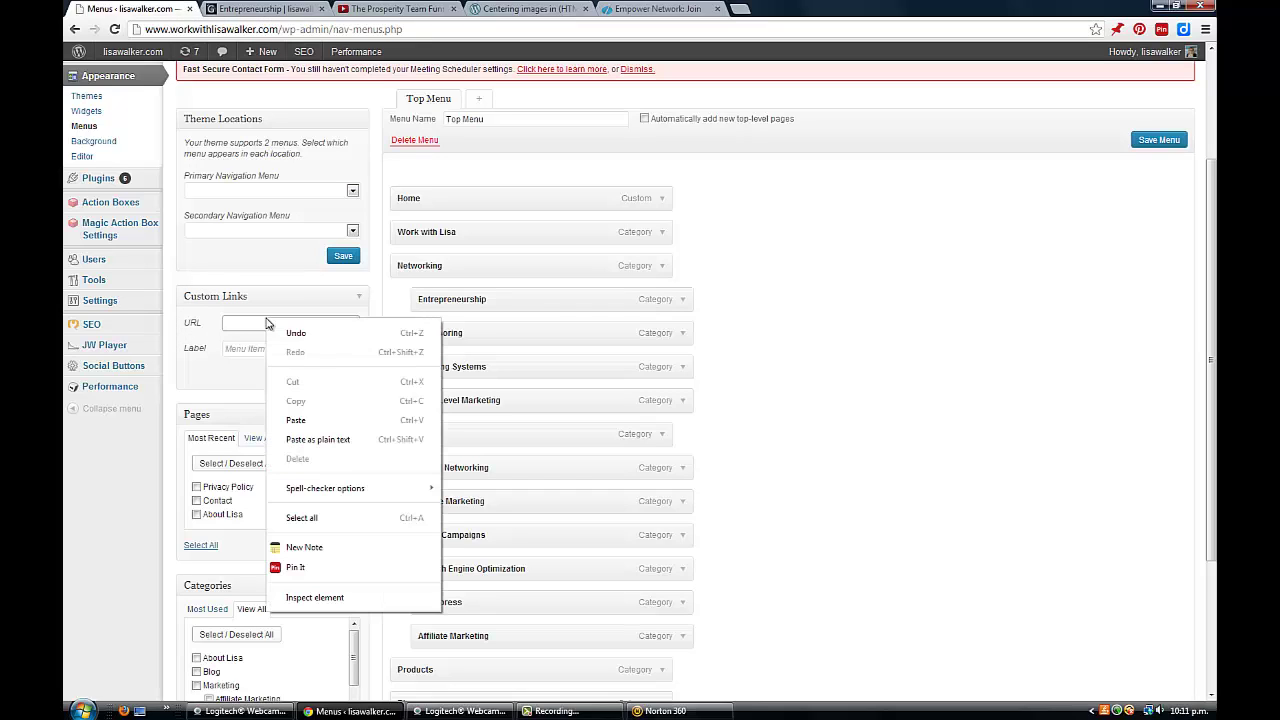
click(307, 421)
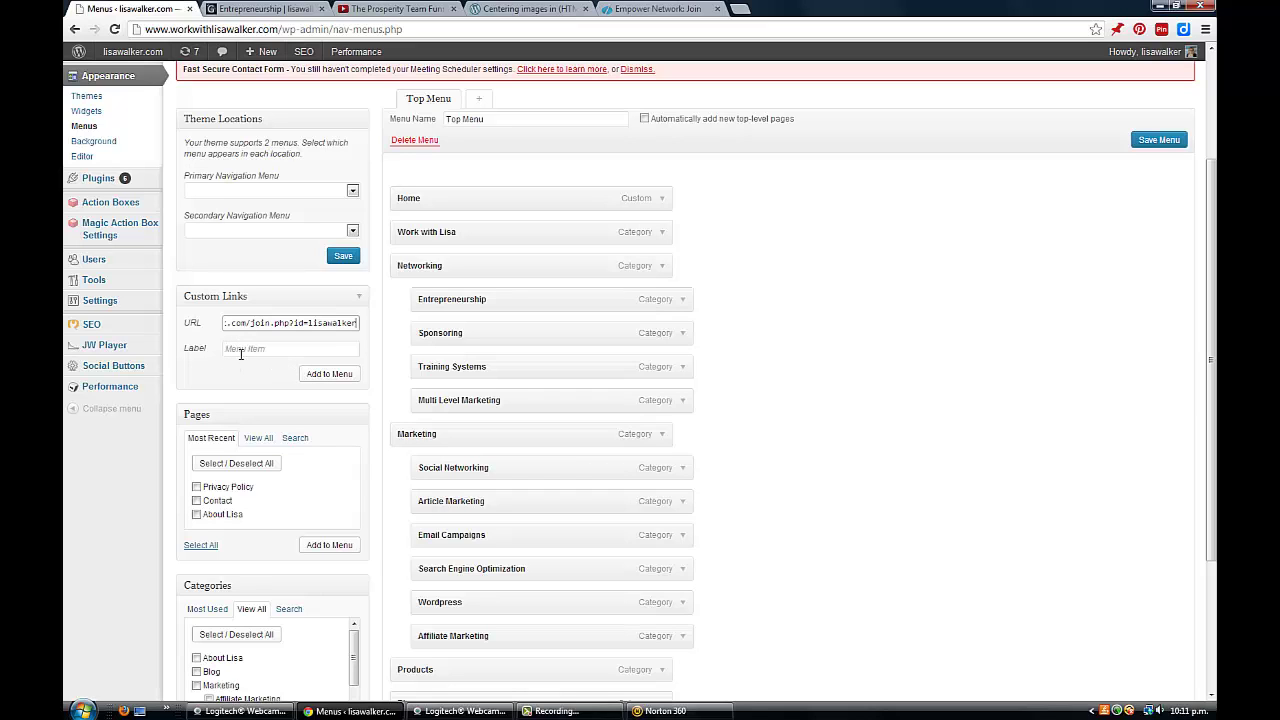
Label the custom link "Join" and add it to the Top Menu.
click(260, 8)
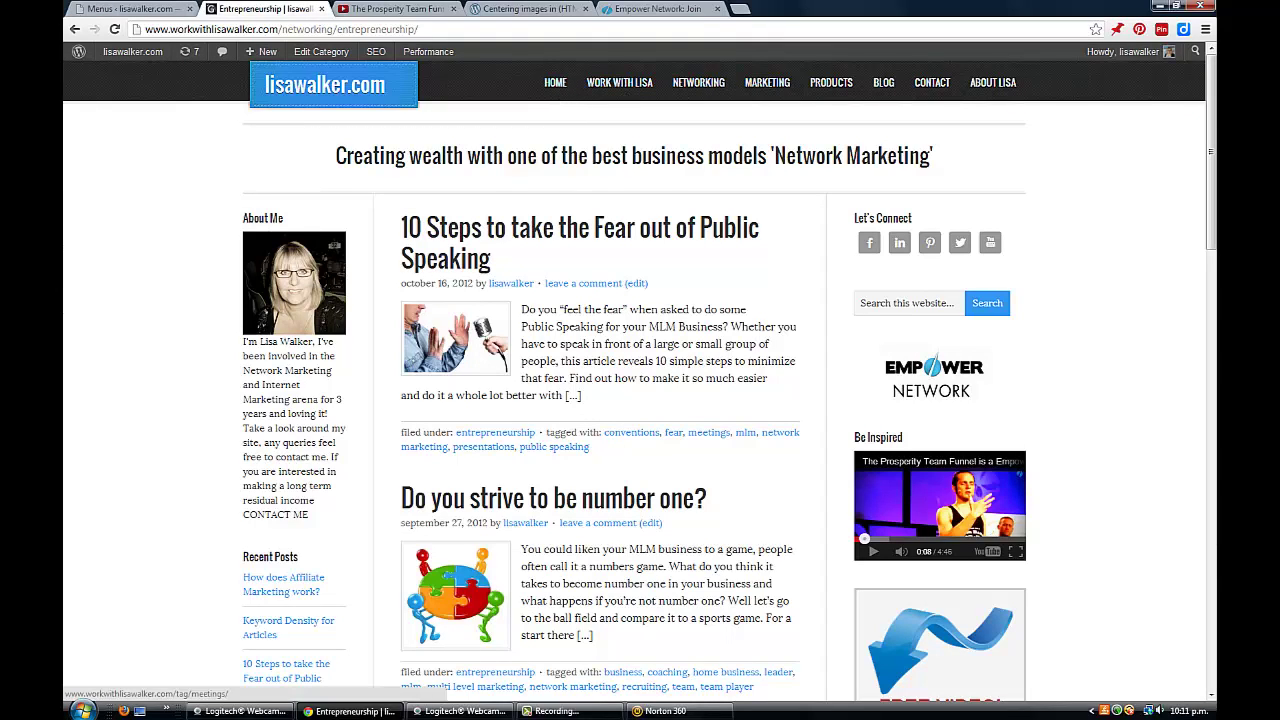
click(142, 8)
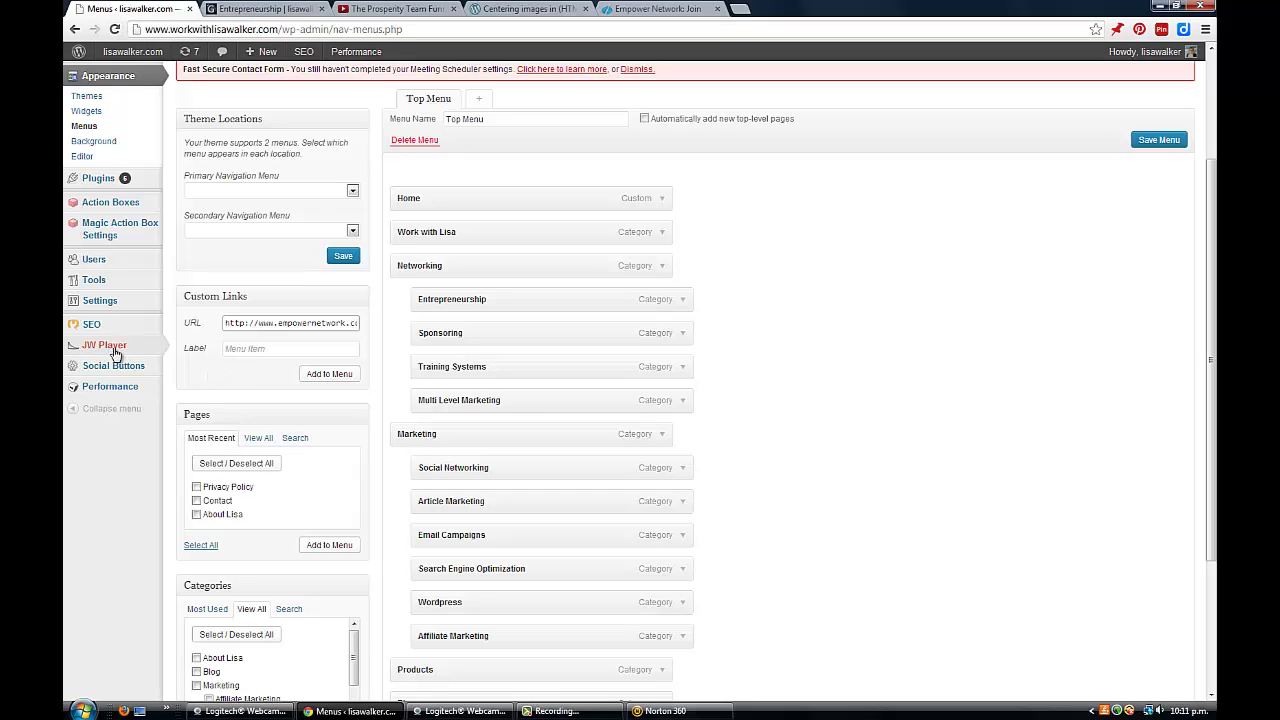
click(240, 347)
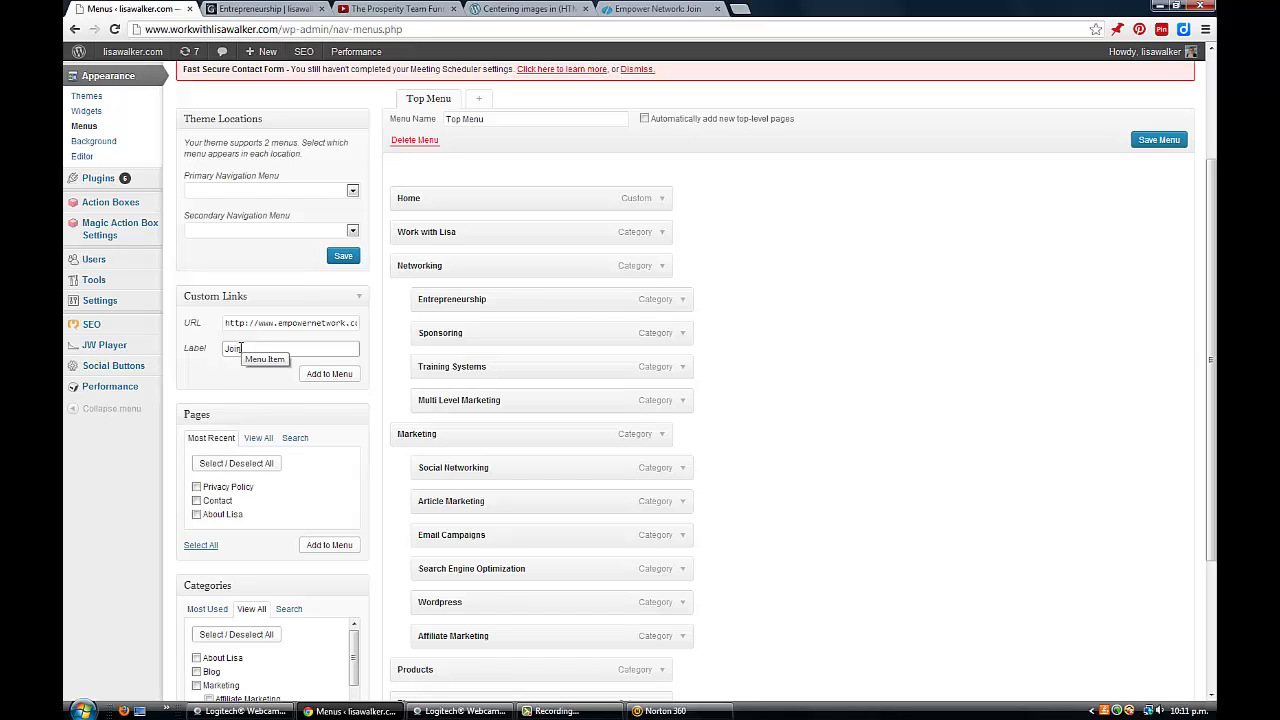
click(331, 377)
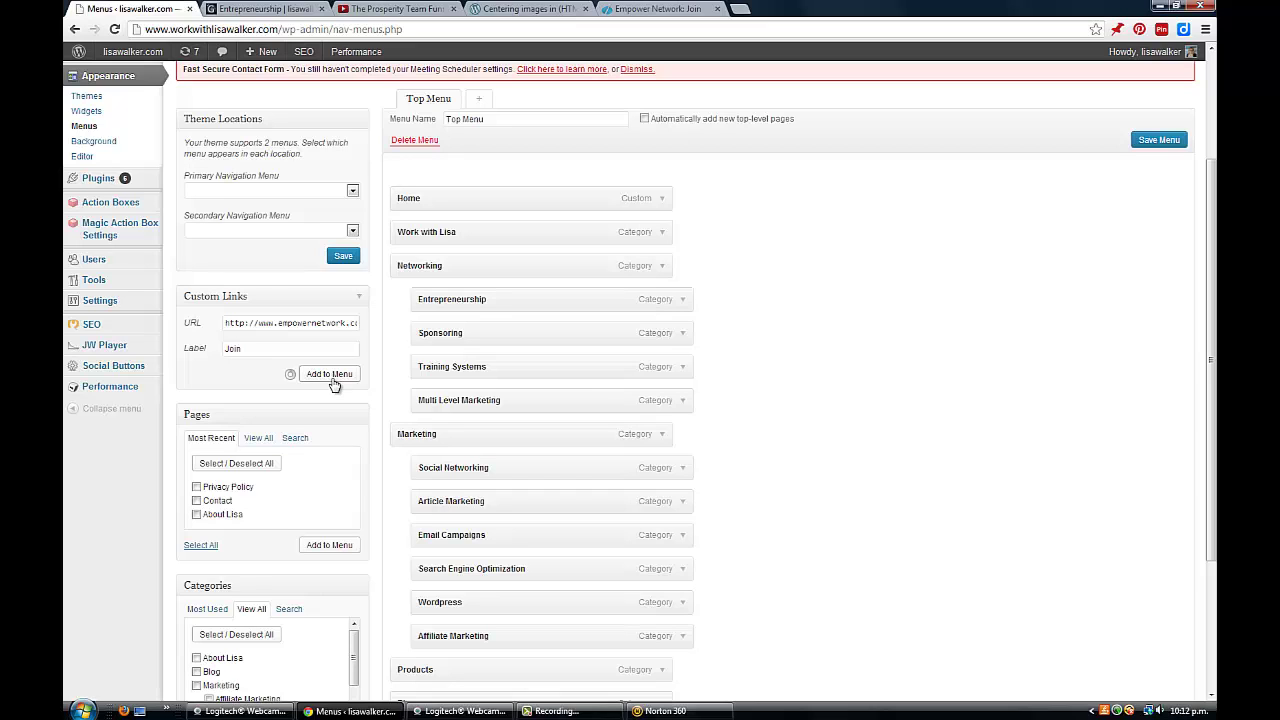
Position Join as the last top-level item of the Top Menu and save the menu.
scroll(855, 291, down, 3)
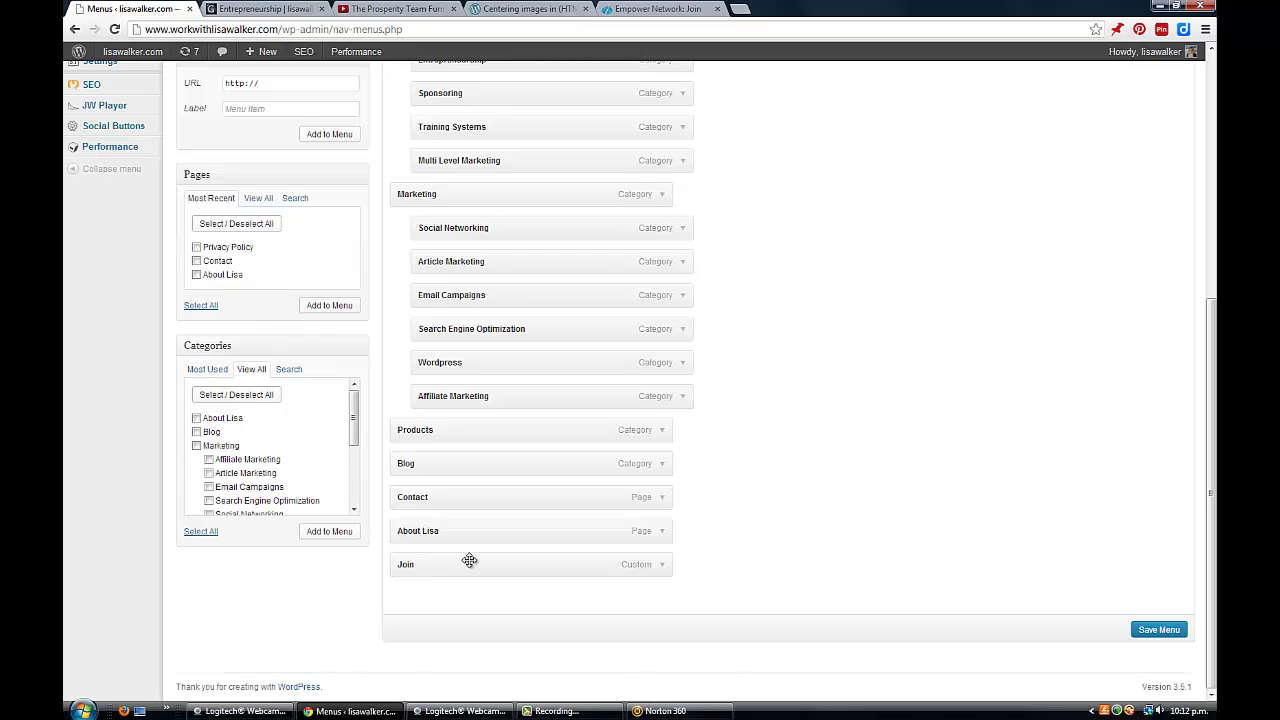
drag(466, 557, 460, 596)
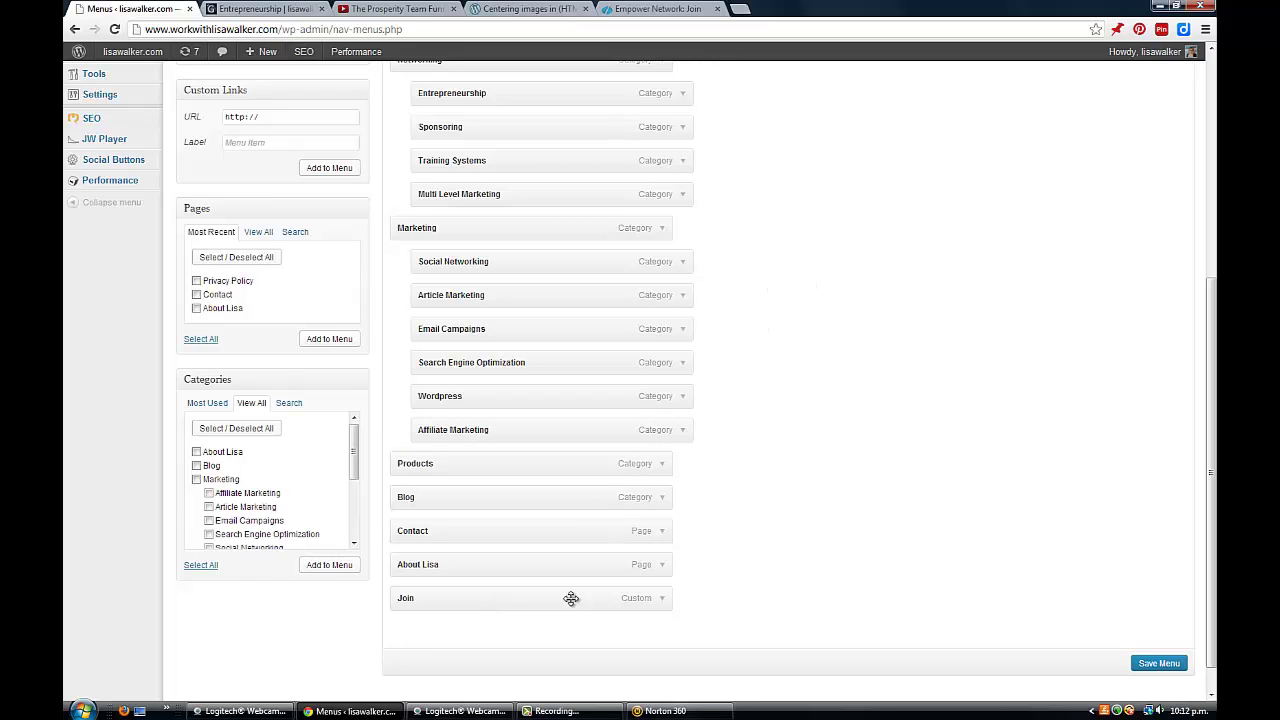
click(1160, 666)
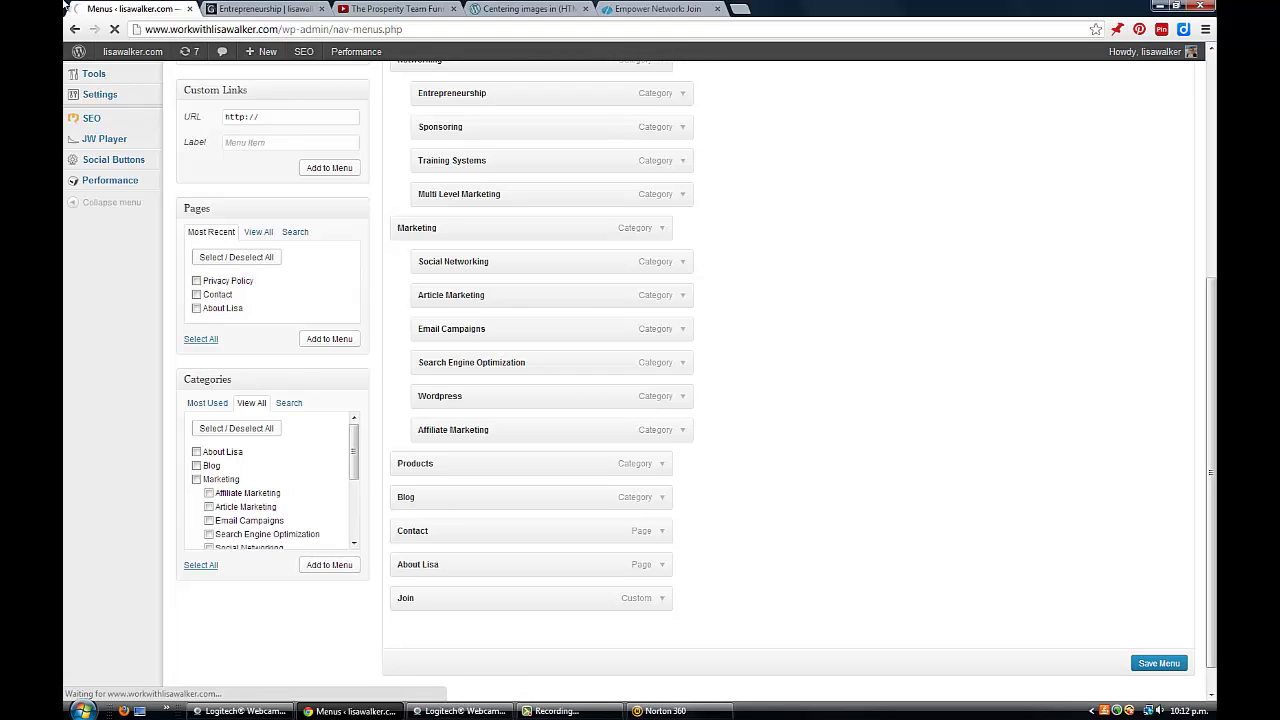
Reload the live site's Entrepreneurship page and test the new Join menu link.
click(273, 10)
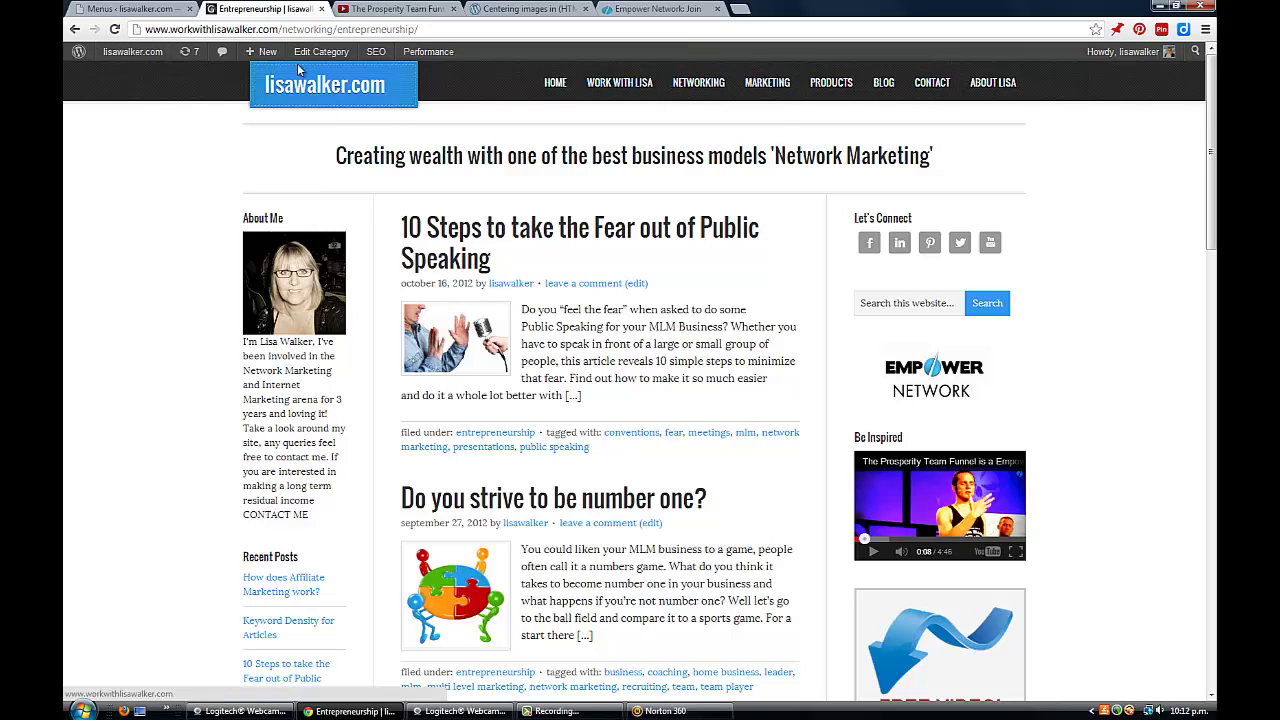
click(114, 31)
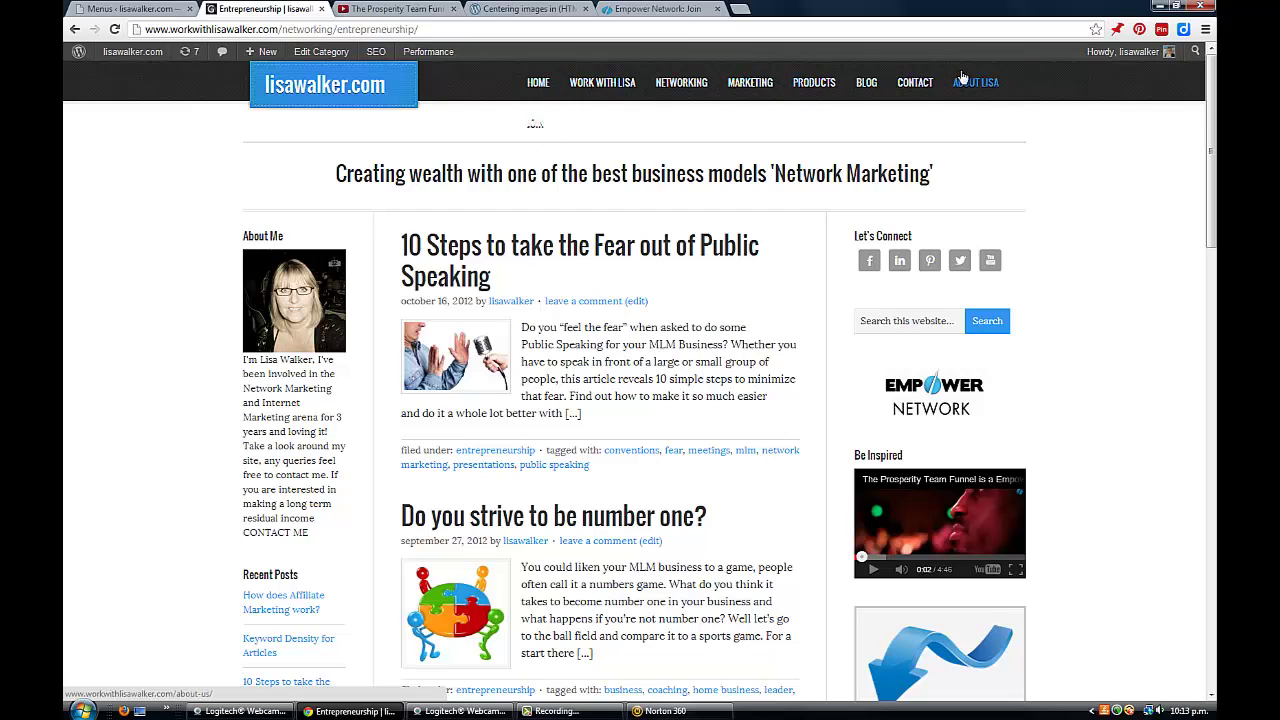
click(536, 125)
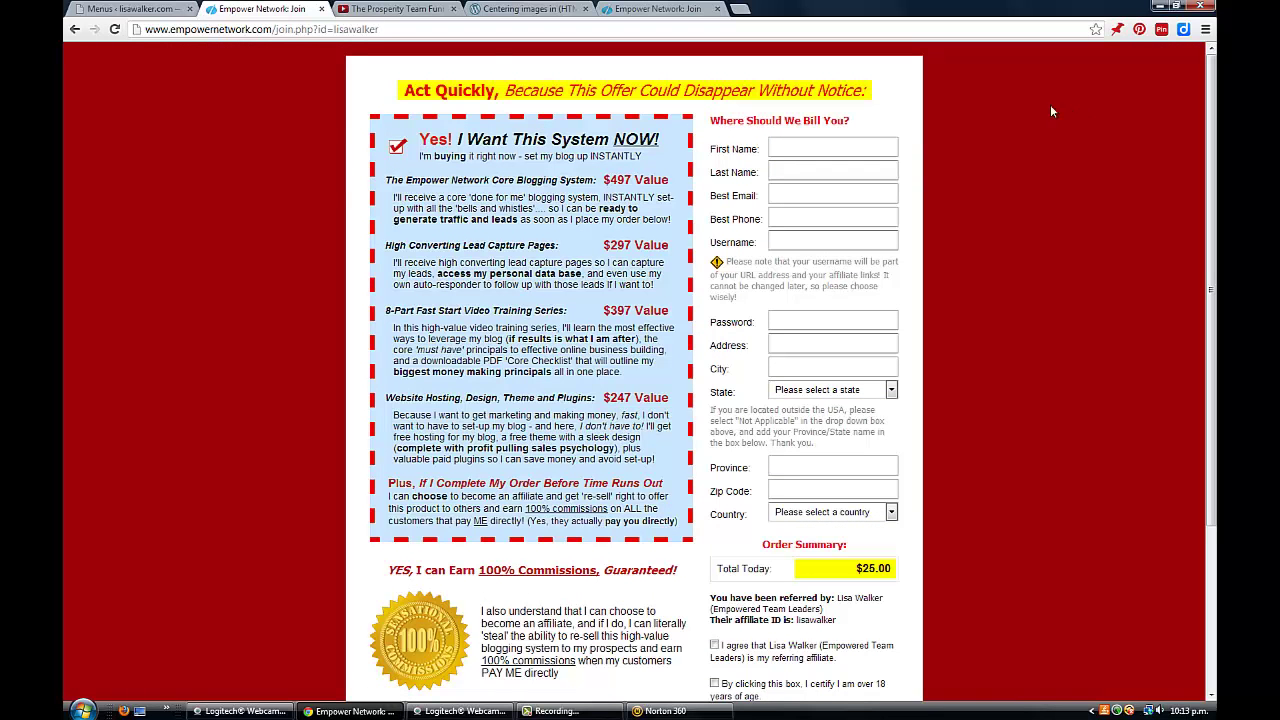
Return from the join page to the live Entrepreneurship page and pause its Be Inspired video.
click(75, 31)
click(655, 390)
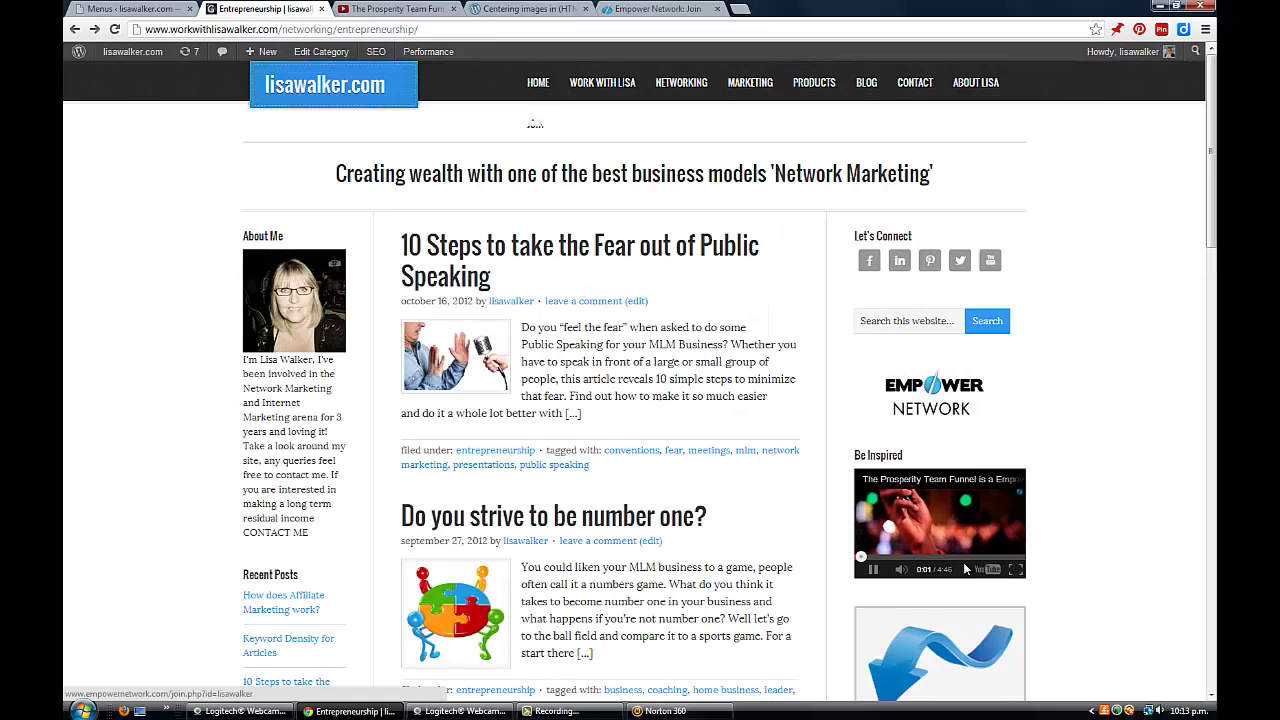
click(896, 488)
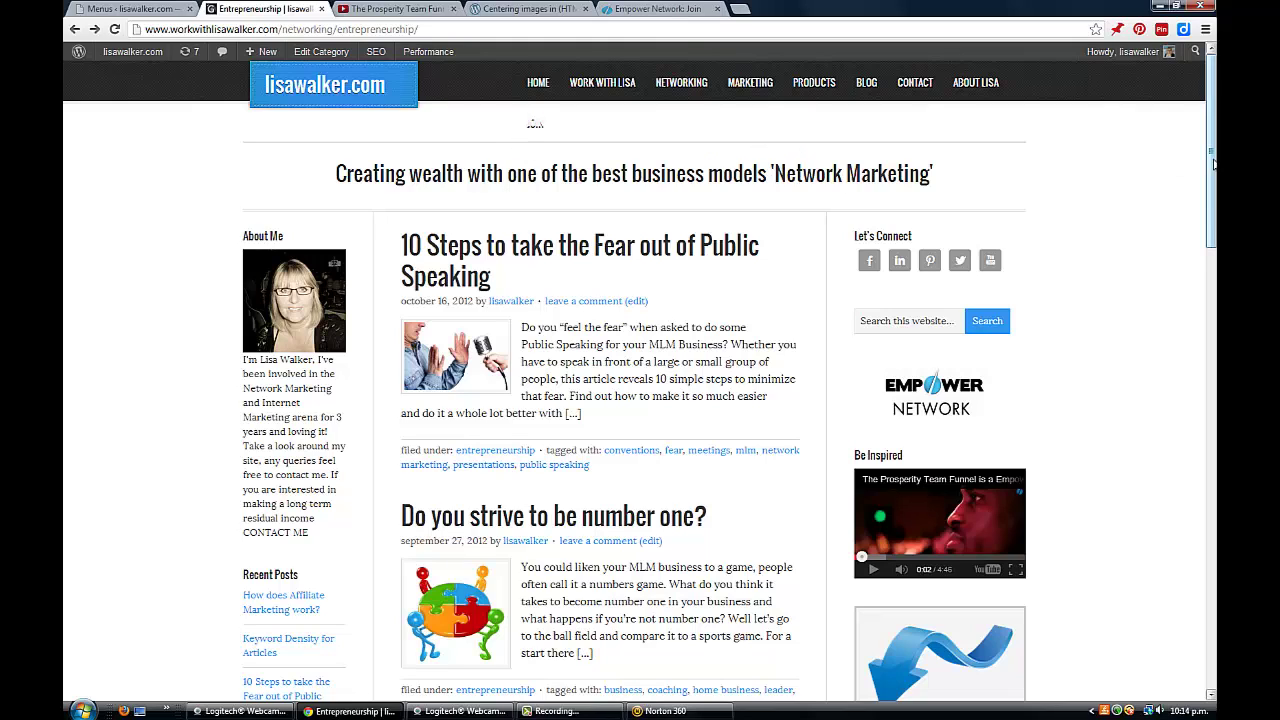
click(101, 11)
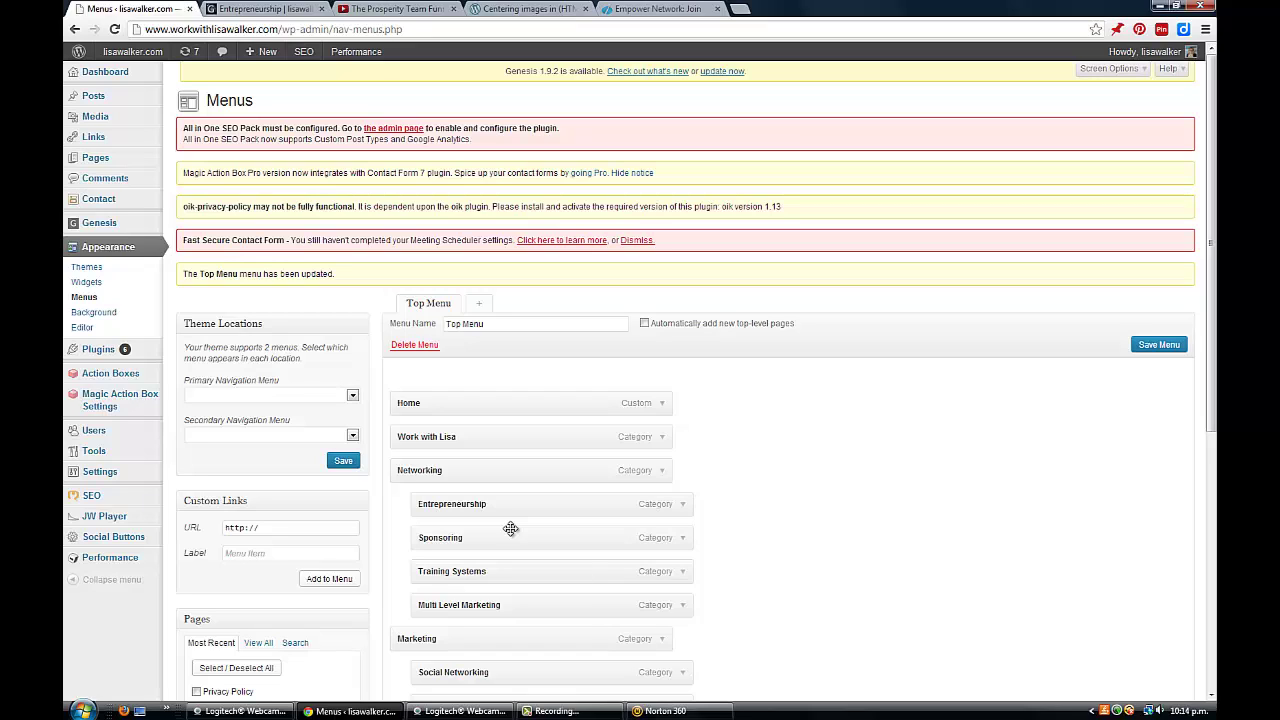
click(556, 711)
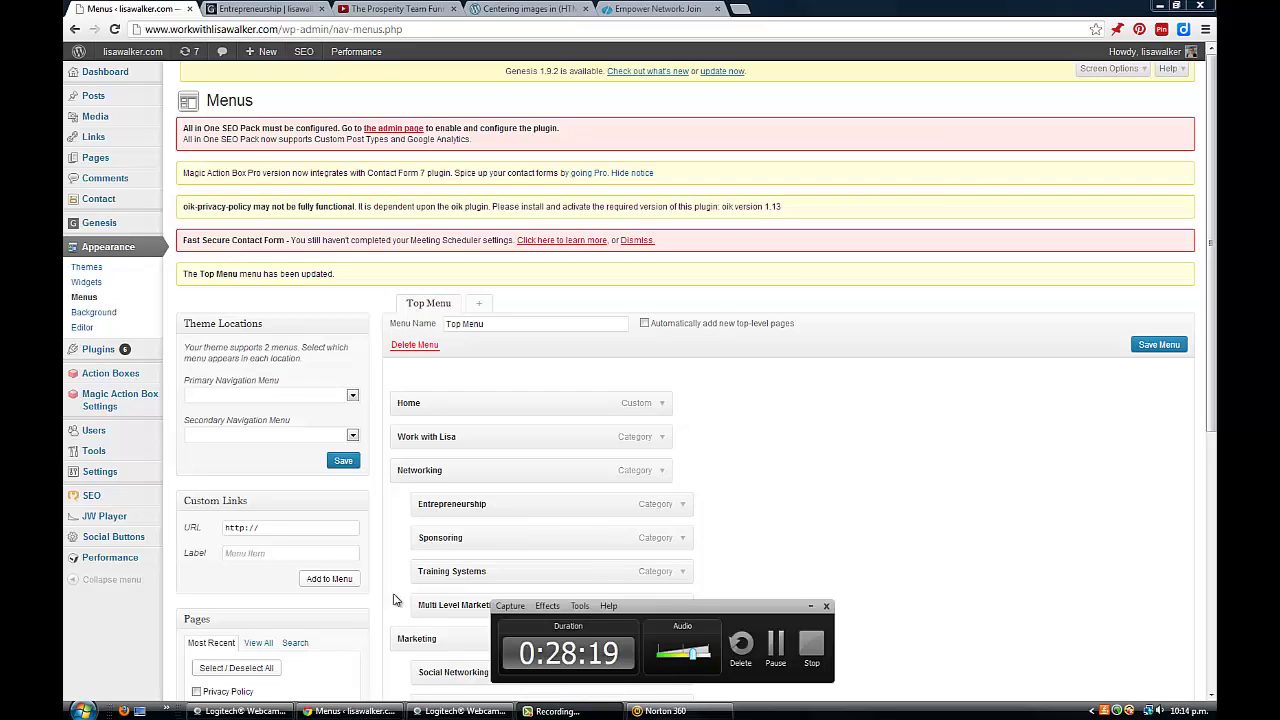